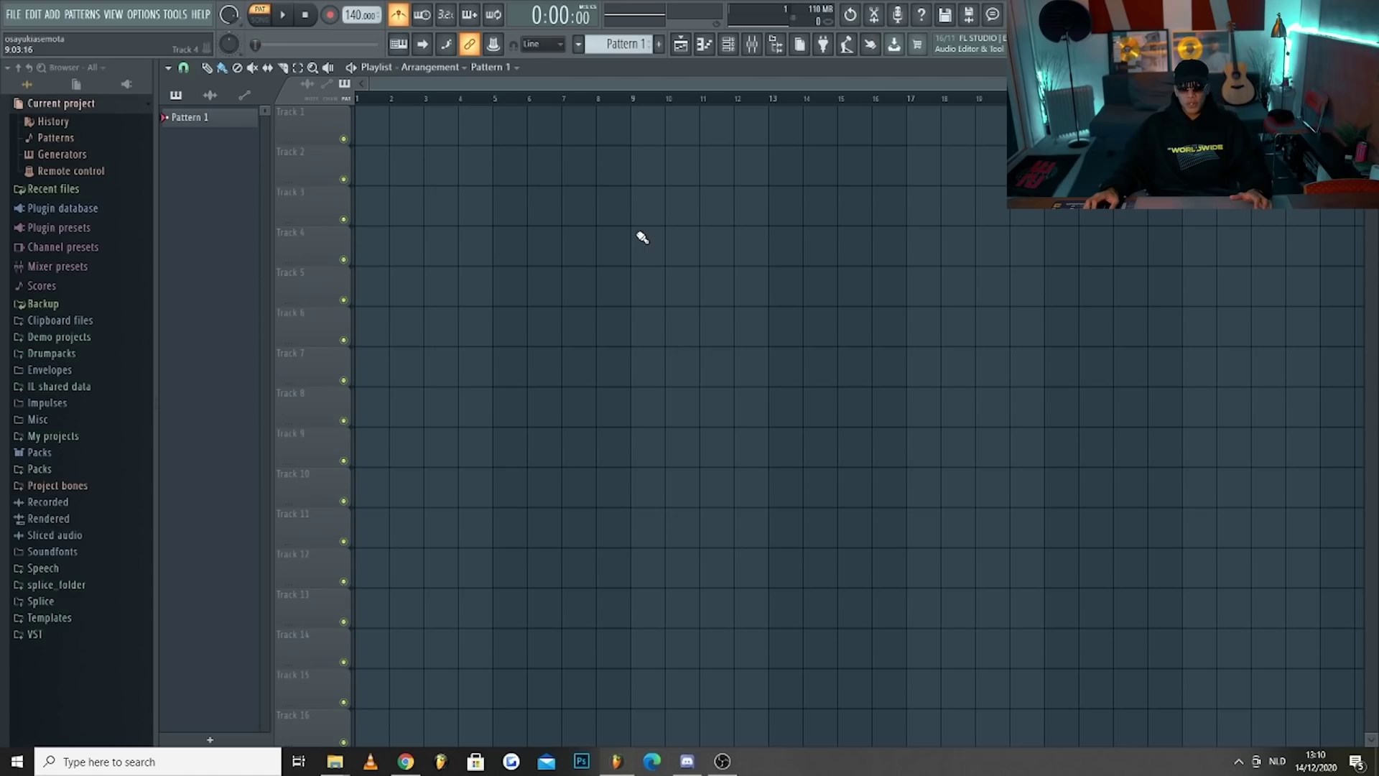
Show the channel rack and add melody_loop_piano_@chukibeatz from the YGPABLOSOFT folder in Music > Fl_Projects to the start of Track 1.
left_click(728, 46)
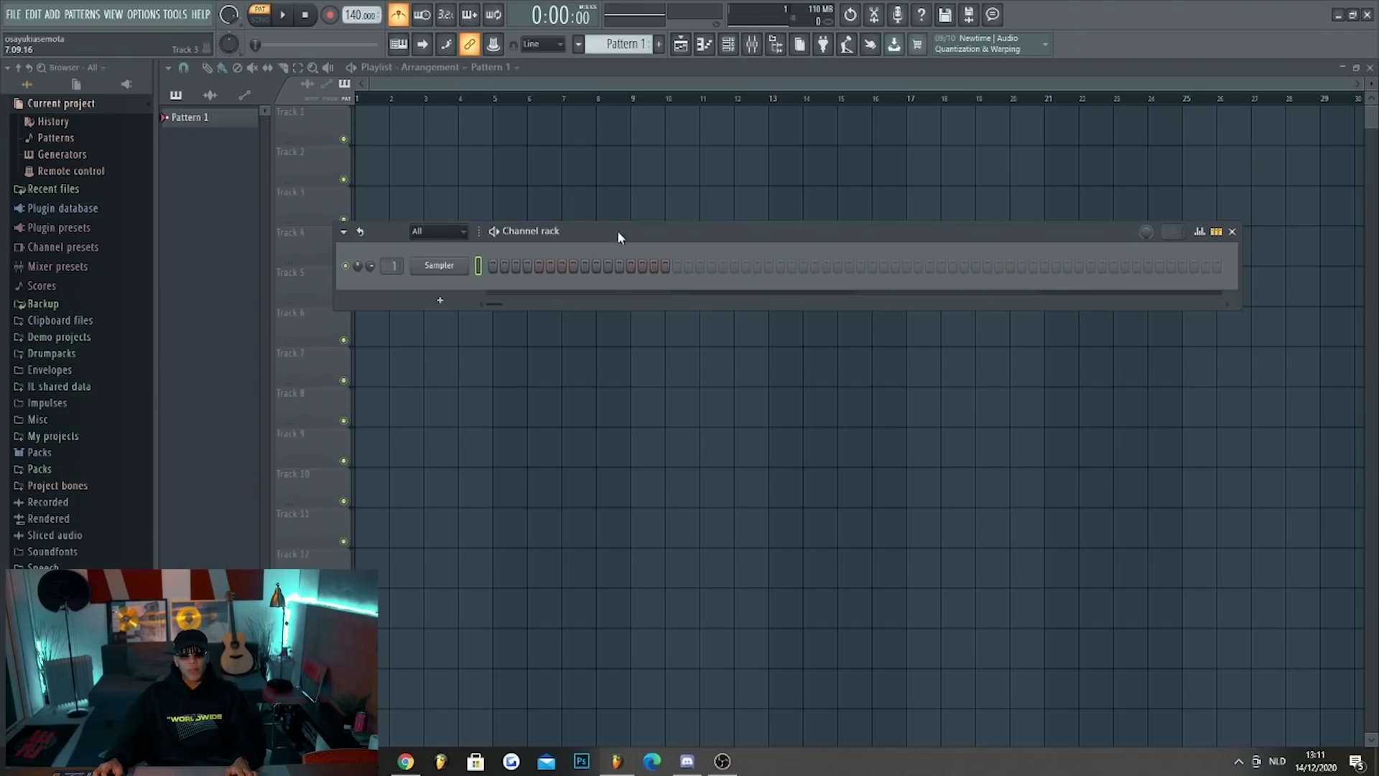
left_click_drag(618, 232, 656, 190)
mouse_move(371, 761)
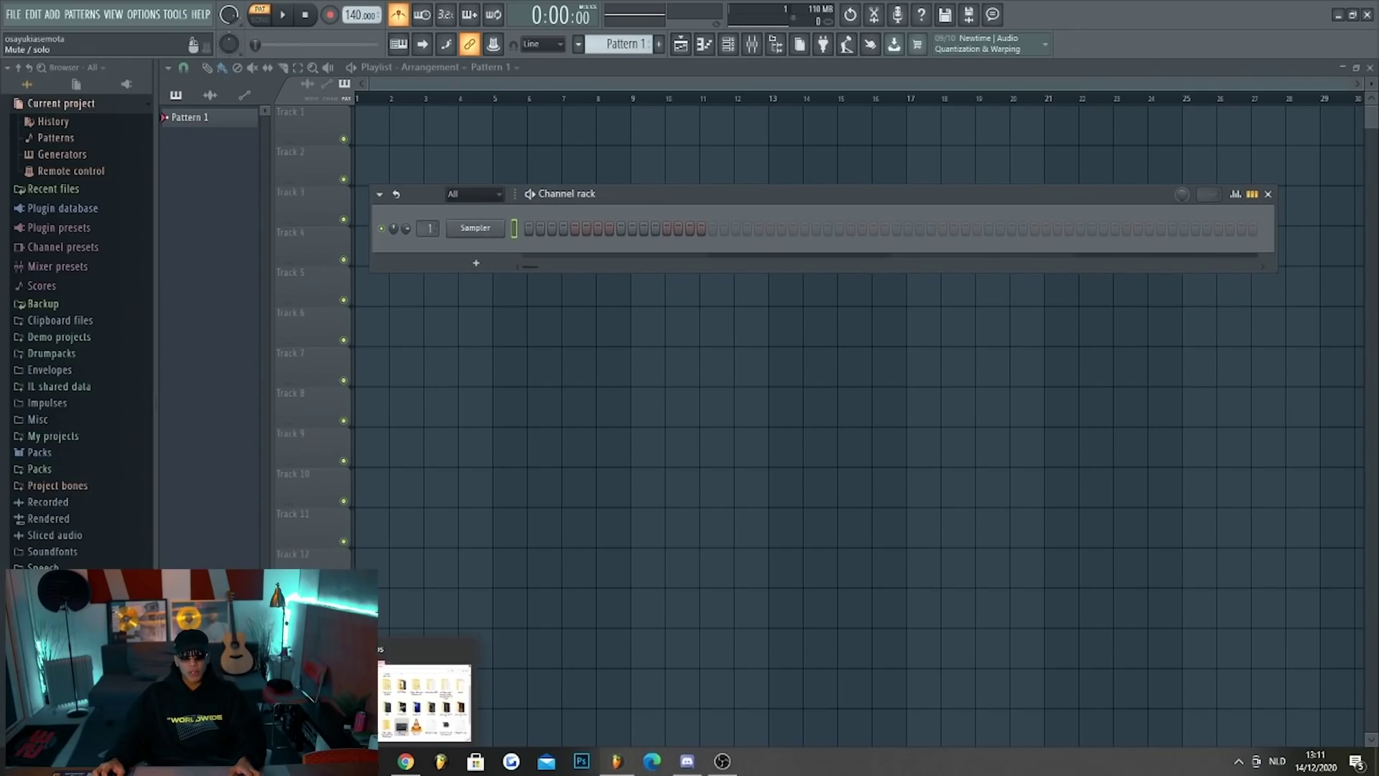
left_click(423, 703)
left_click(642, 661)
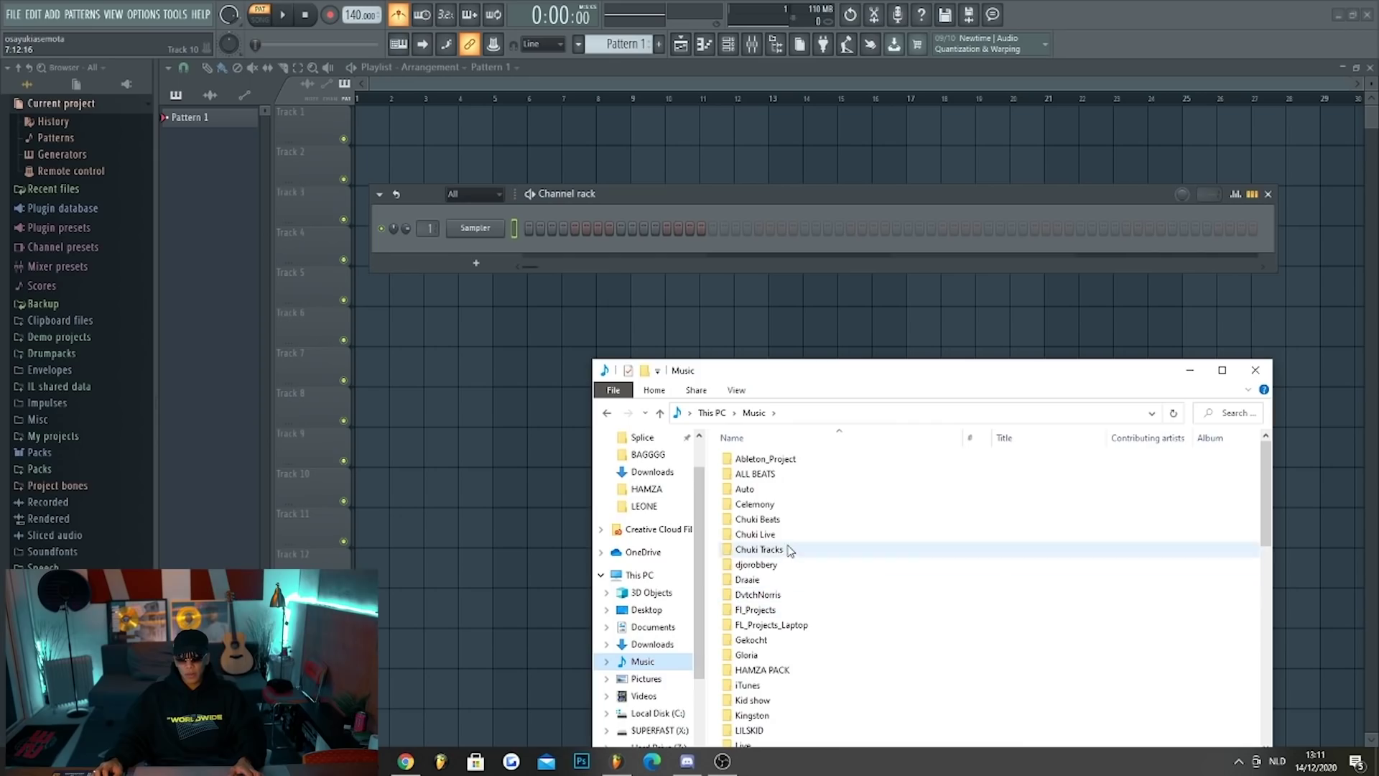
double_click(807, 610)
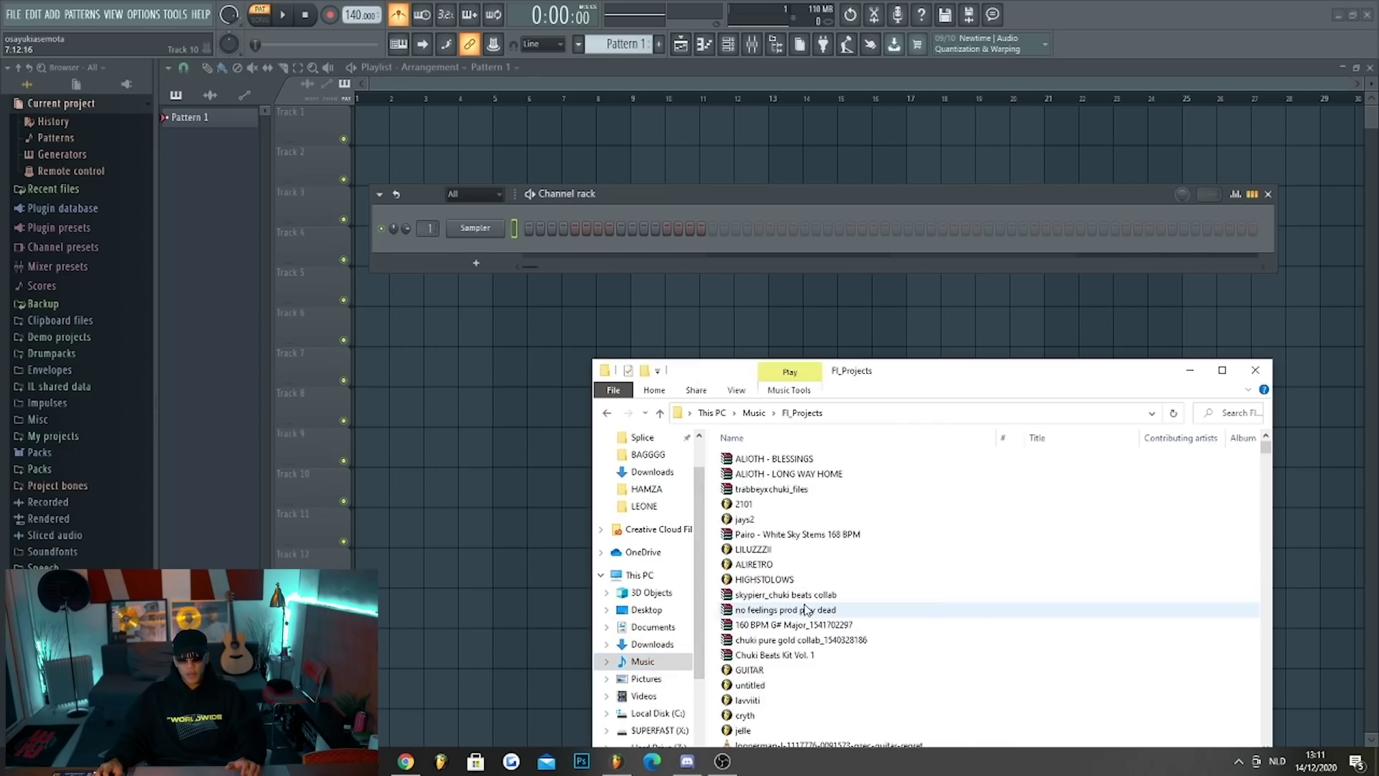
scroll(812, 610, "down", 5)
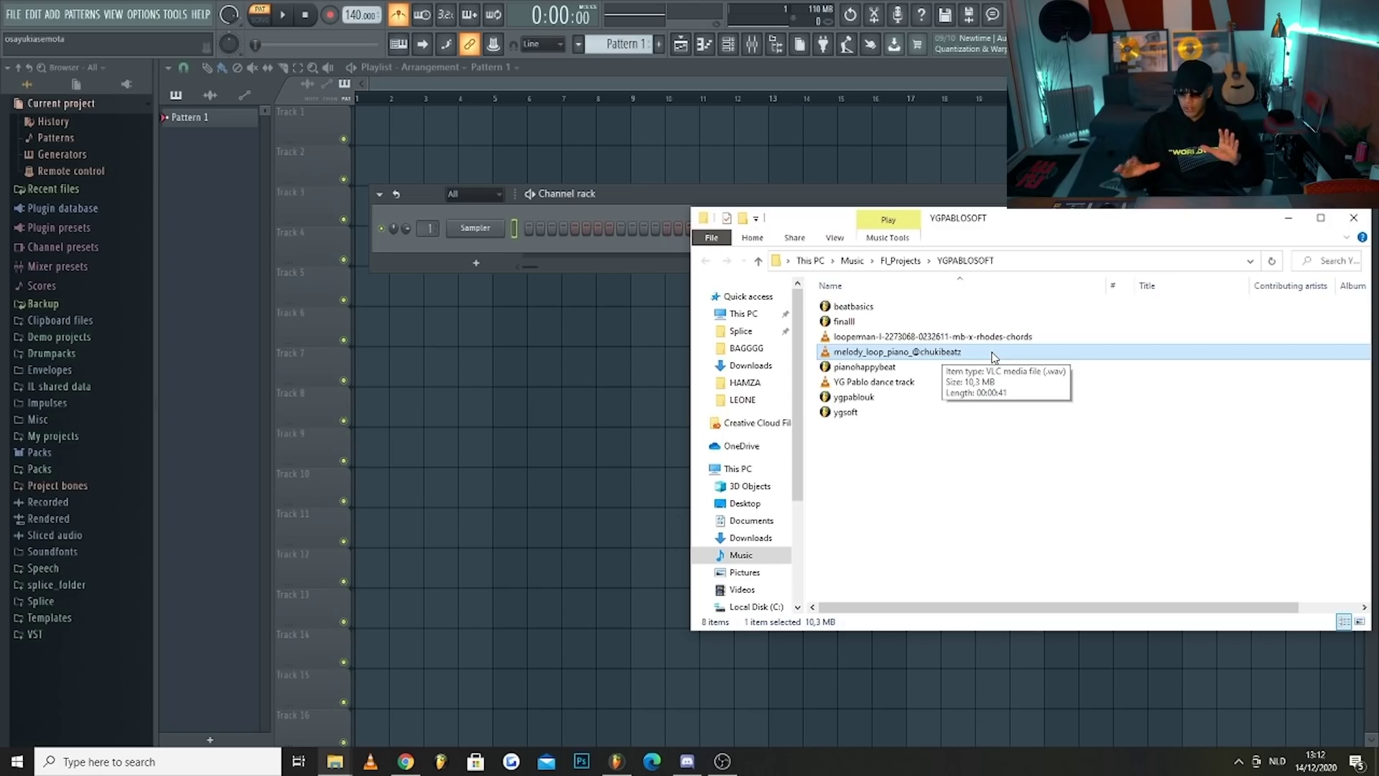
left_click_drag(993, 357, 369, 117)
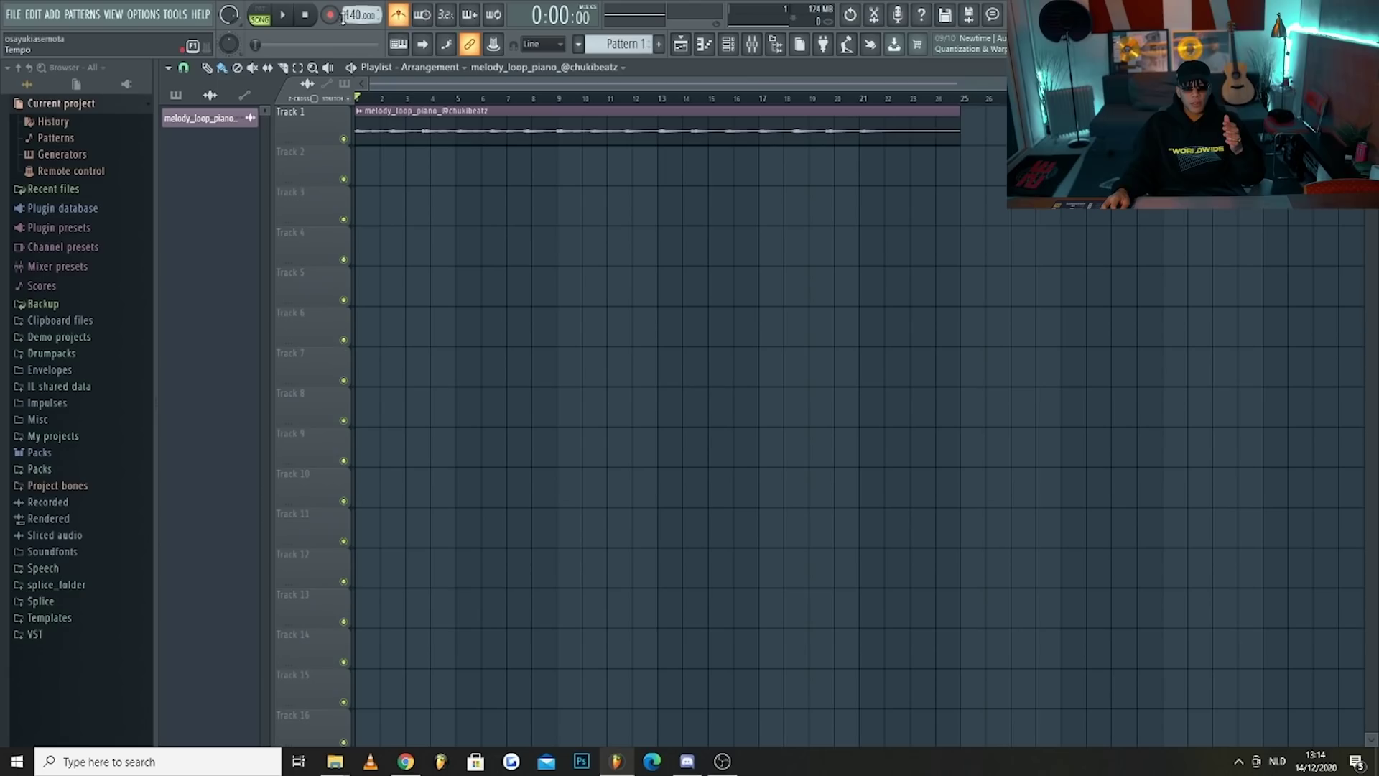
Set the project tempo to 105 BPM, checking it by playing the loop, and turn off the metronome.
left_click_drag(361, 15, 361, 15)
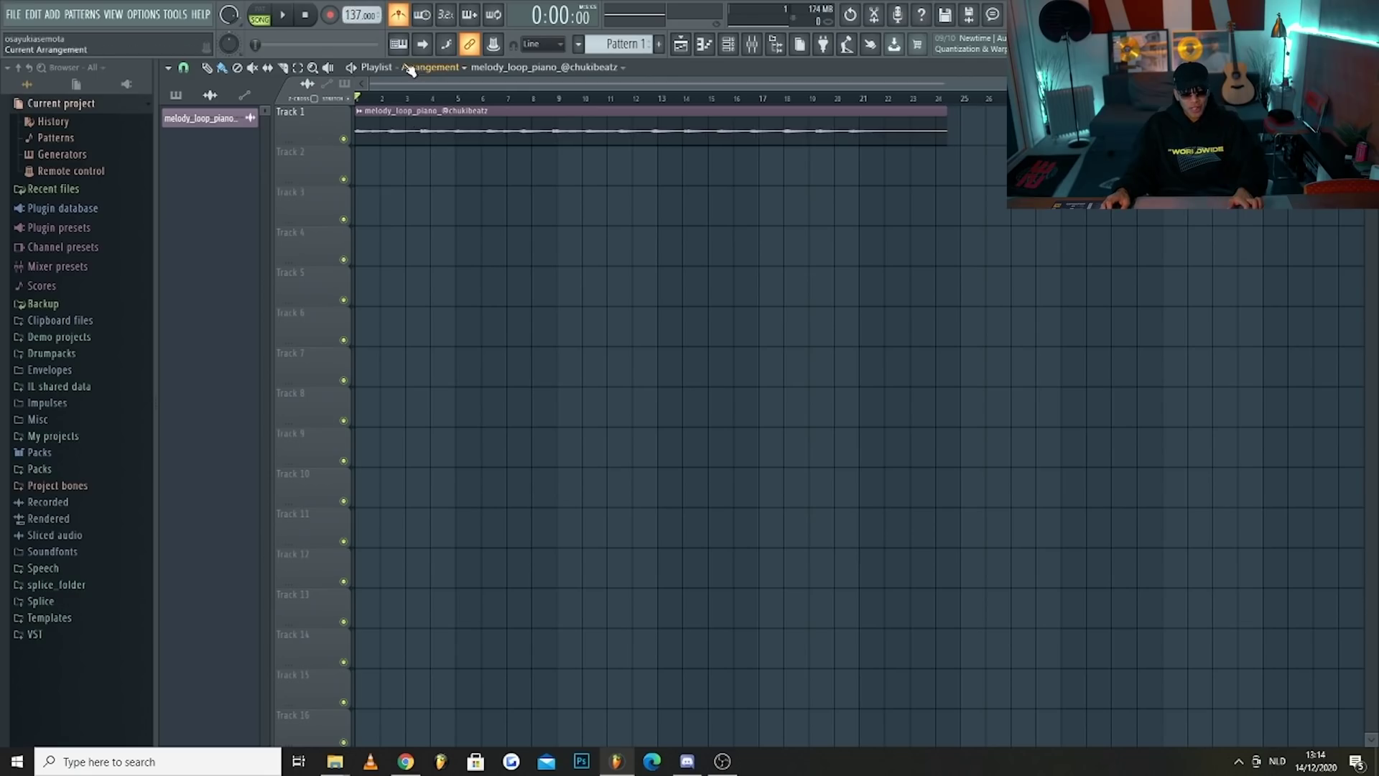
scroll(367, 129, "up", 3)
left_click_drag(356, 12, 356, 57)
key("space")
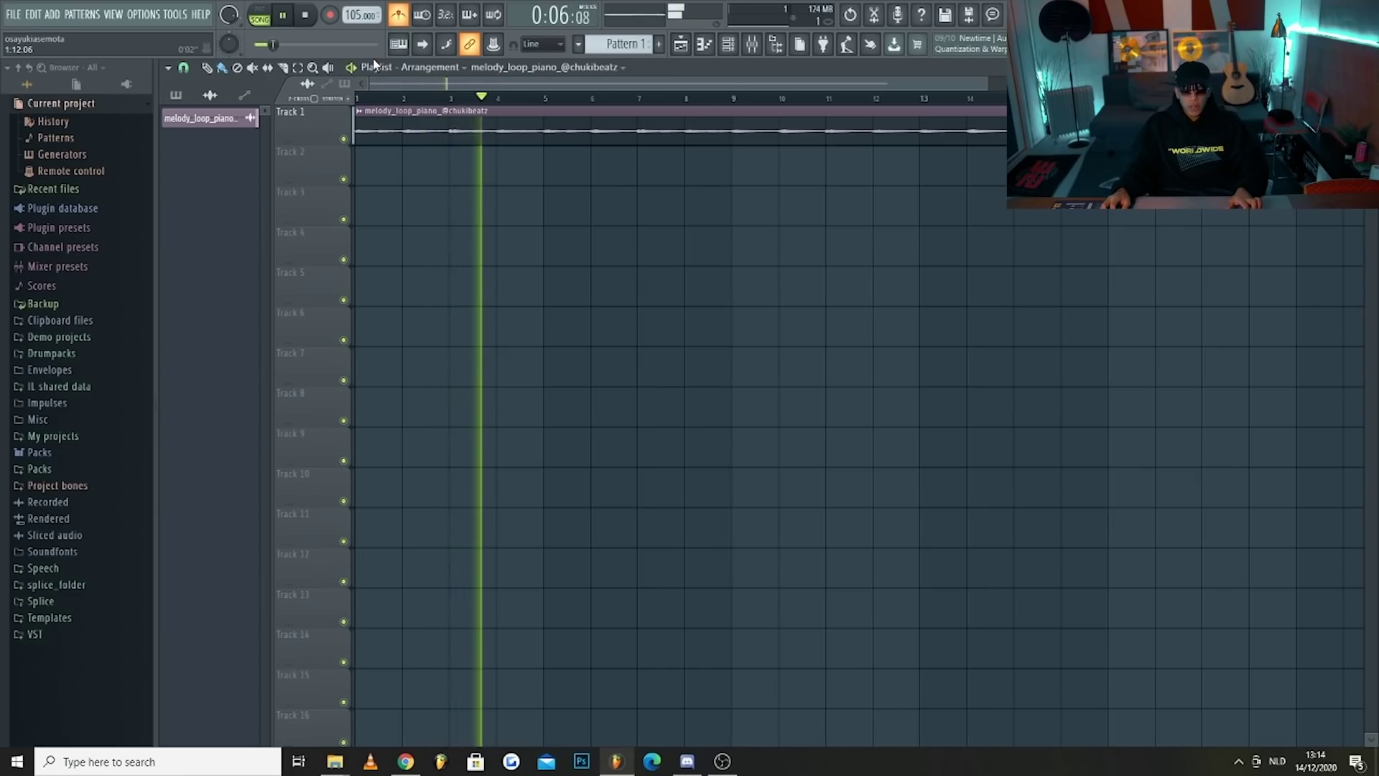
key("space")
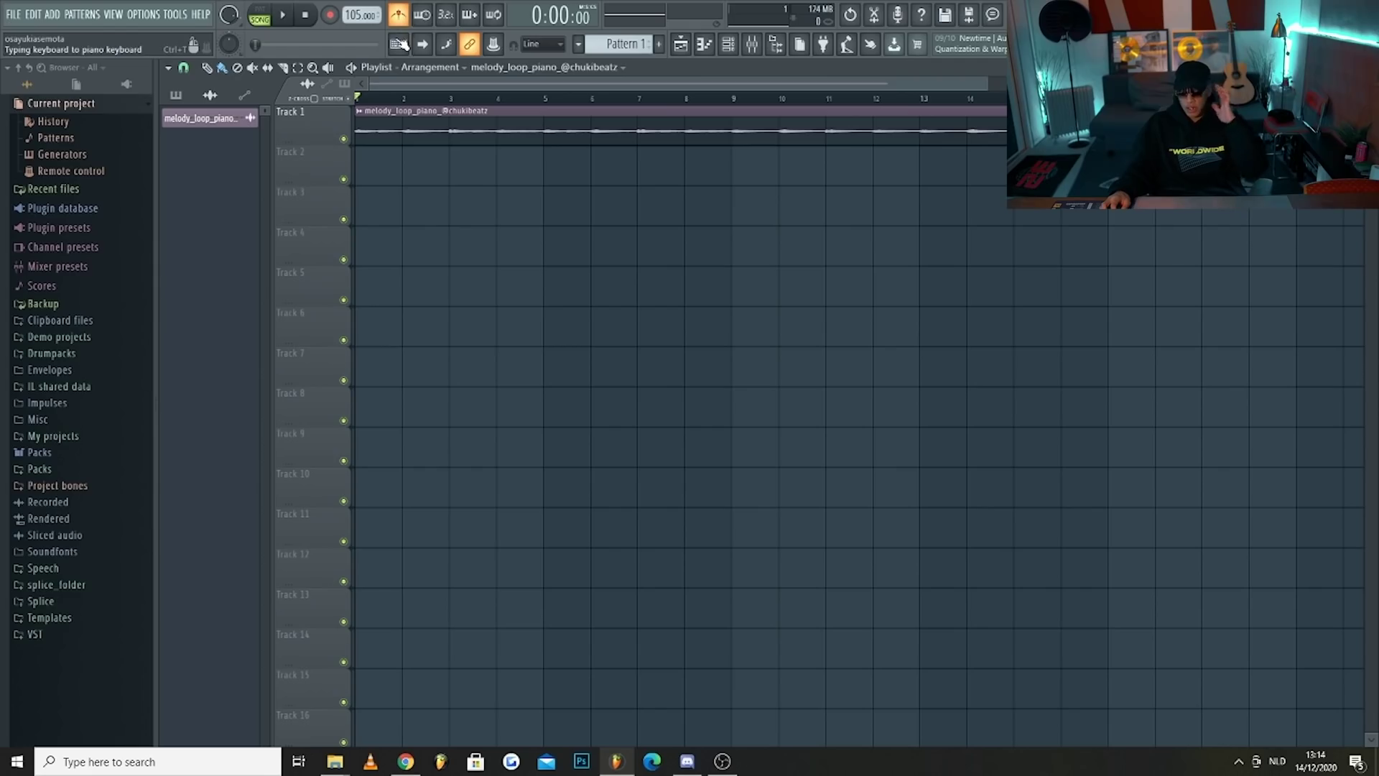
left_click(404, 16)
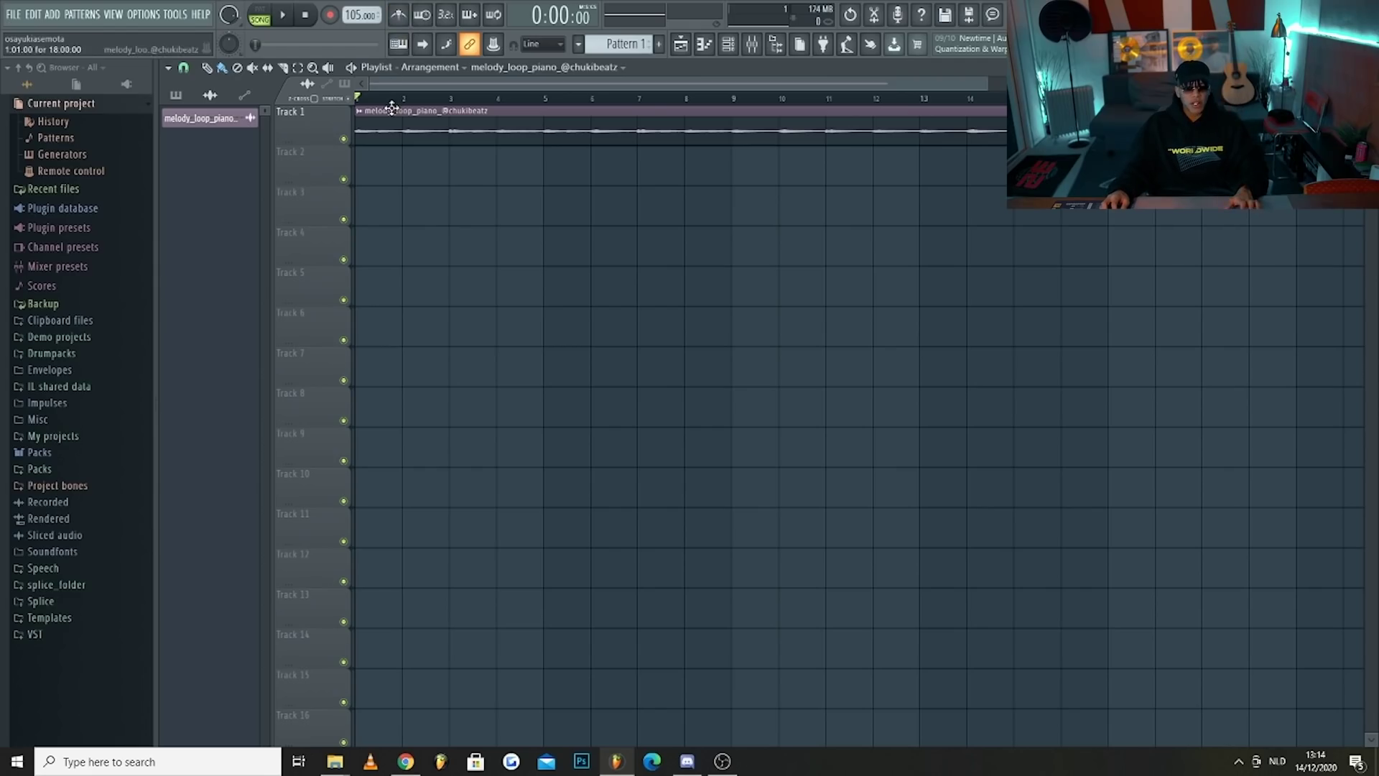
Slice the melody clip on Track 1 at bar 17, delete the remainder, and play the trimmed loop.
left_click(359, 102)
scroll(646, 185, "down", 2)
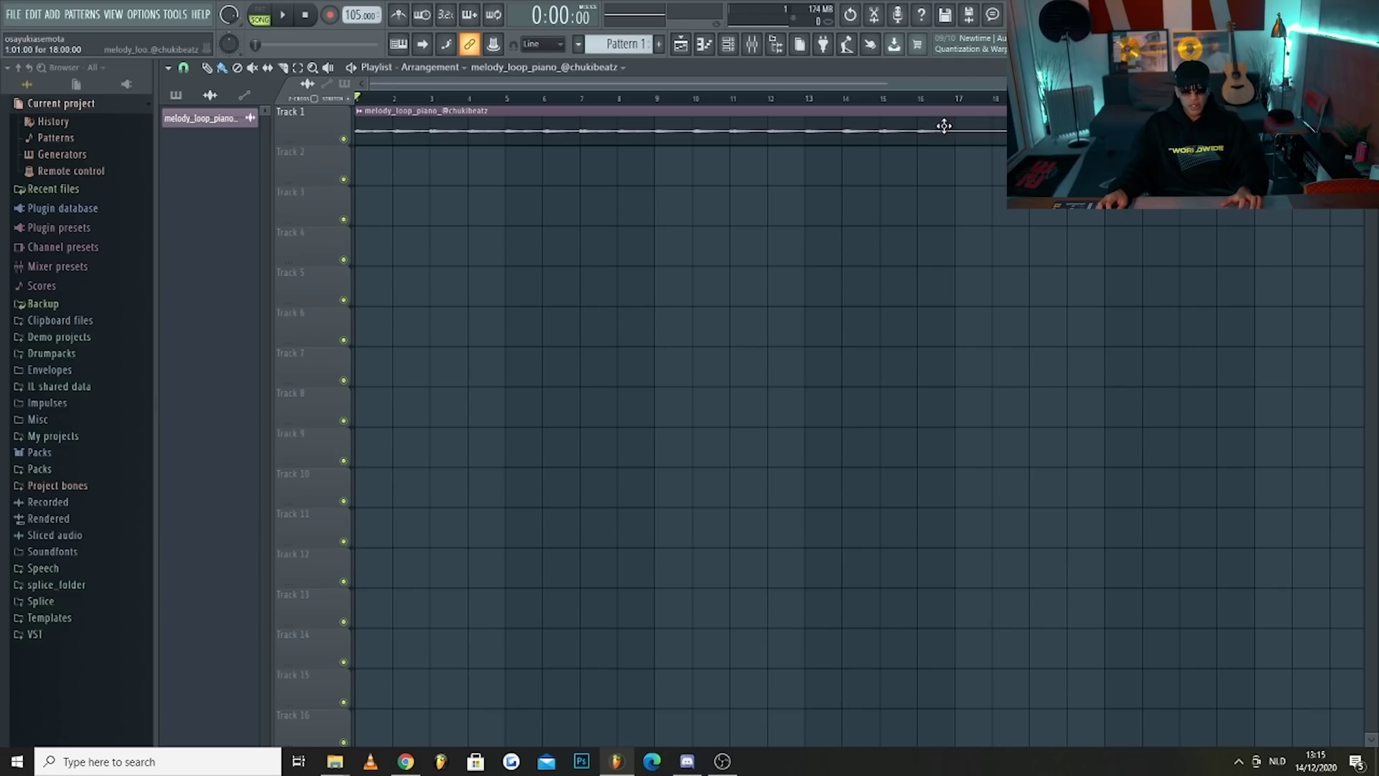
key("c")
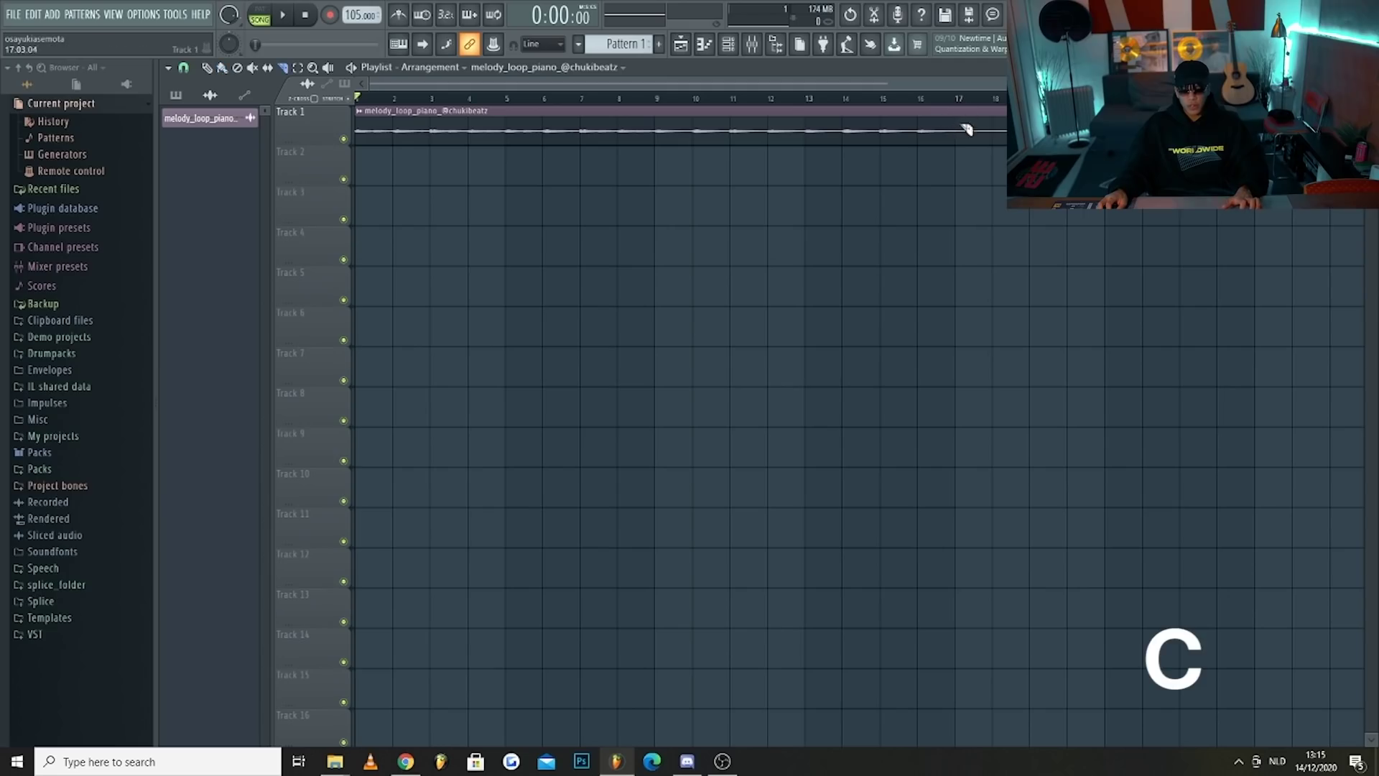
right_click(964, 181)
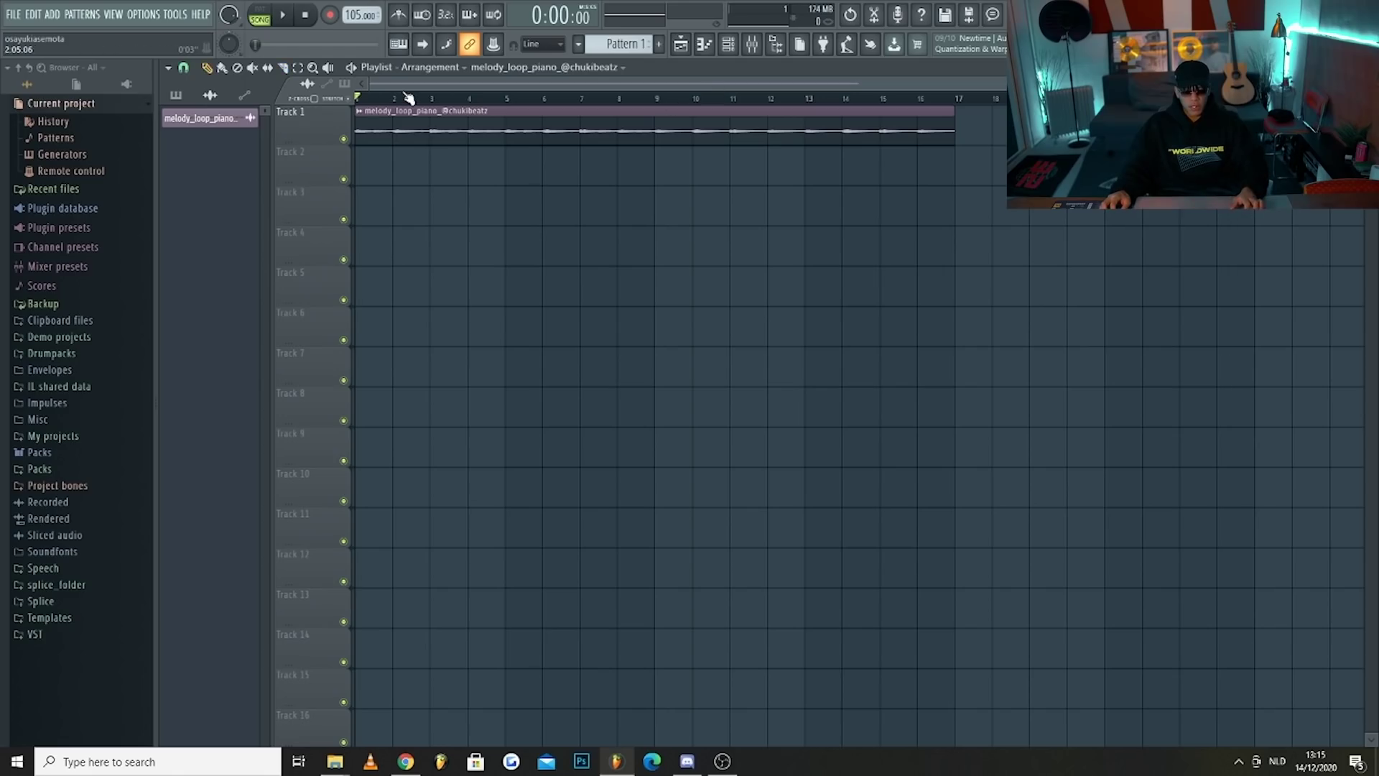
key("space")
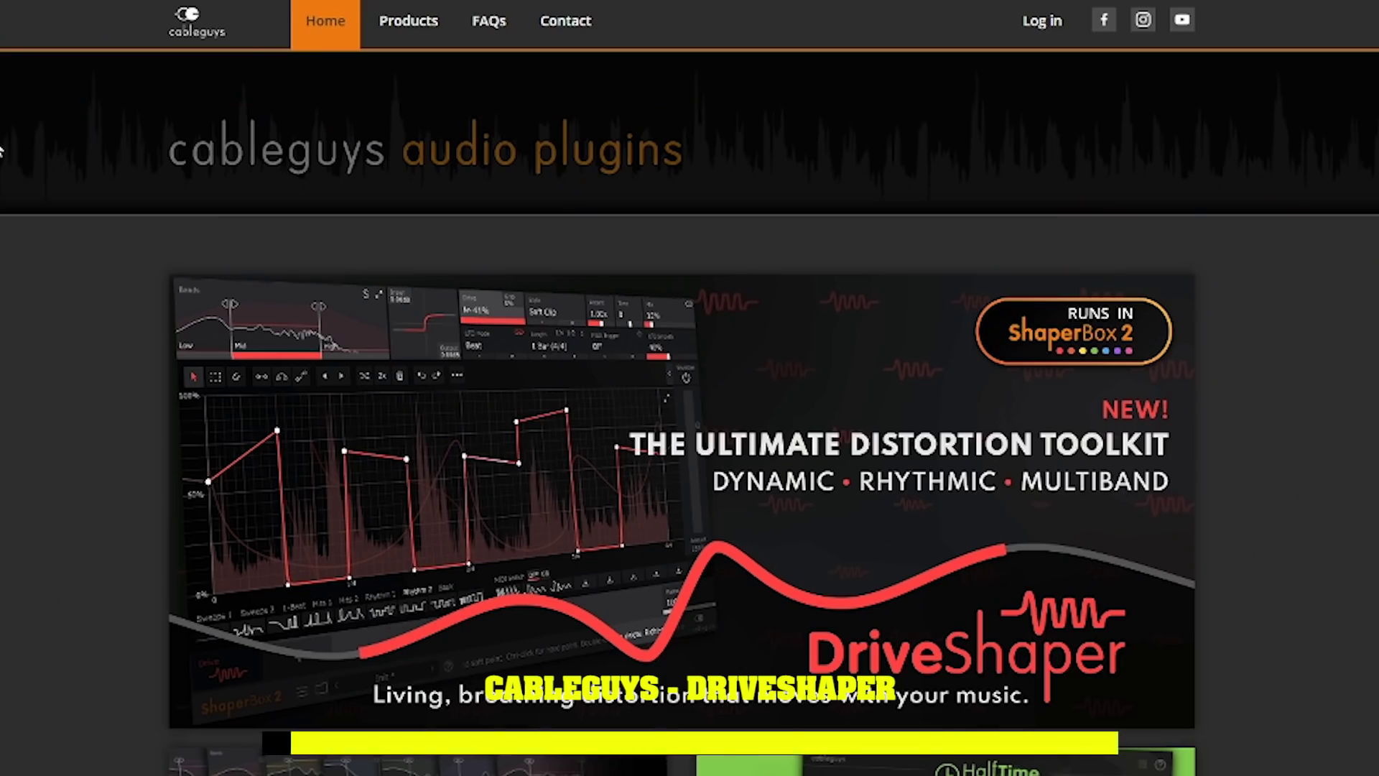
Look through the Cableguys home page and the DriveShaper product page.
scroll(1, 149, "down", 3)
scroll(2, 149, "down", 5)
scroll(2, 149, "up", 8)
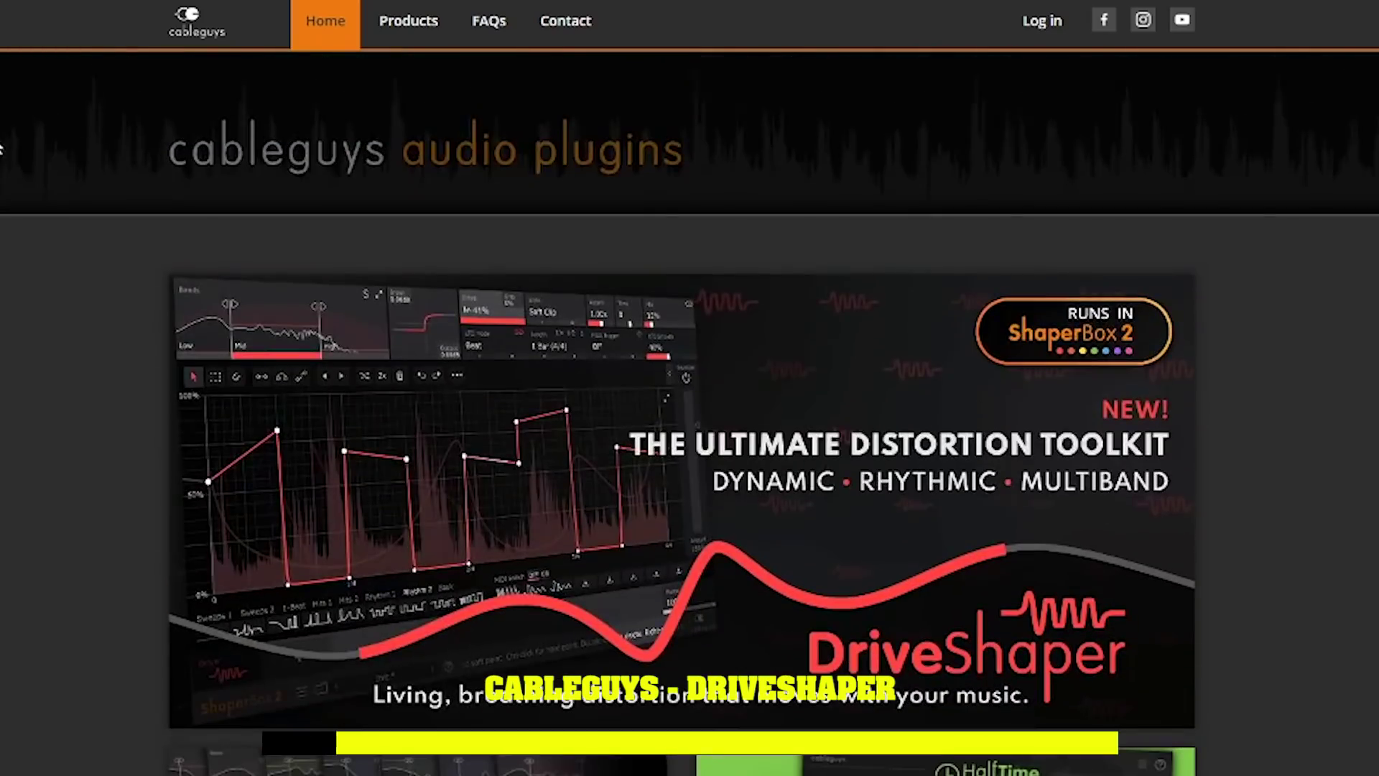
left_click(532, 469)
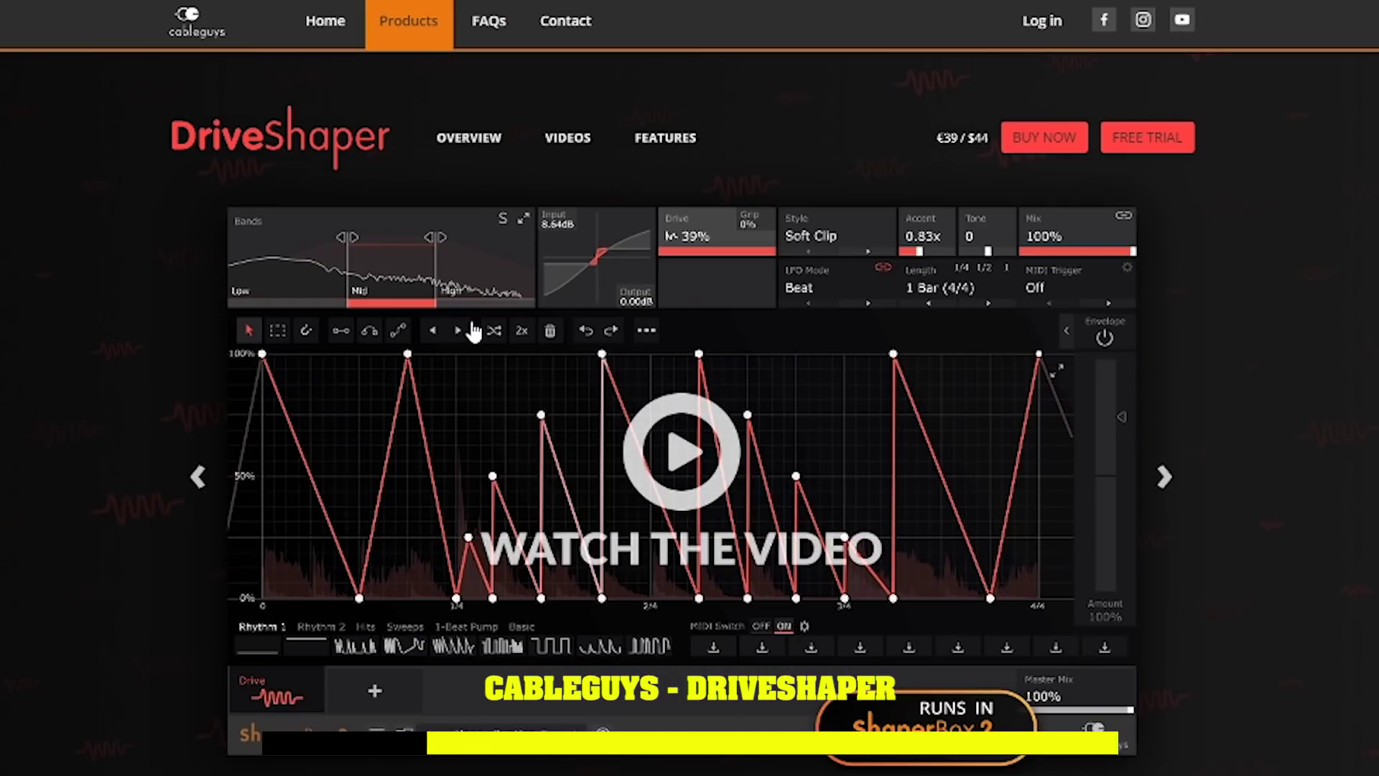
scroll(474, 331, "down", 7)
scroll(471, 329, "up", 7)
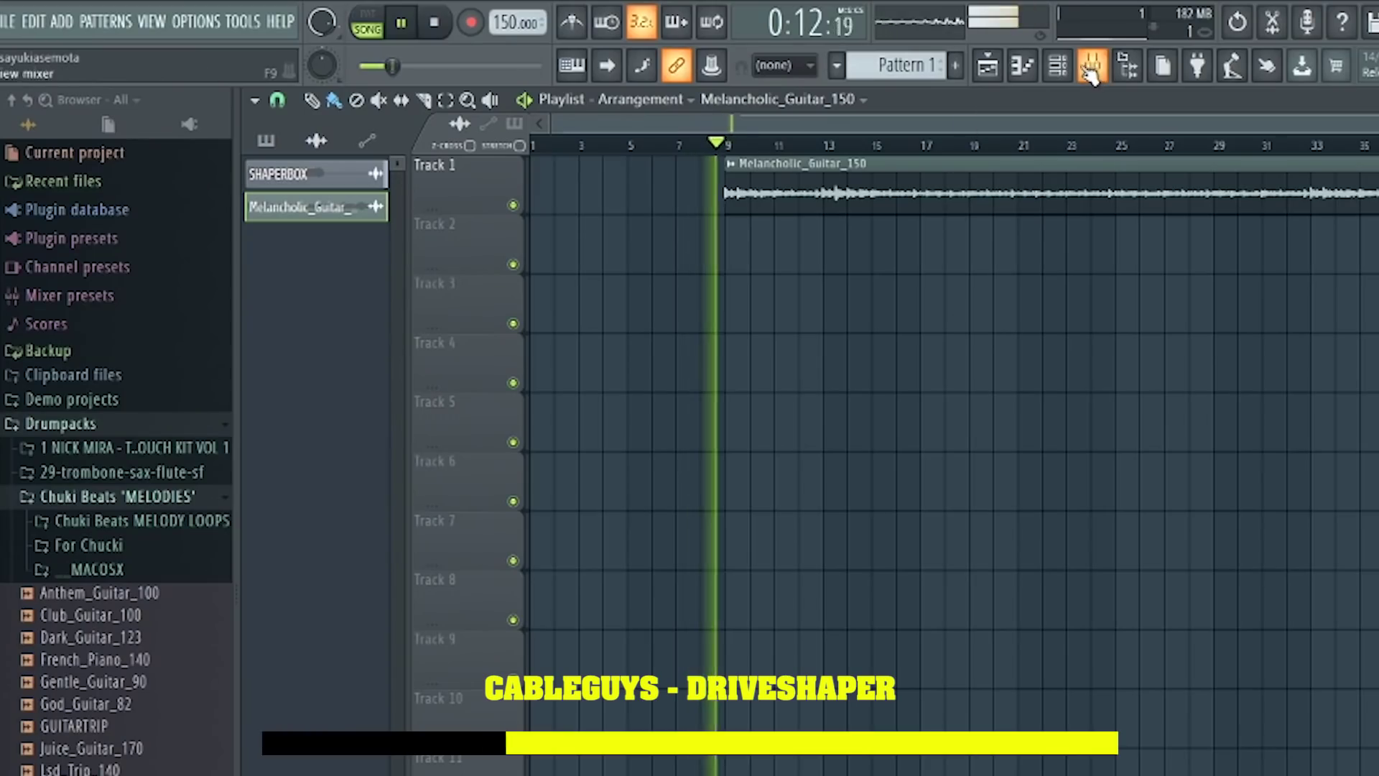
Add the Drive shaper to ShaperBox 2 on the Melancholic_Guitar_150 channel and apply the Rhythm 16 wave from the Rhythm 2 set.
key("F9")
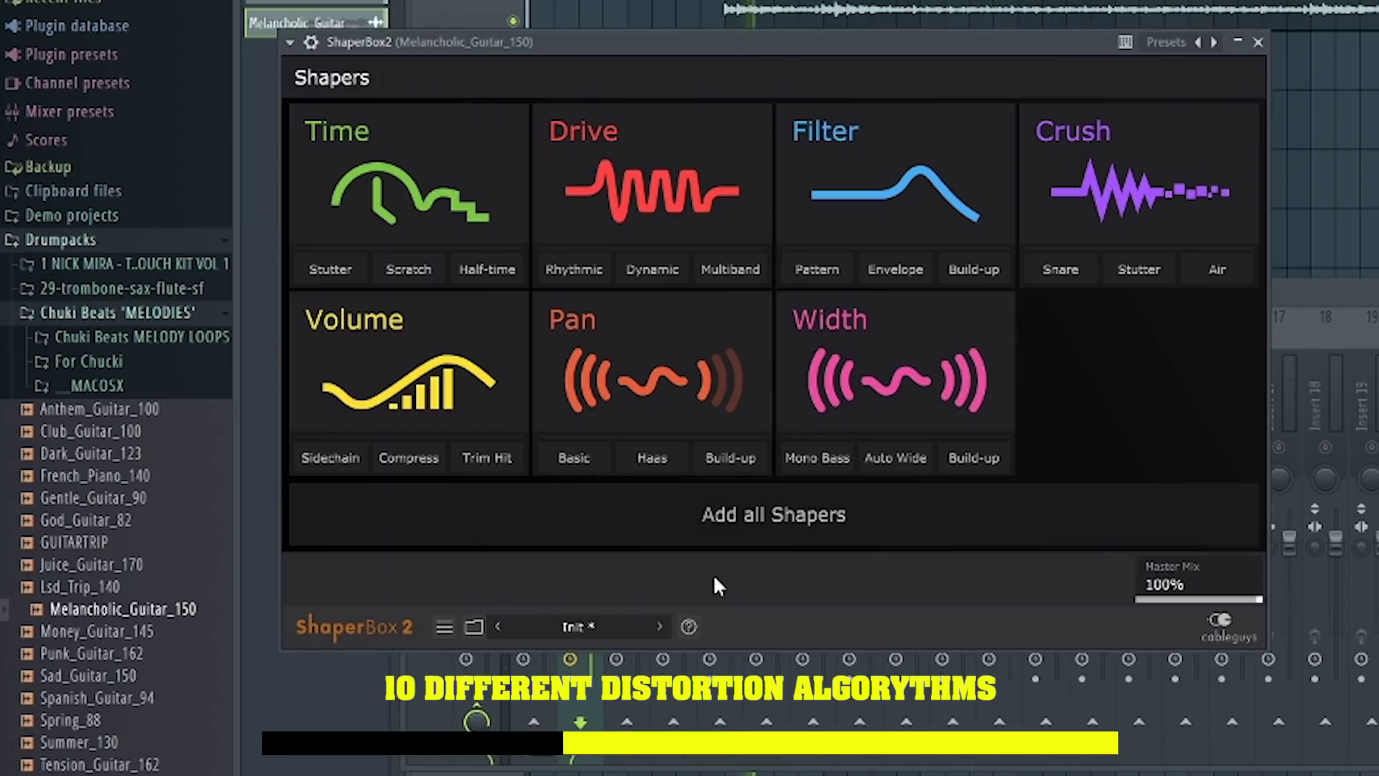
left_click(643, 151)
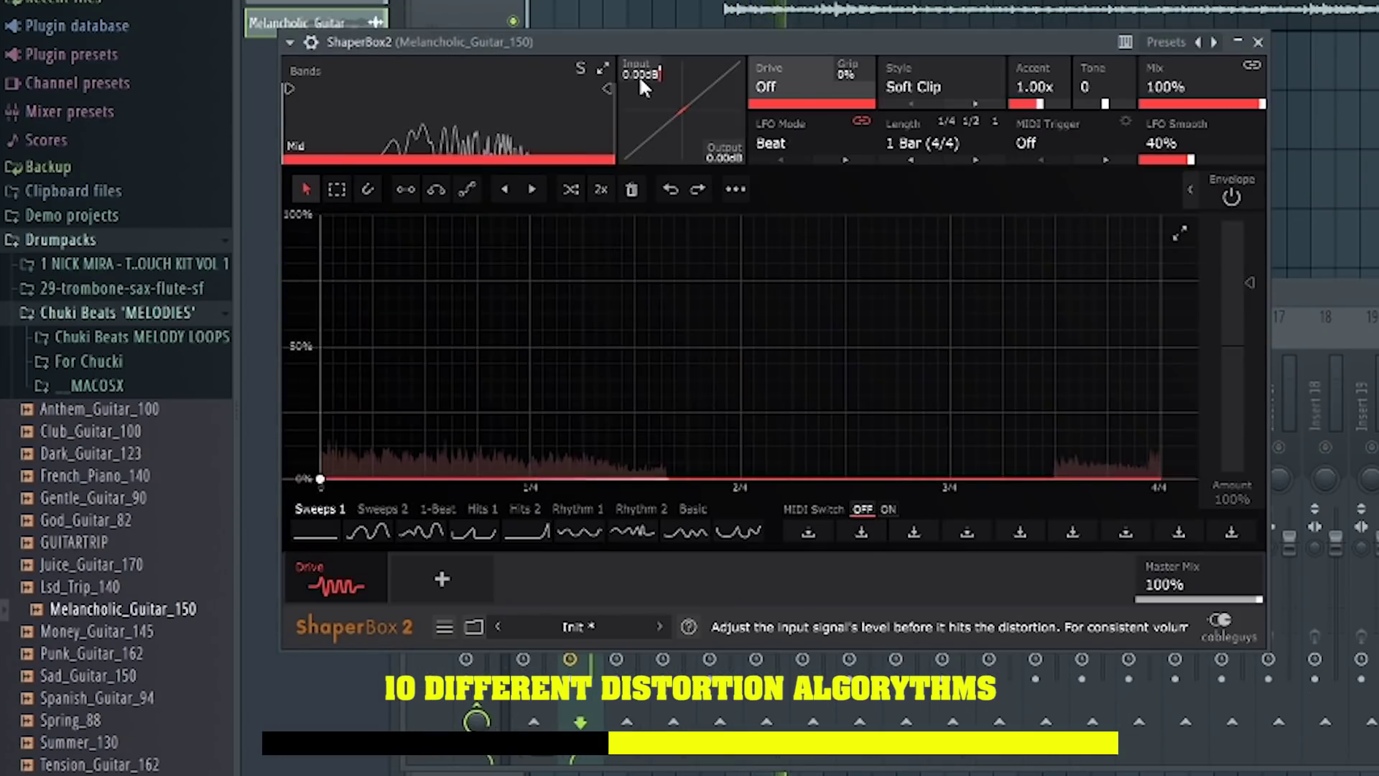
left_click(524, 508)
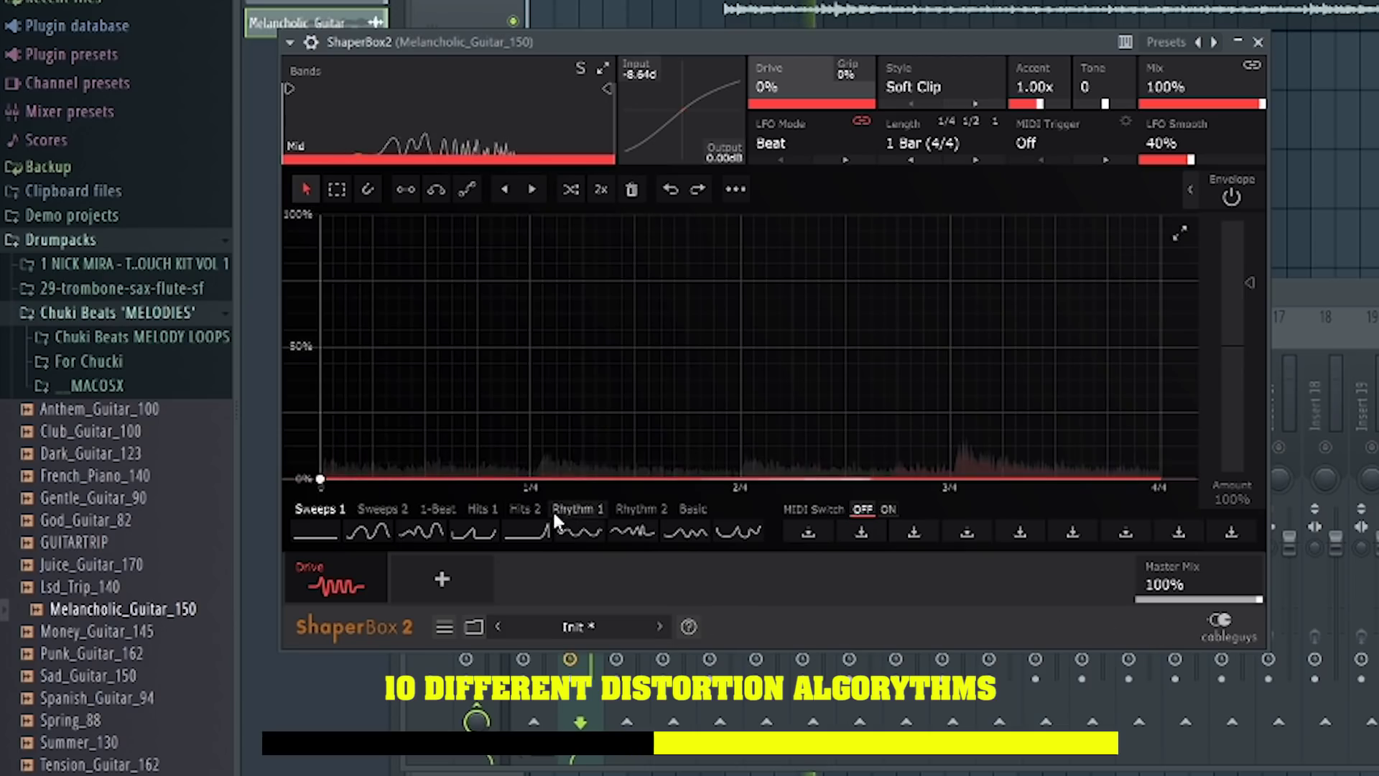
left_click(580, 532)
left_click(633, 508)
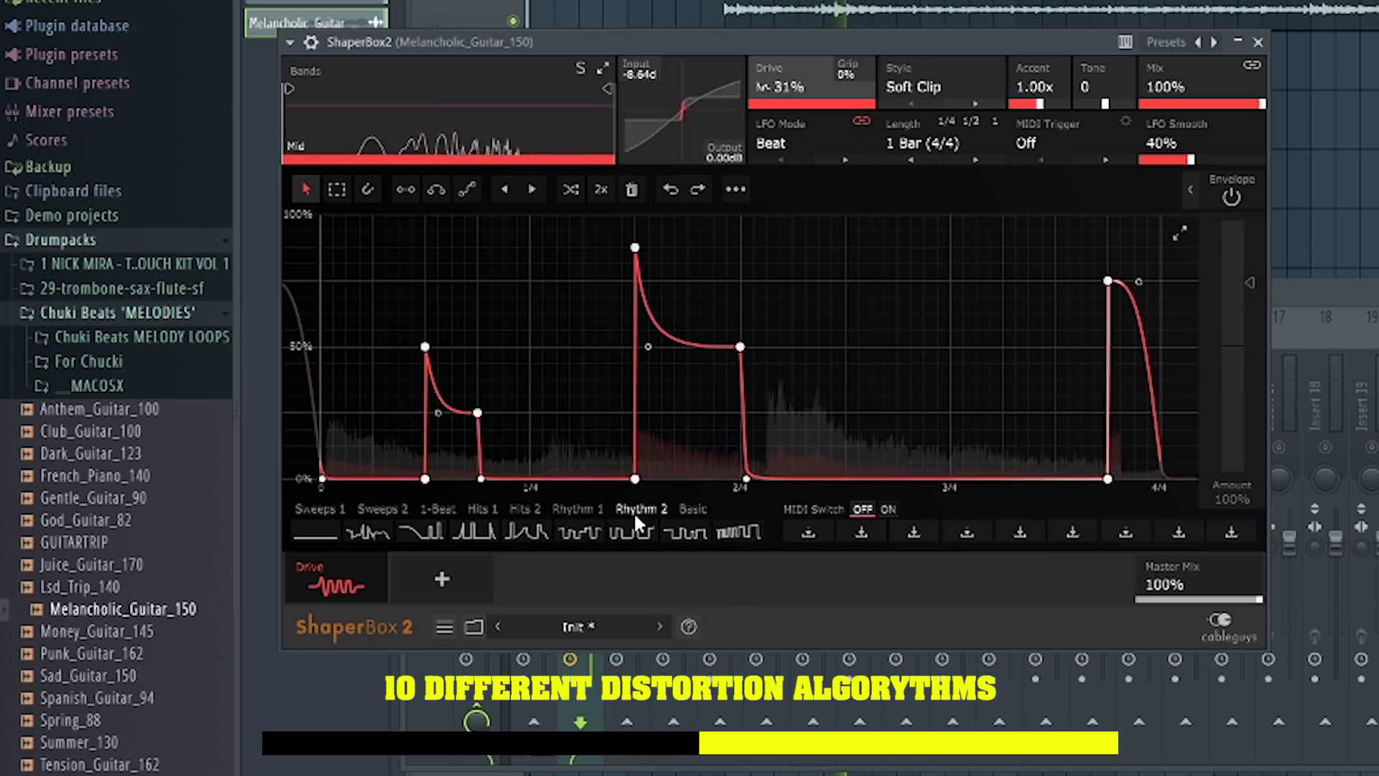
left_click(609, 530)
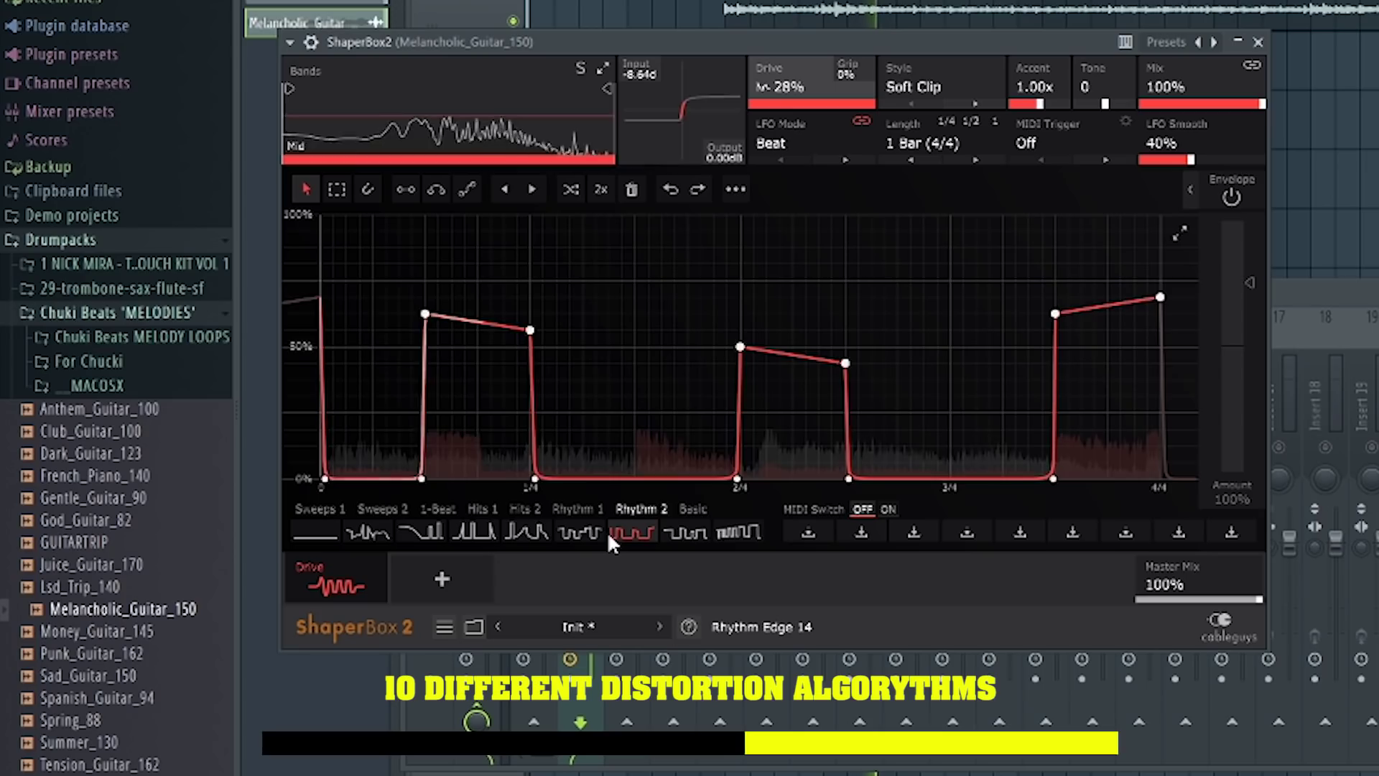
left_click(684, 533)
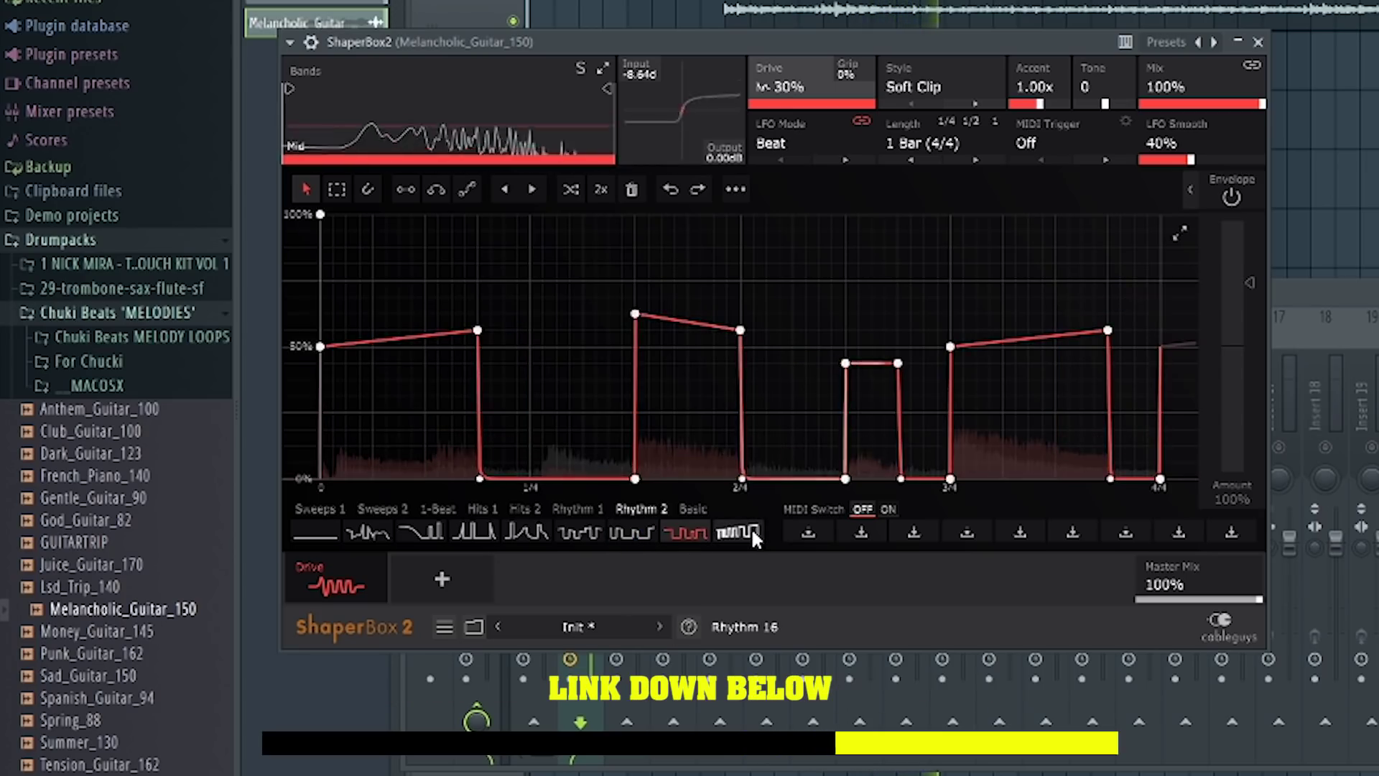
Add the Volume shaper to ShaperBox 2, apply the Ramp up wave from the Basic set, and lower its mix.
left_click(441, 579)
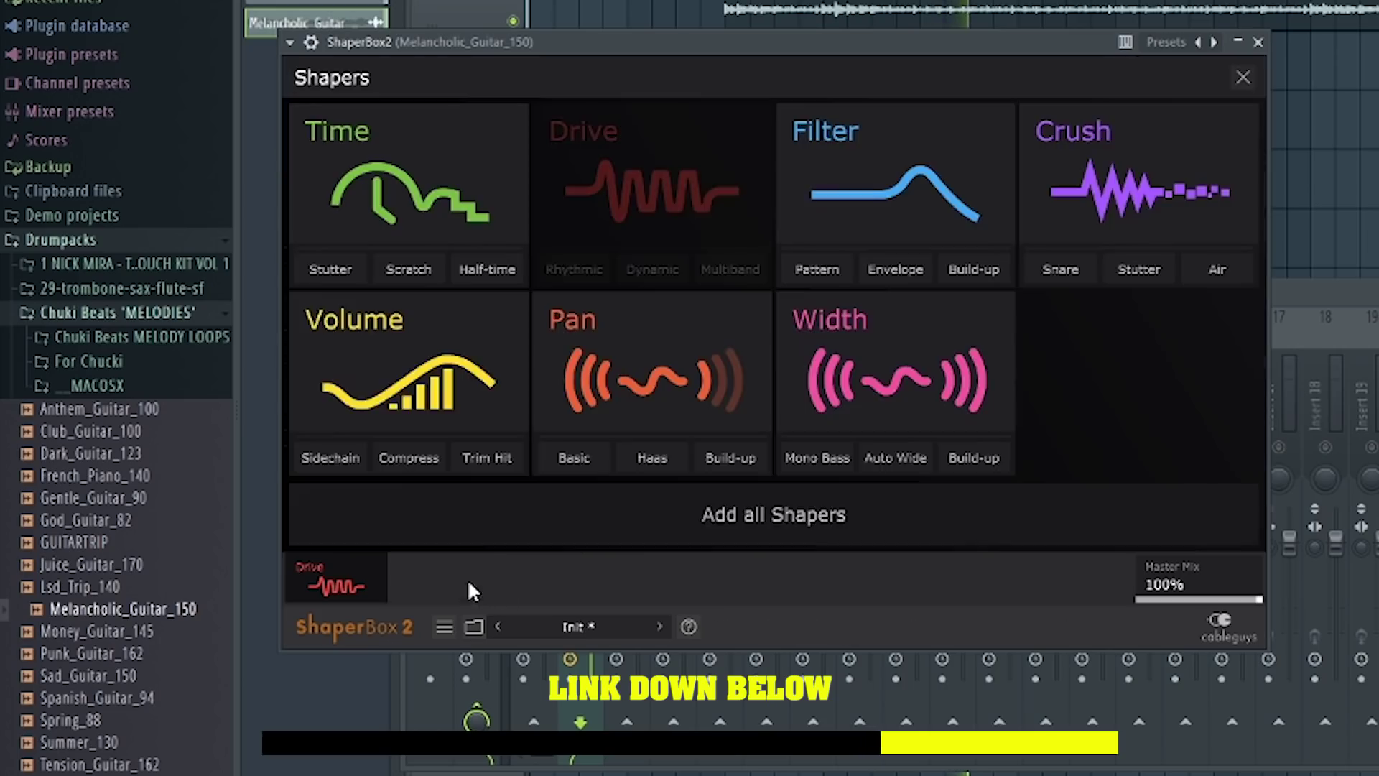
left_click(463, 378)
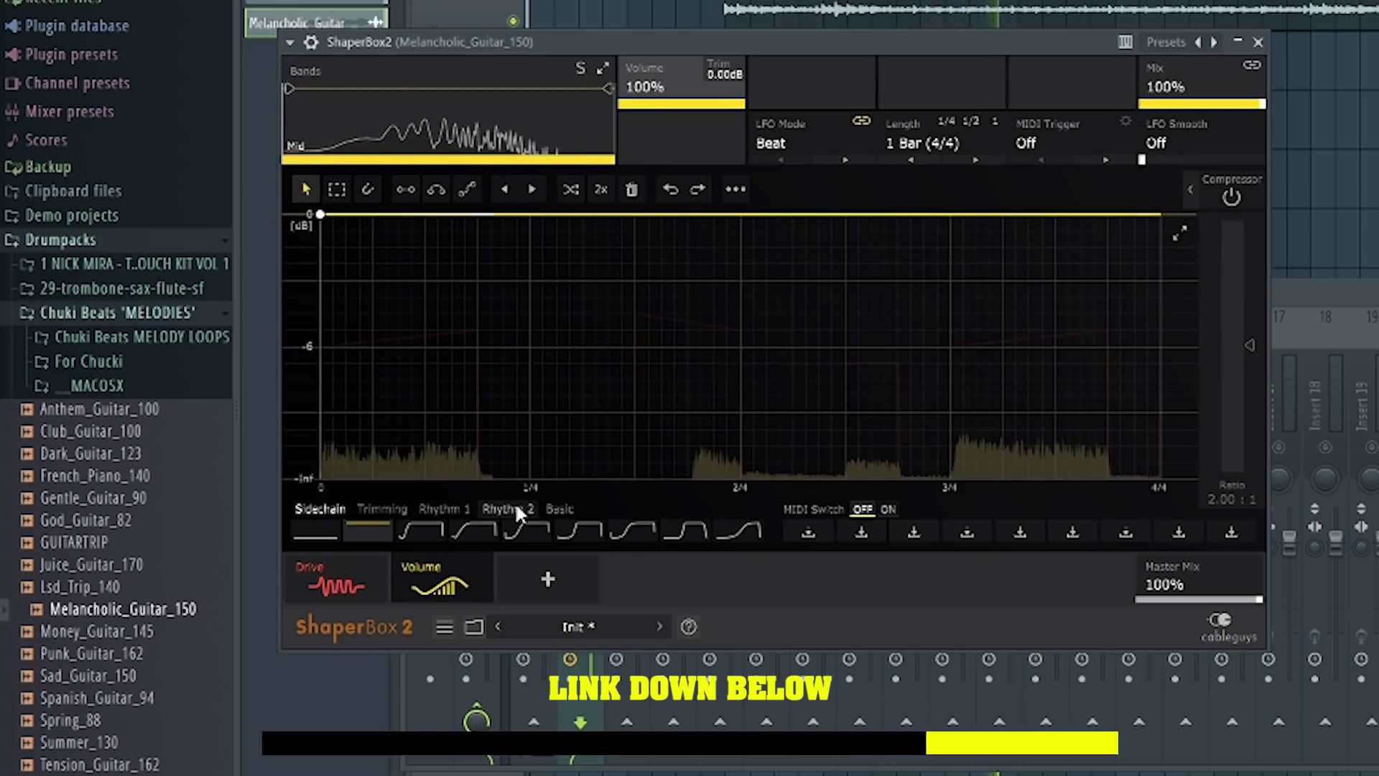
left_click(551, 508)
left_click(522, 532)
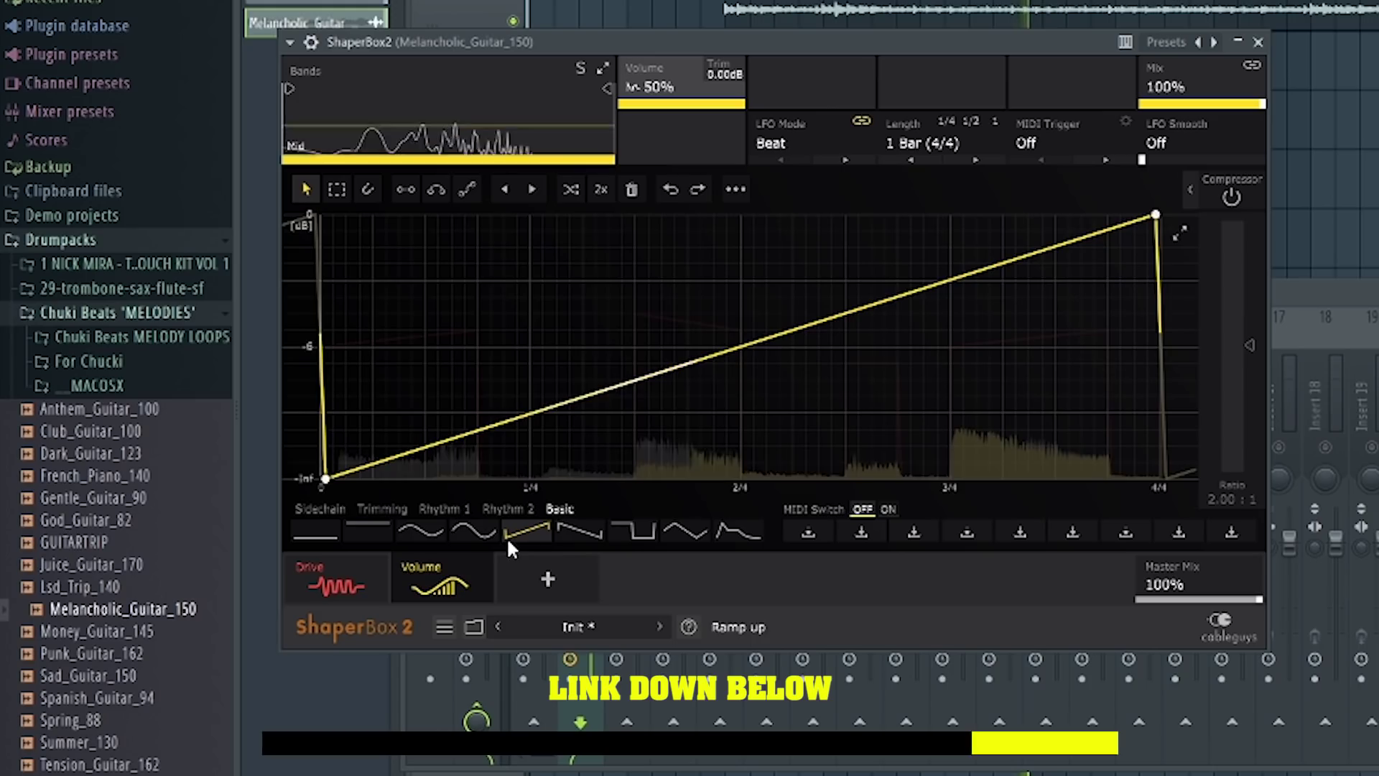
left_click_drag(1179, 87, 1179, 118)
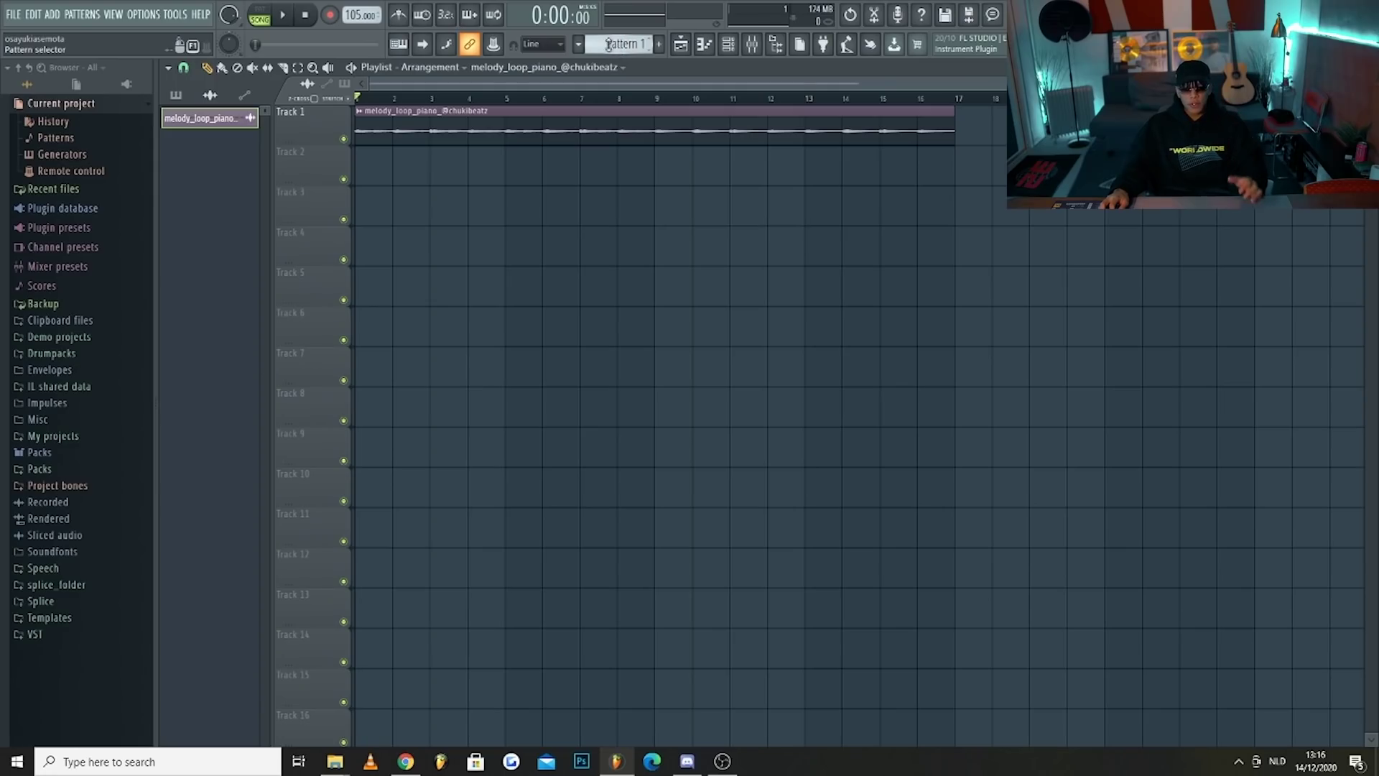
Open the channel rack in the melody loop project and move it slightly lower over the playlist.
left_click(582, 45)
left_click(587, 37)
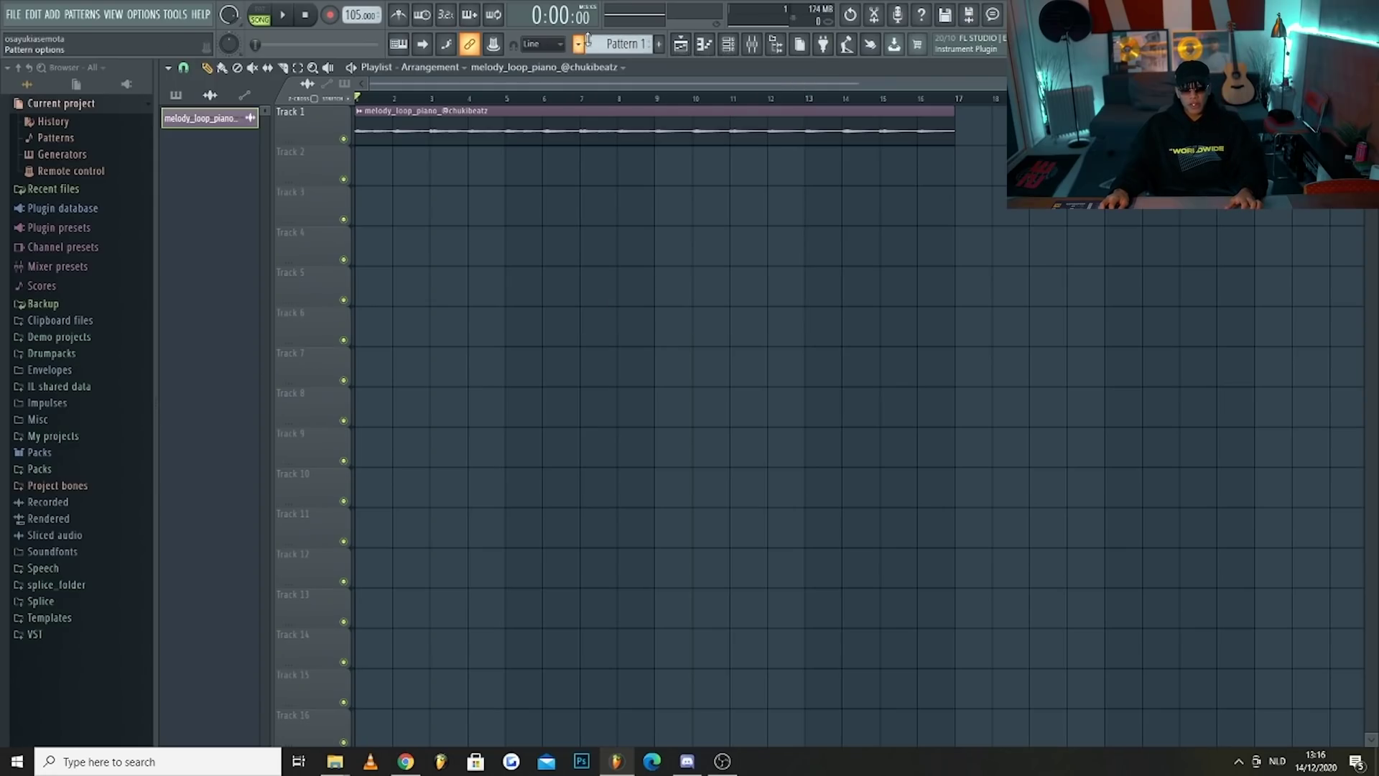
left_click(728, 46)
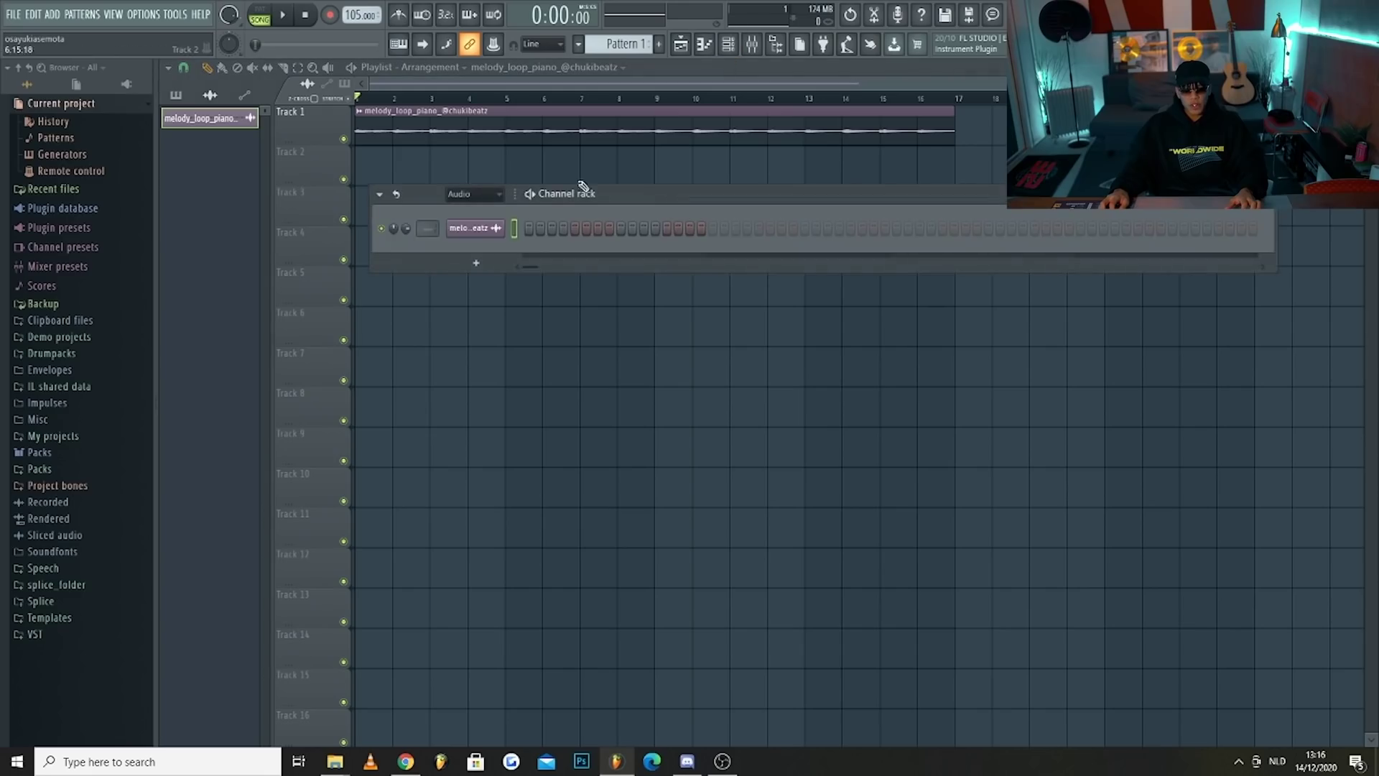
left_click_drag(661, 191, 662, 221)
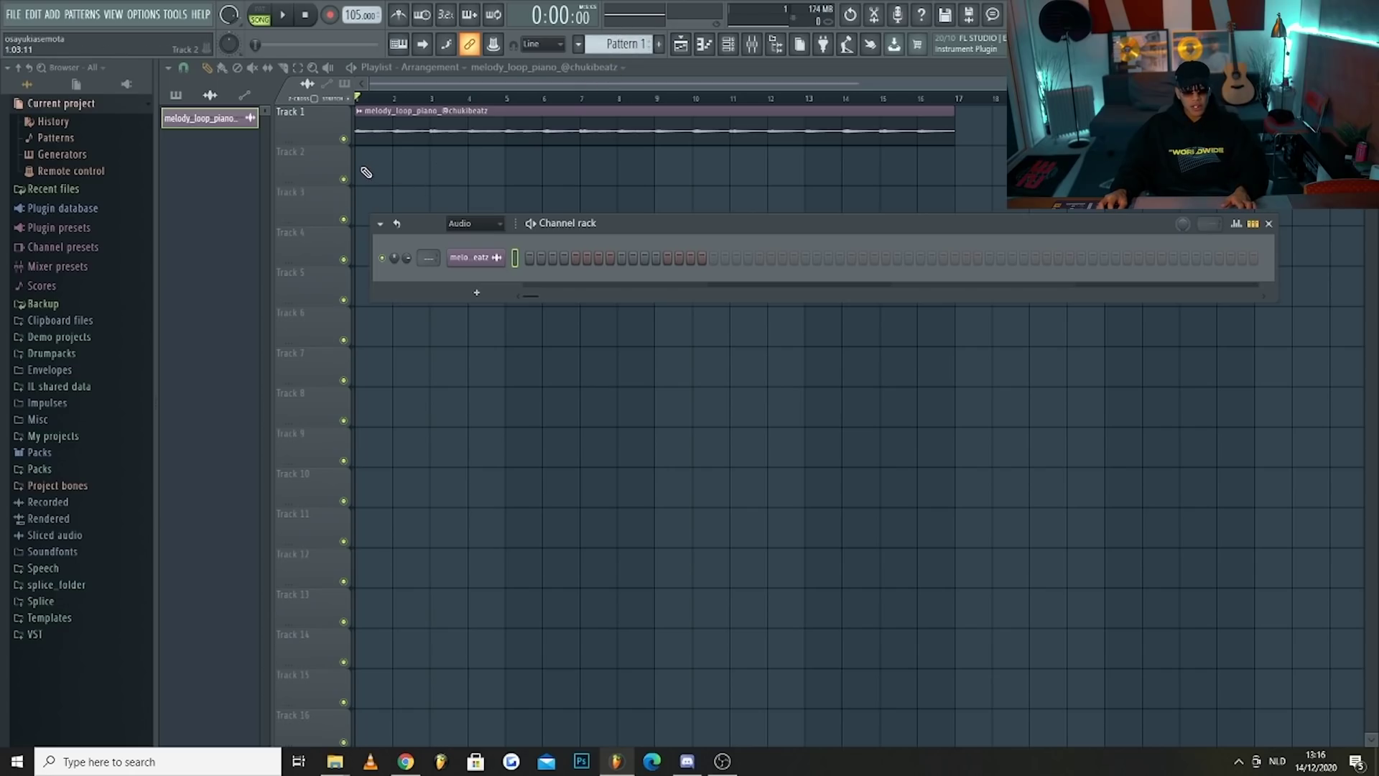
Hide the channel rack and place two consecutive 8-bar Pattern 1 clips on Track 2, starting at bars 1 and 9.
key("F6")
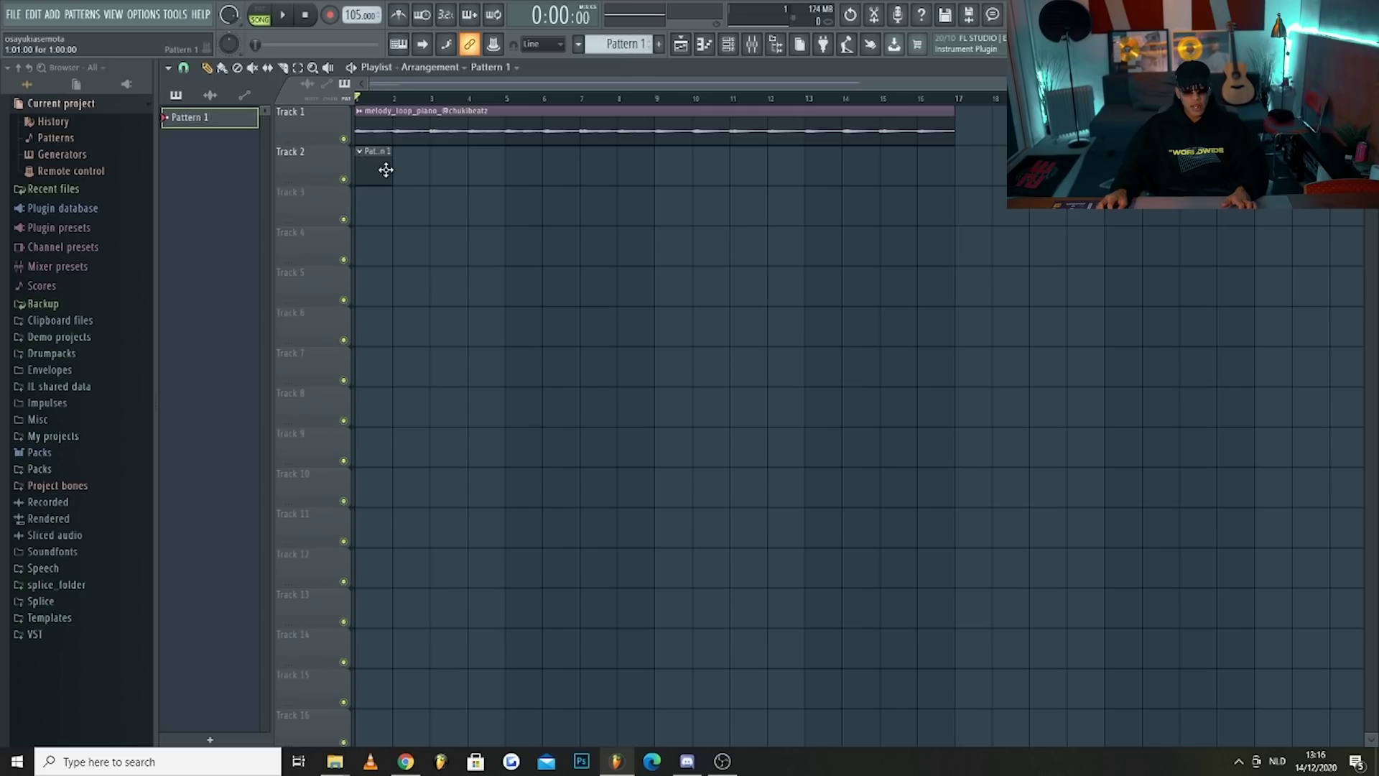
left_click_drag(434, 163, 661, 162)
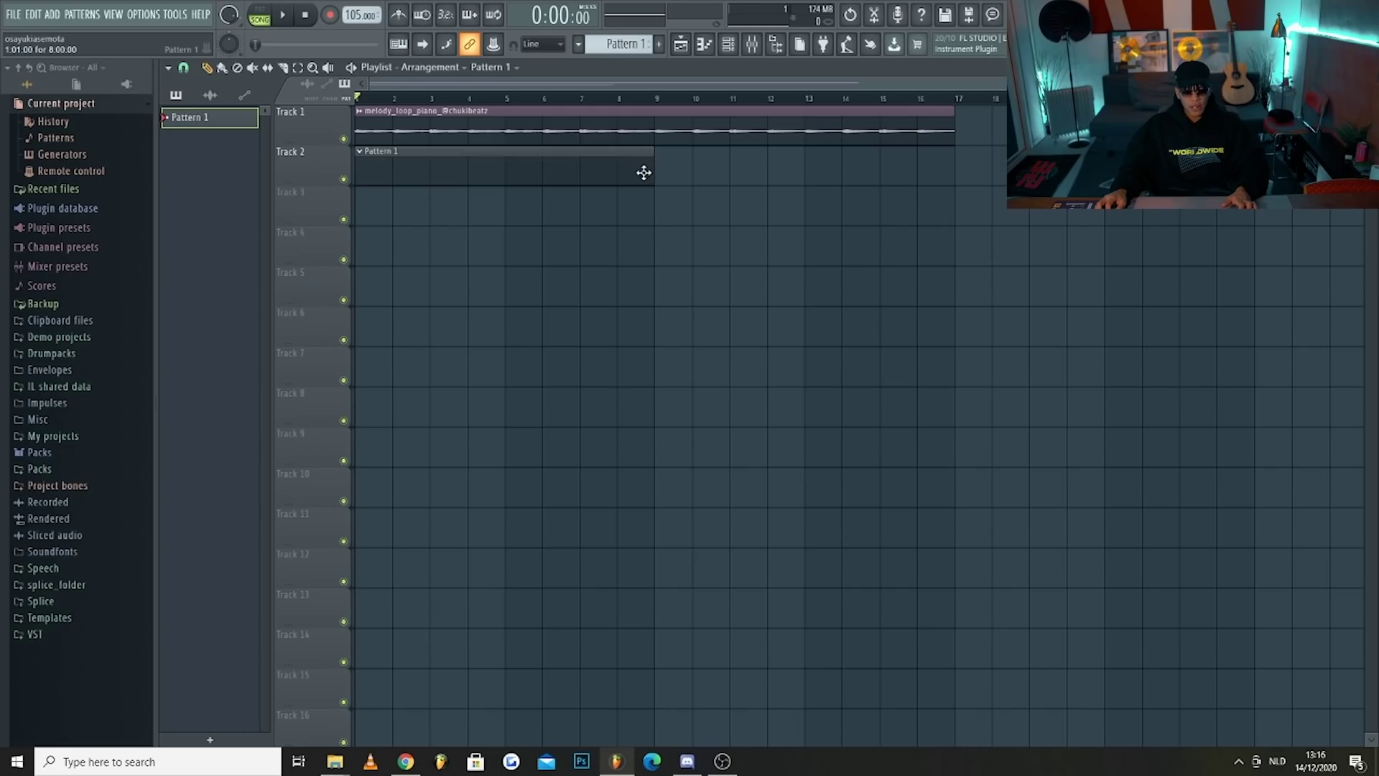
left_click(672, 176)
scroll(761, 200, "down", 1)
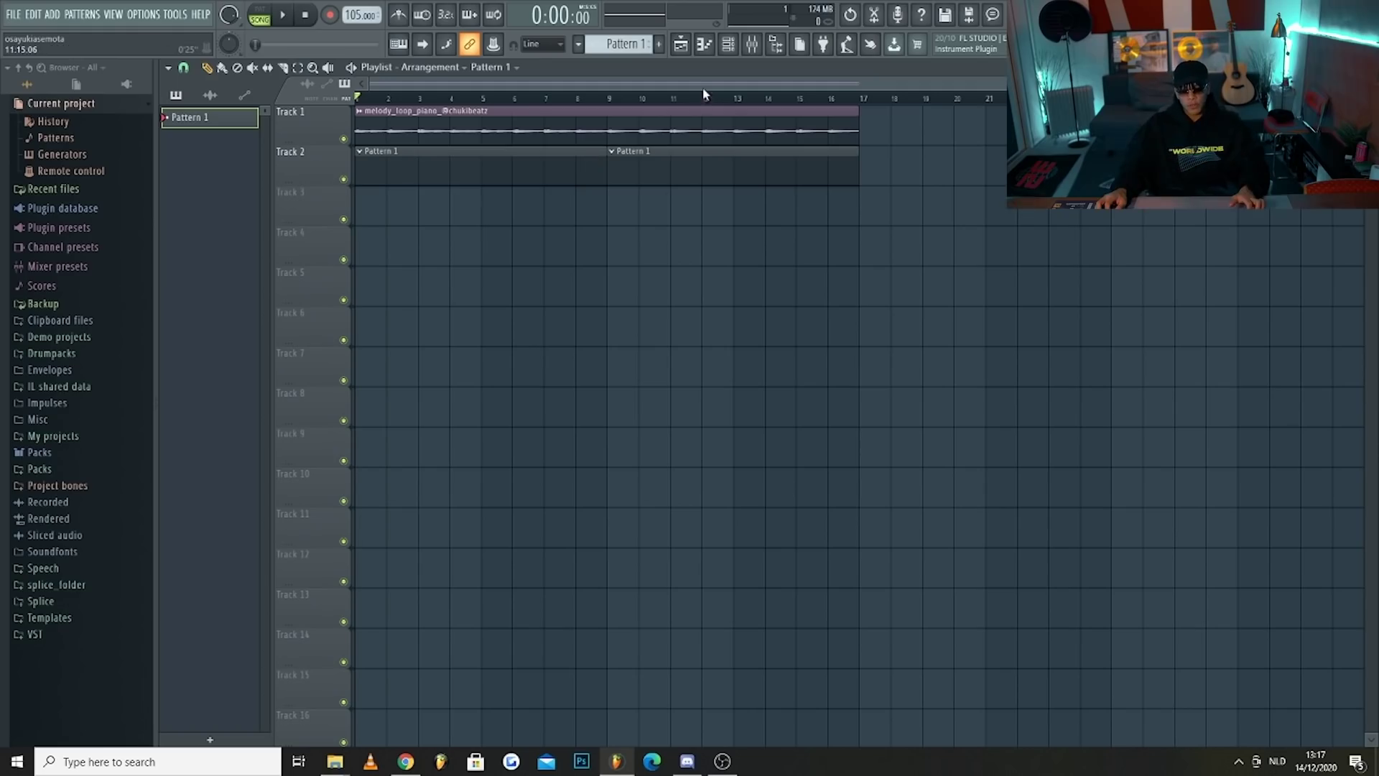
Reopen the channel rack and set its filter to show all channels.
left_click(728, 50)
left_click(455, 240)
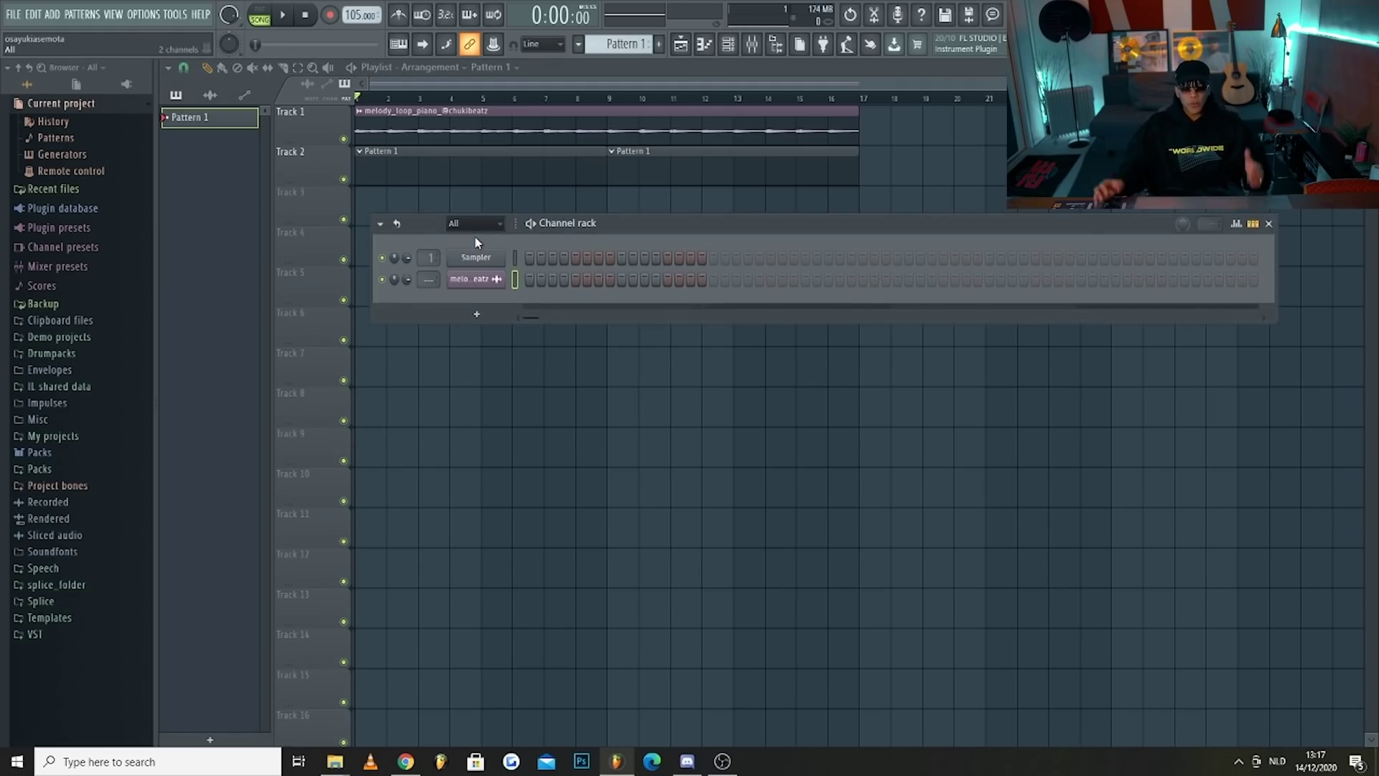
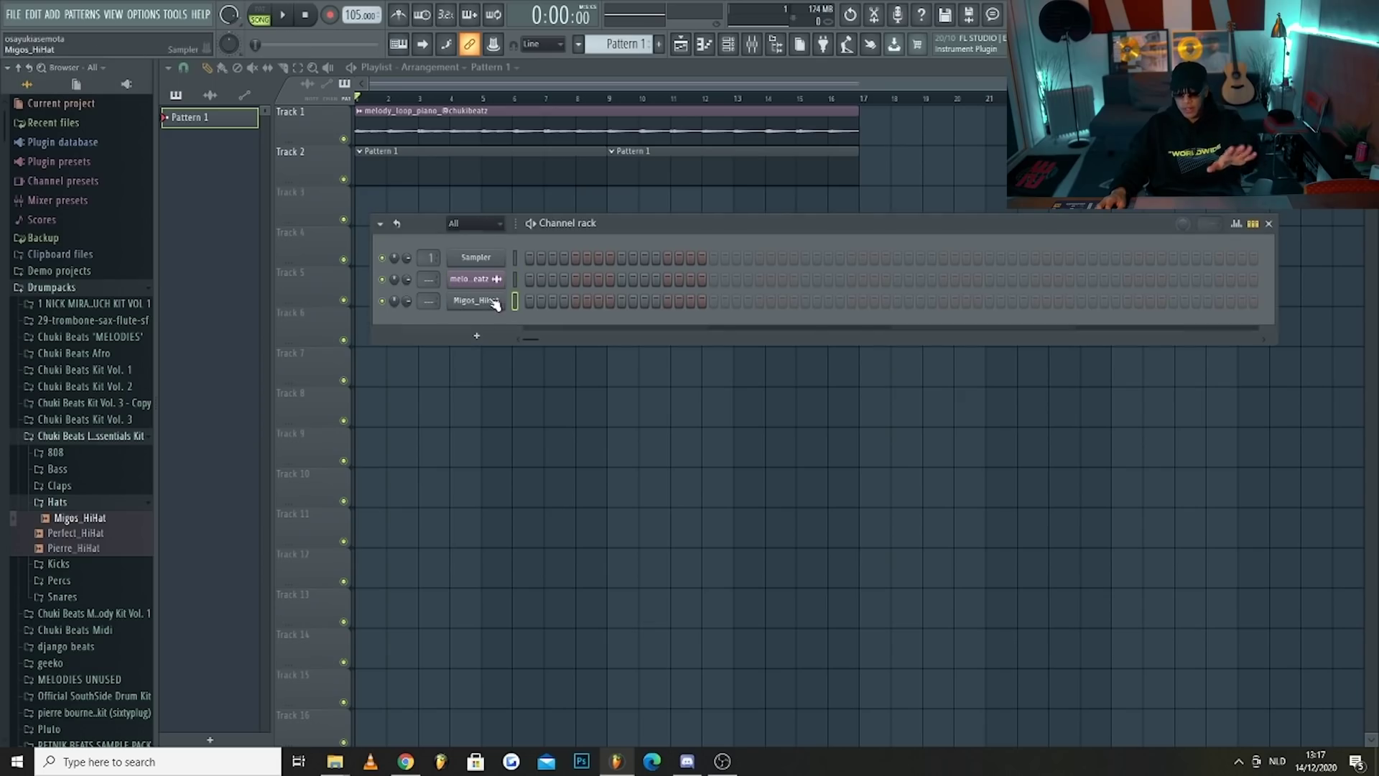
Add the Goto_Clap and Perfect_Kick samples from the Essentials Kit's Claps and Kicks folders as new channels in the channel rack.
left_click(85, 503)
left_click(84, 486)
left_click(92, 503)
left_click_drag(92, 509, 480, 329)
left_click(61, 487)
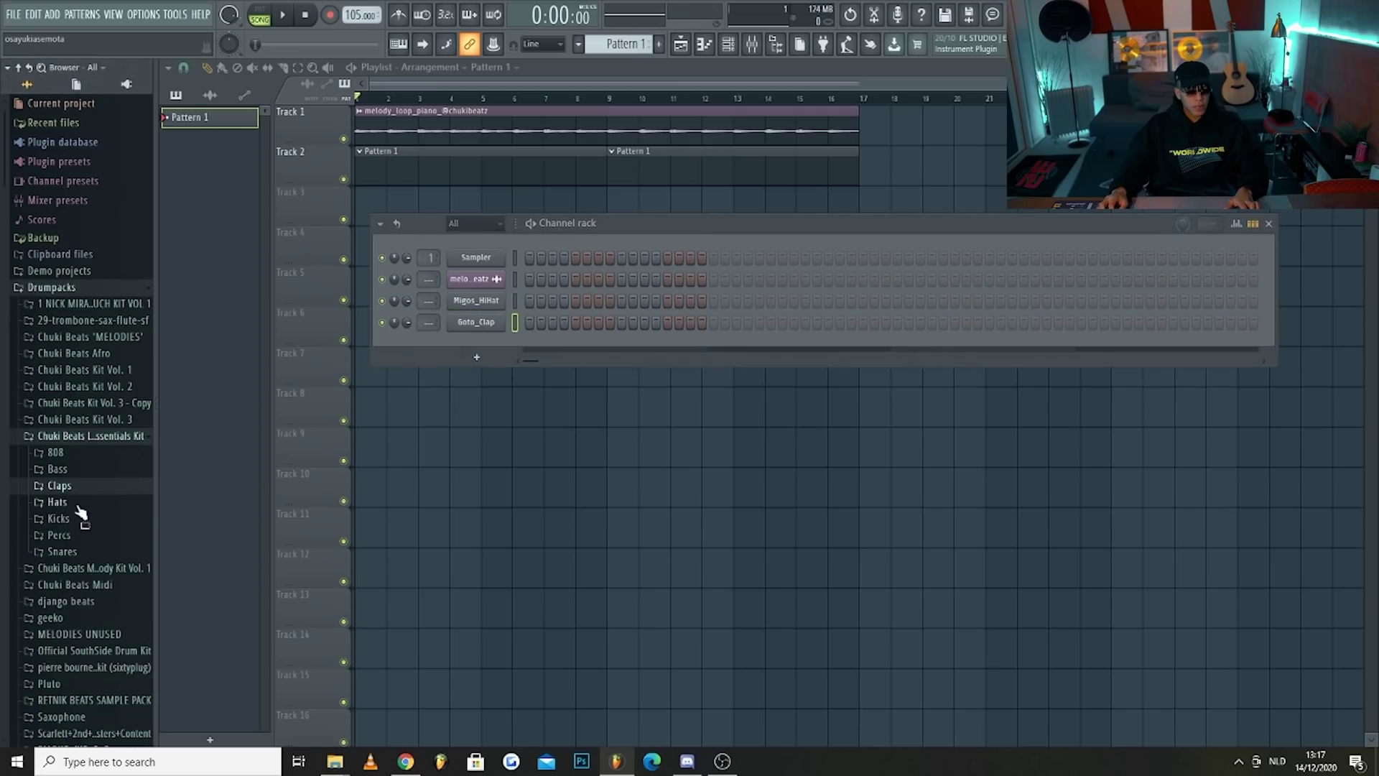
left_click(81, 518)
left_click(94, 549)
left_click_drag(106, 550, 489, 352)
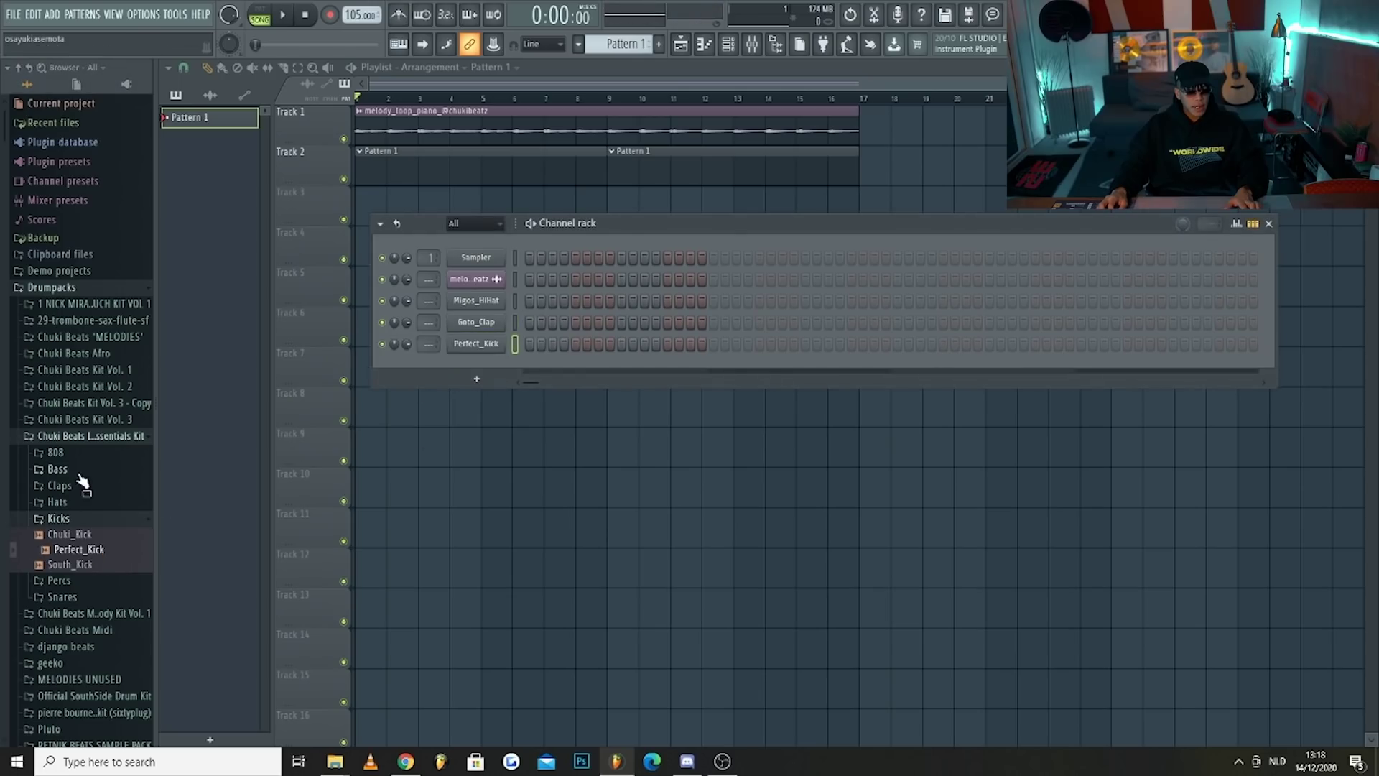
Add Slap_Perc from the Percs folder and Short 808 Mild from the 808 folder as new channels in the channel rack.
left_click(59, 581)
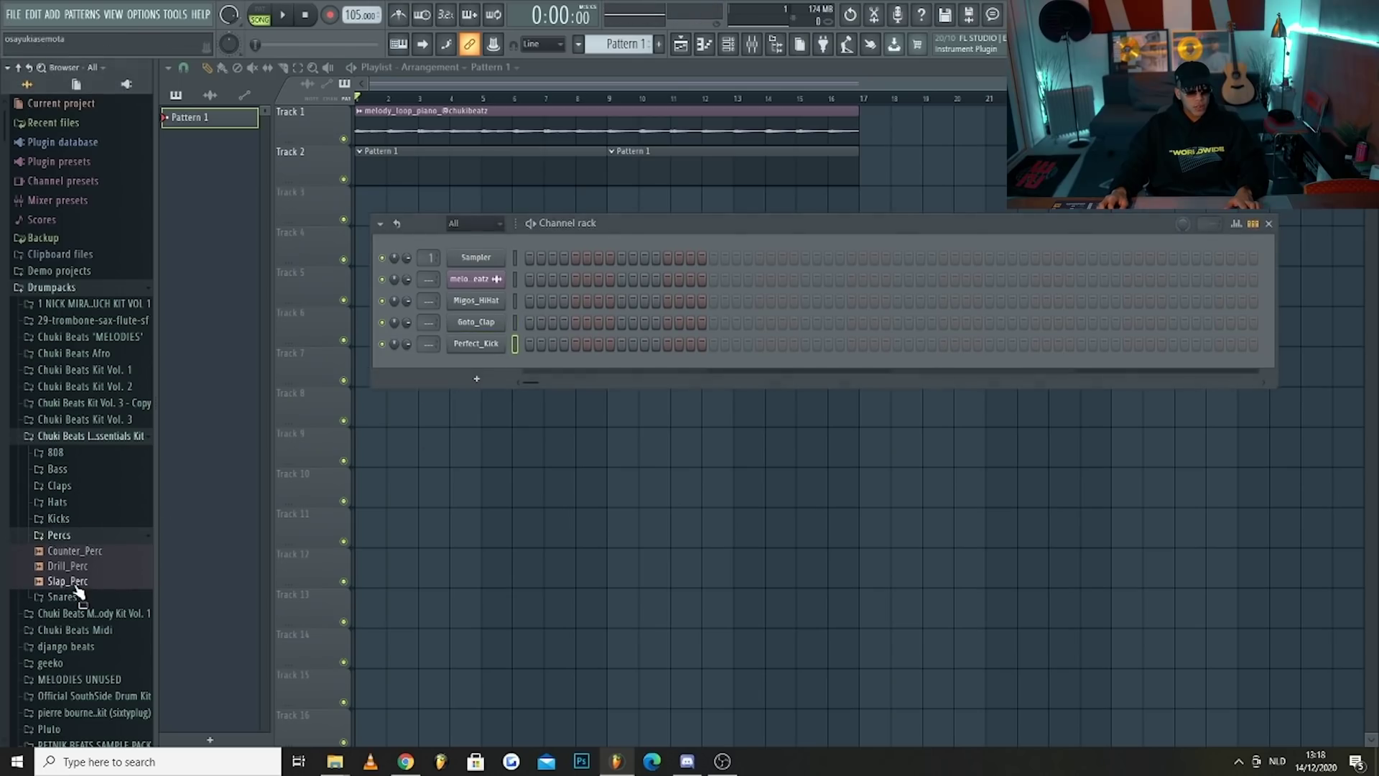
left_click(72, 581)
left_click(75, 551)
left_click_drag(72, 582, 481, 372)
left_click(86, 537)
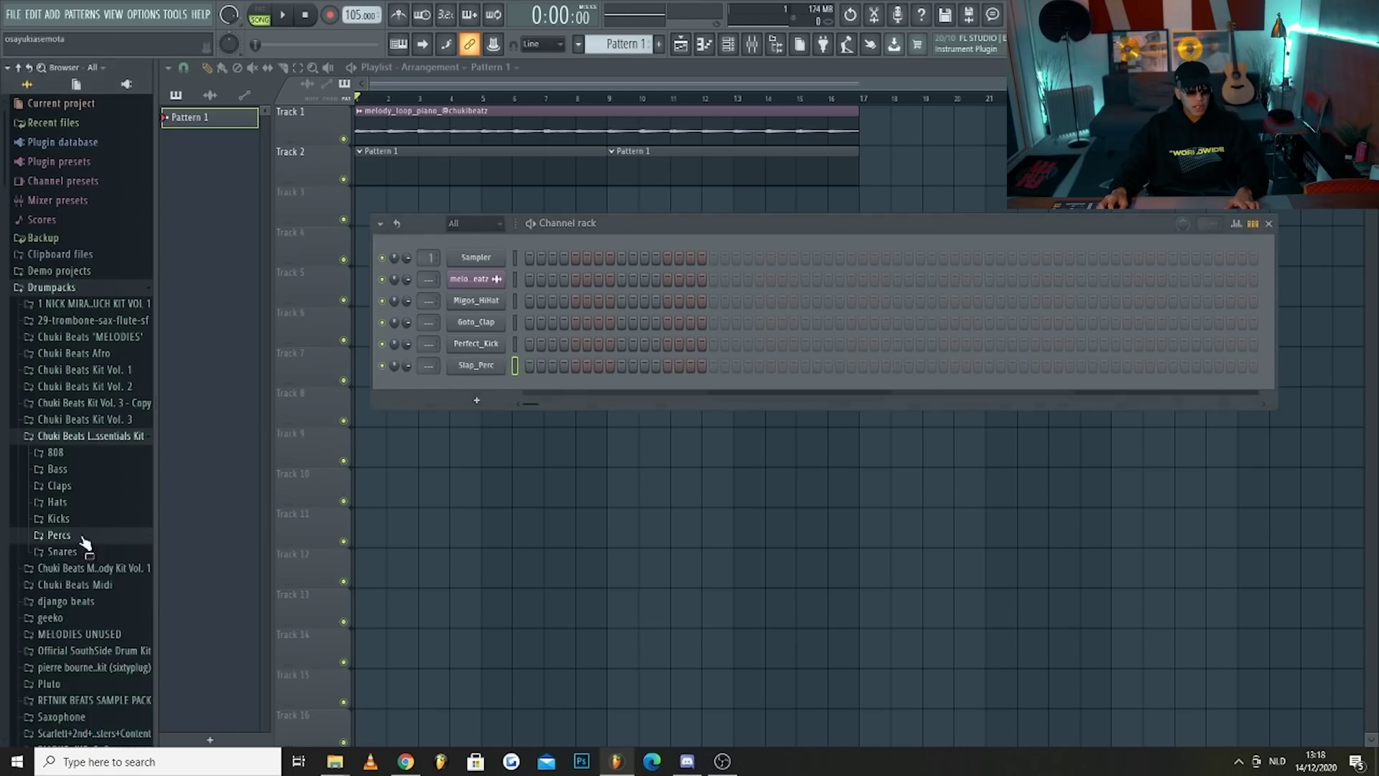
left_click(87, 456)
left_click(86, 483)
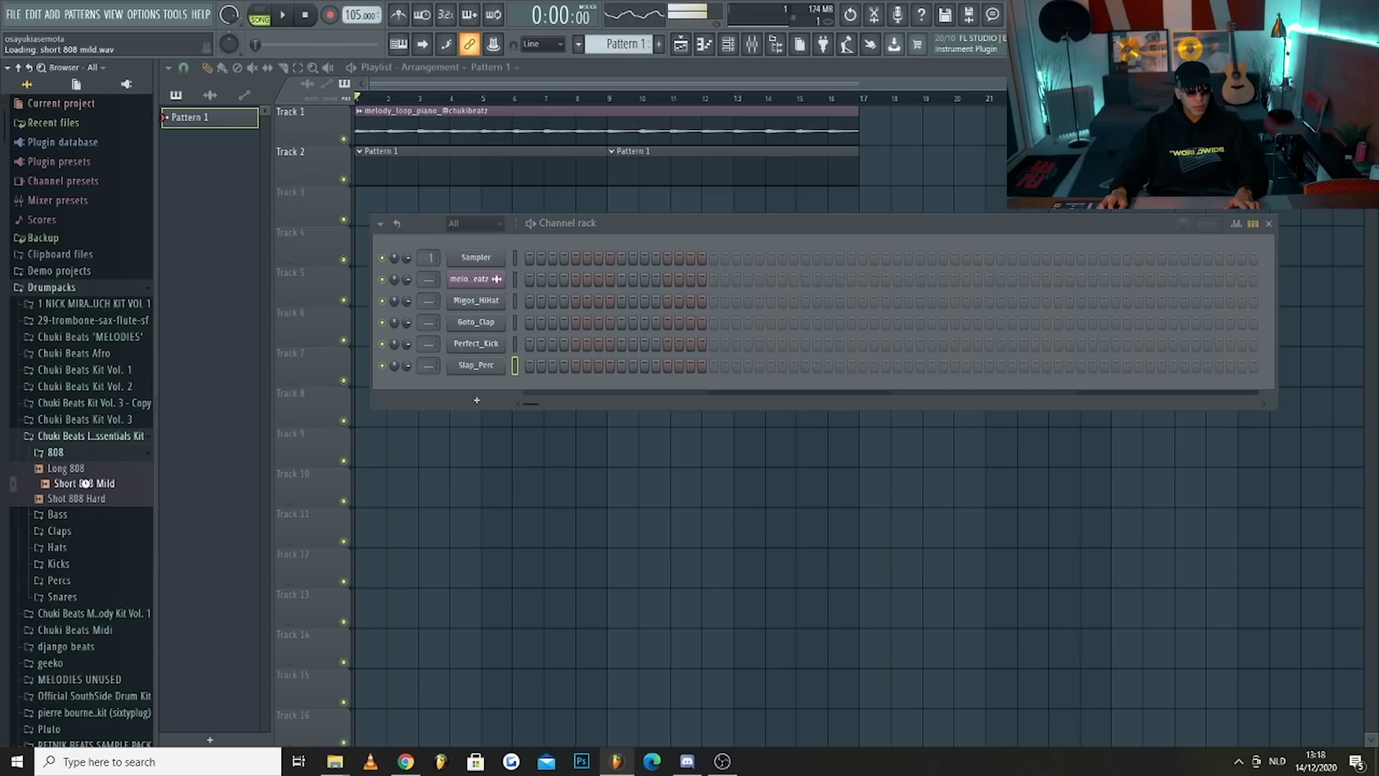
left_click_drag(86, 485, 487, 390)
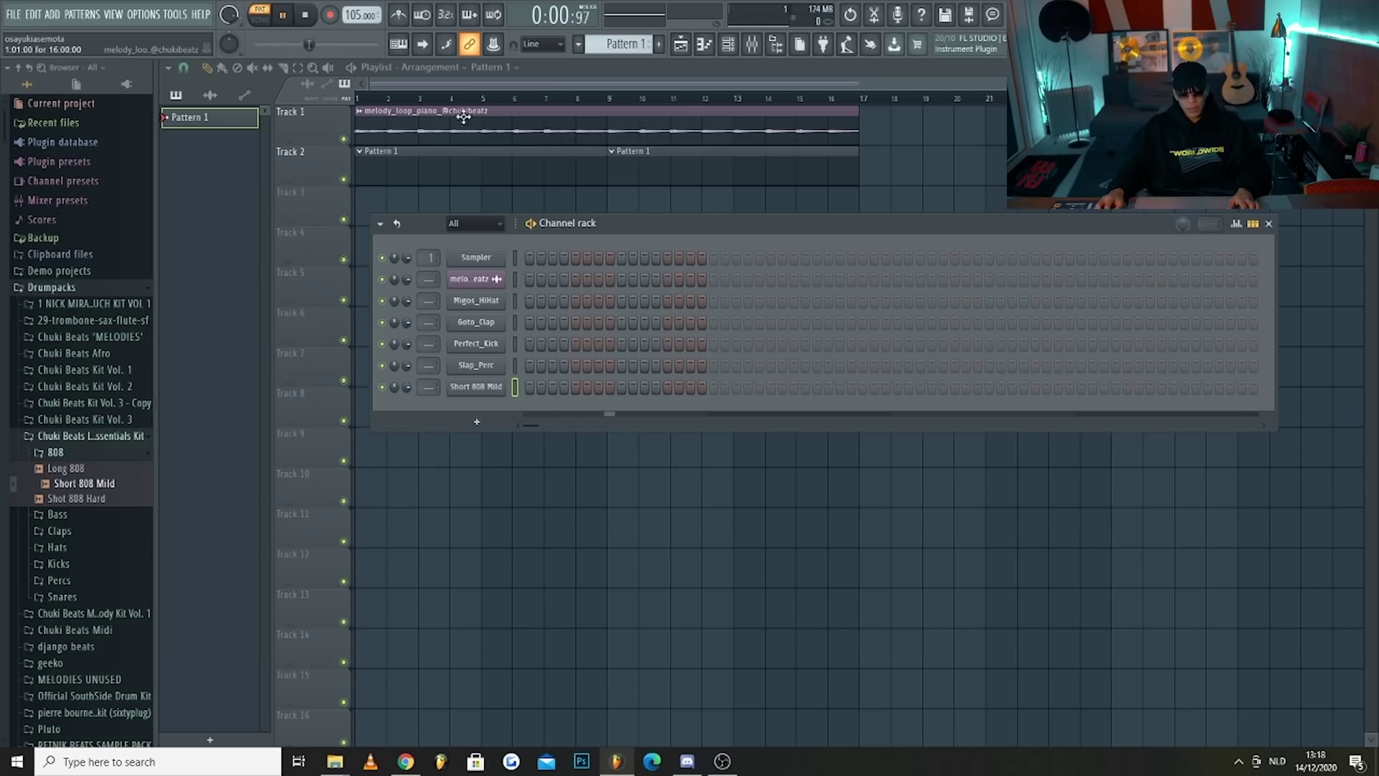
Stop playback, return to song mode, and fill the Migos_HiHat channel on every second step across two bars.
key("space")
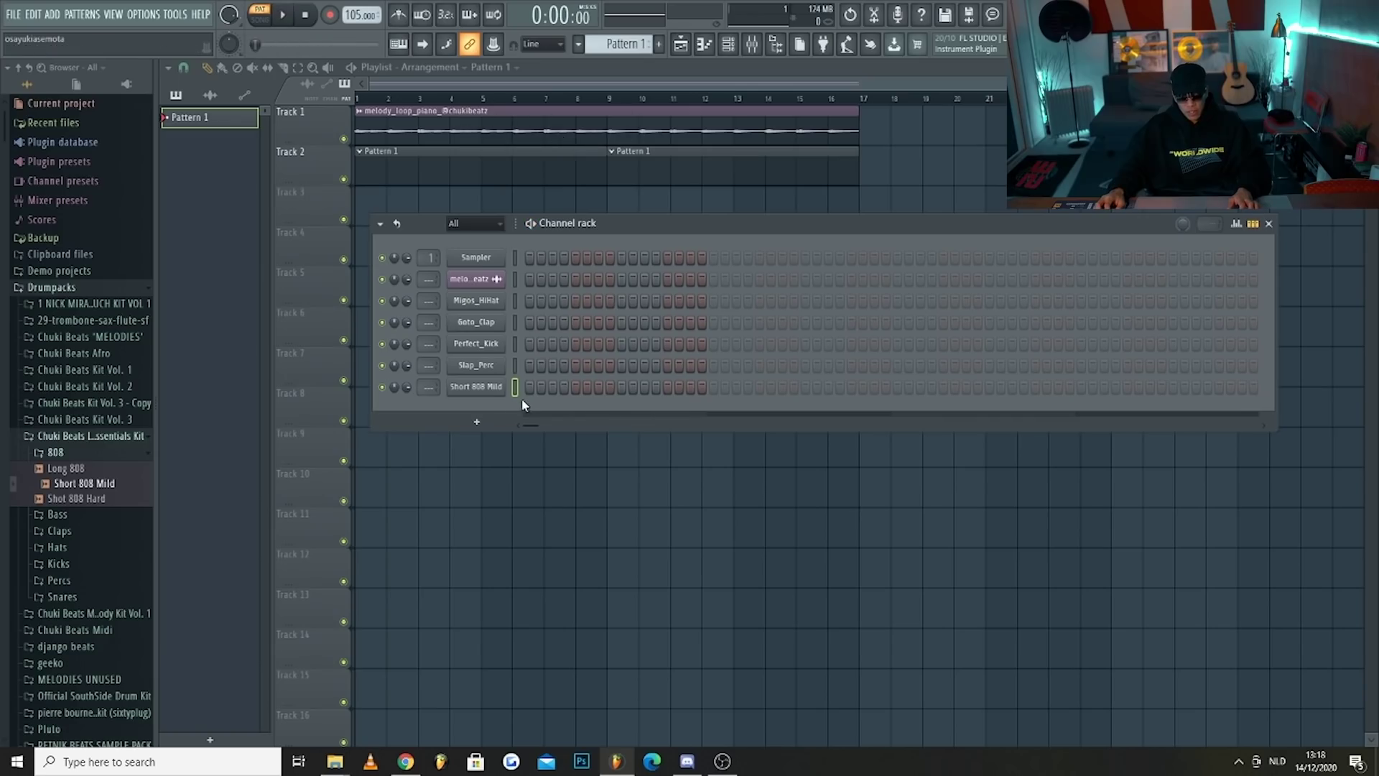
left_click(263, 23)
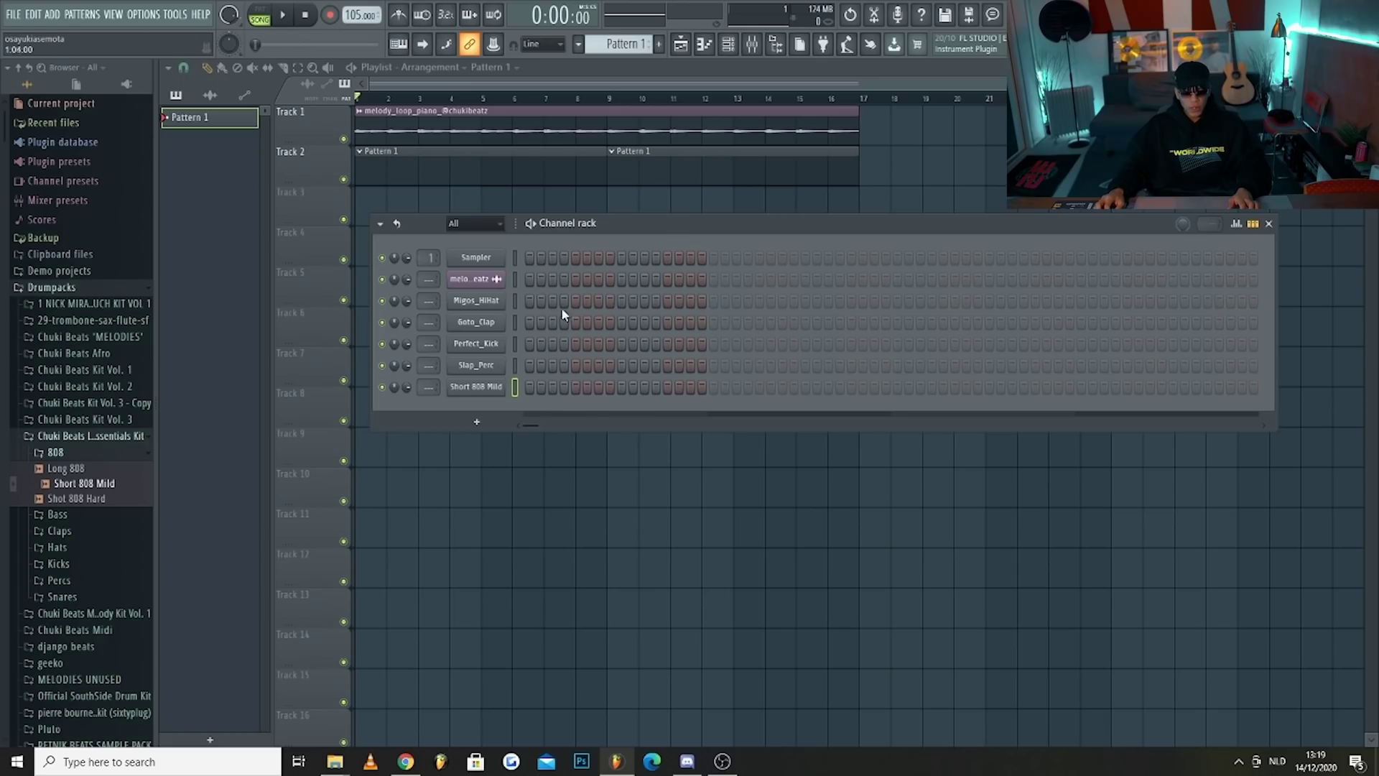
left_click(529, 301)
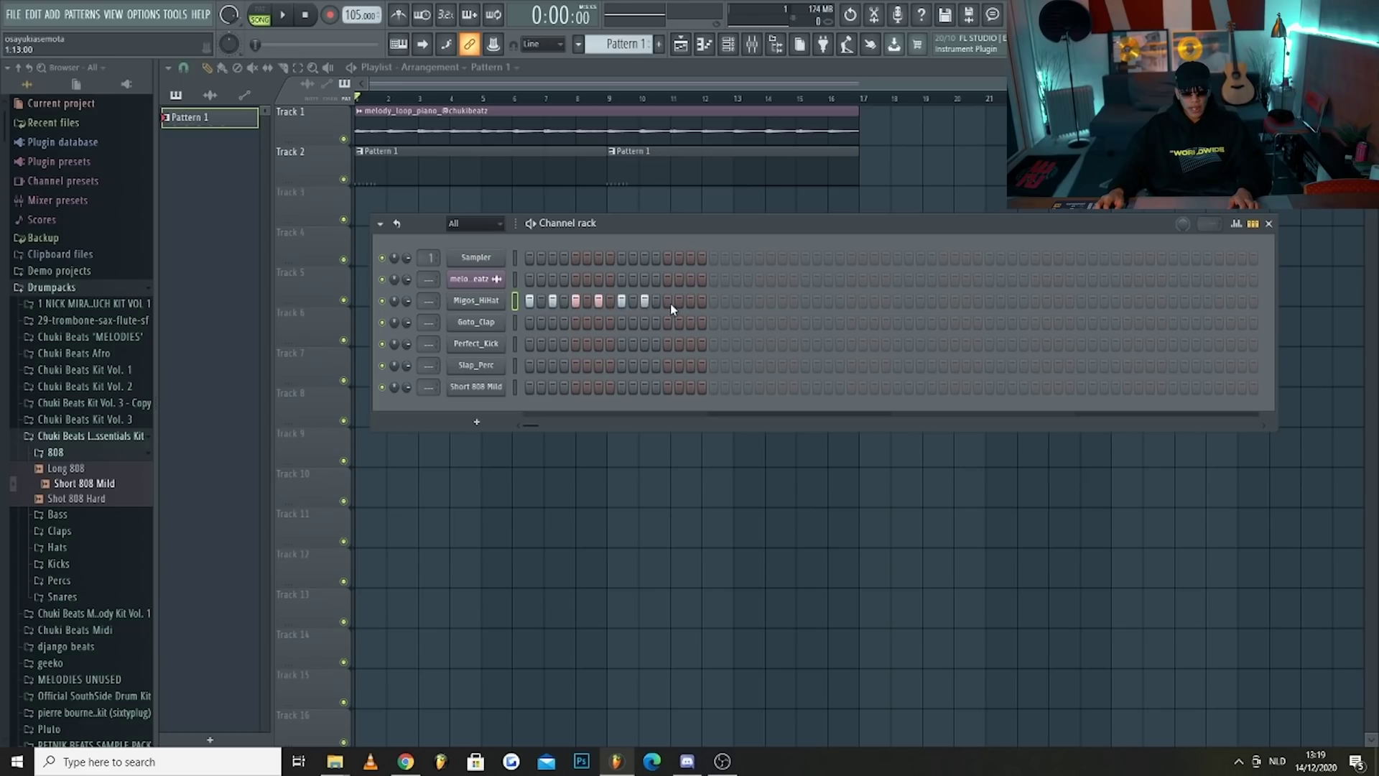
left_click(711, 302)
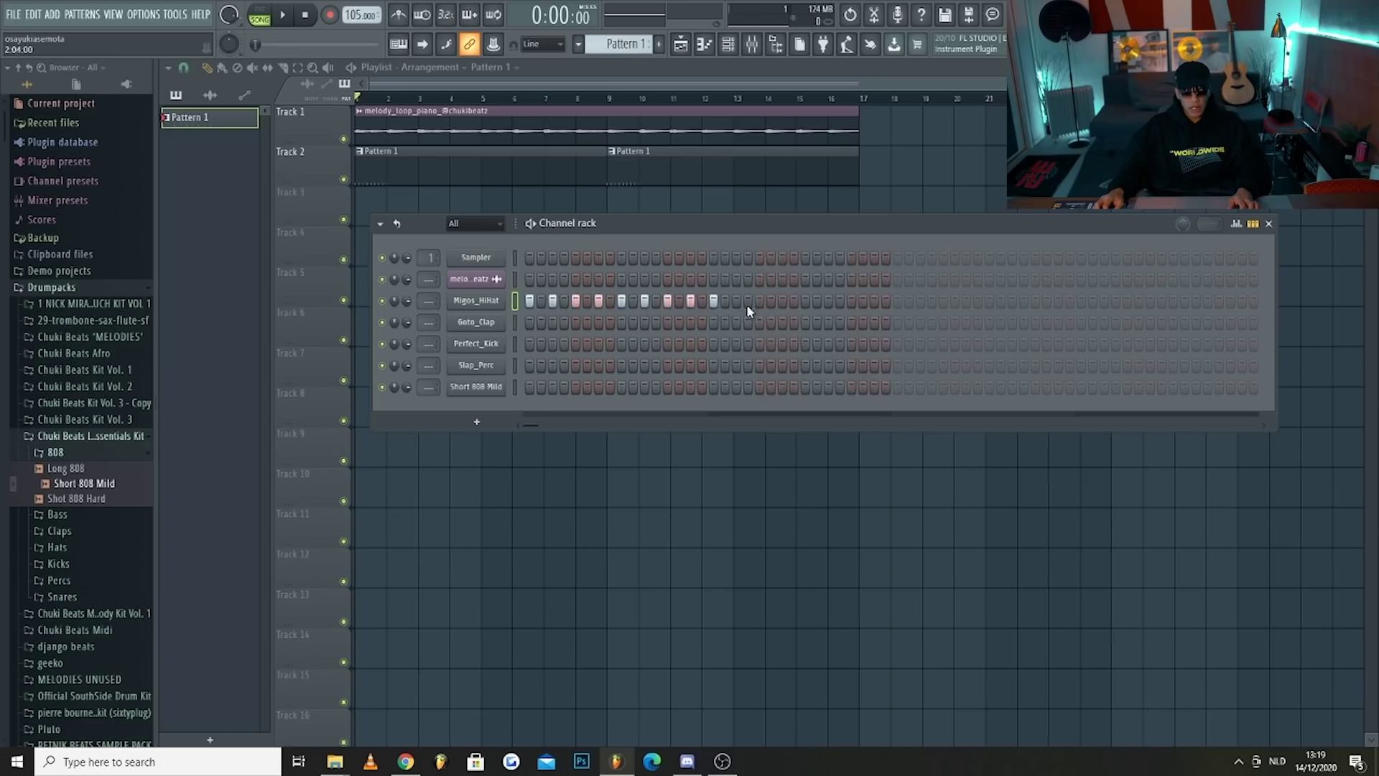
right_click(488, 302)
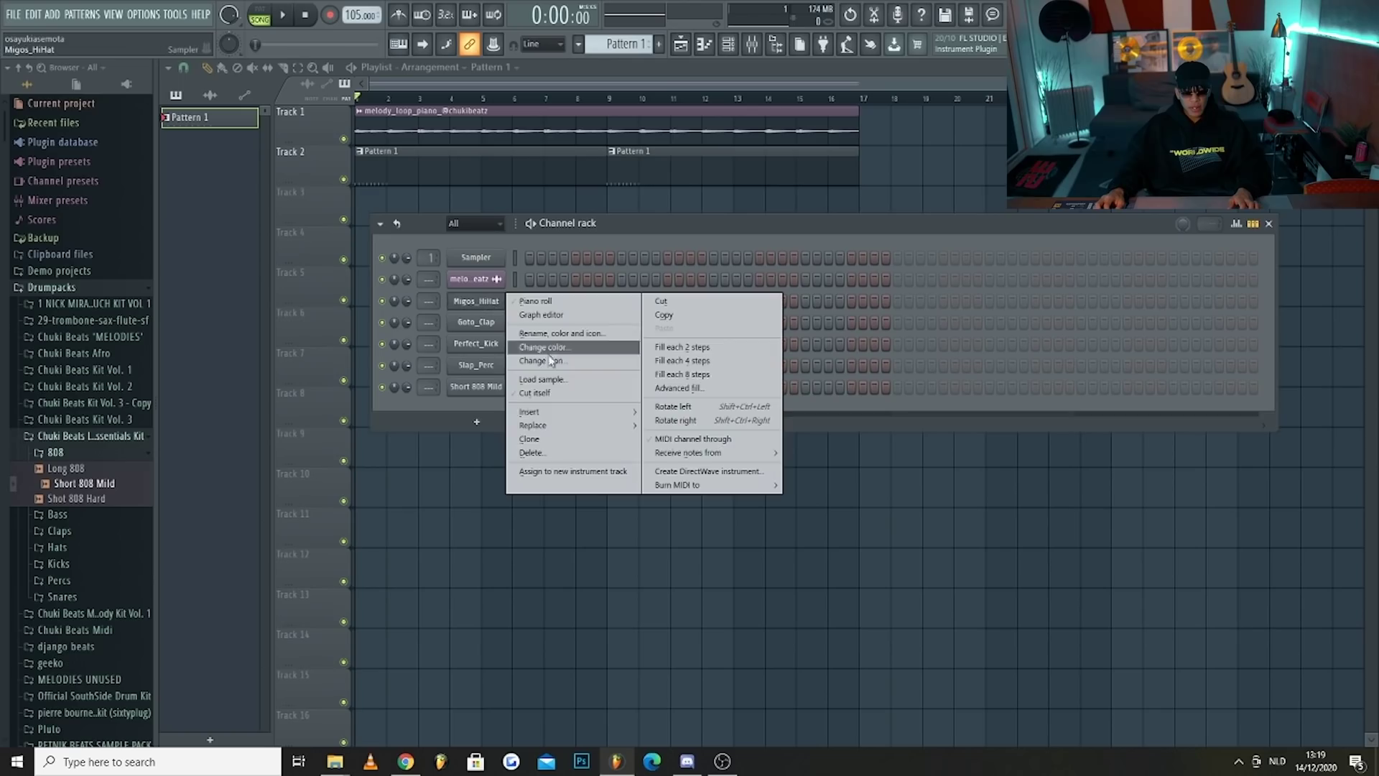
left_click(690, 347)
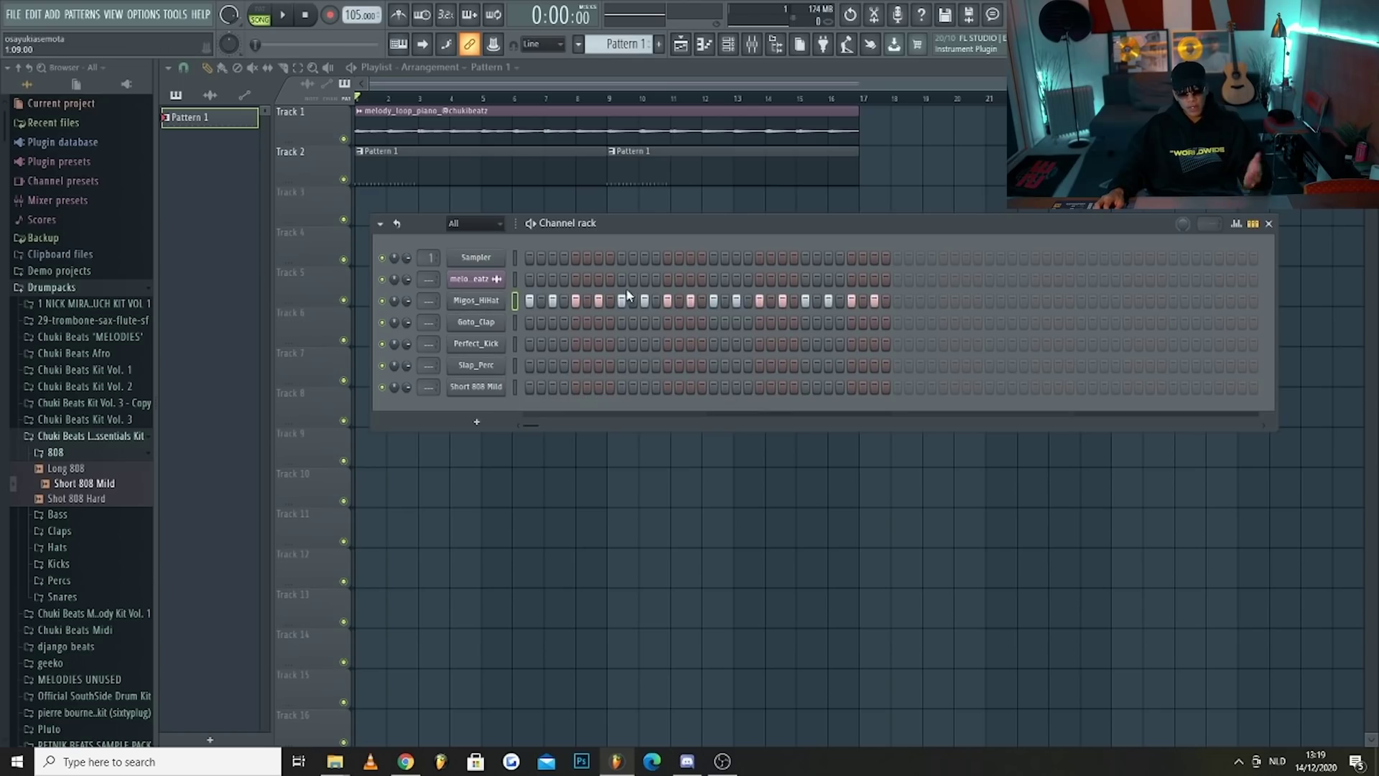
Play the hi-hats with the melody, extend the step pattern to four bars, and fill Migos_HiHat on every second step.
key("space")
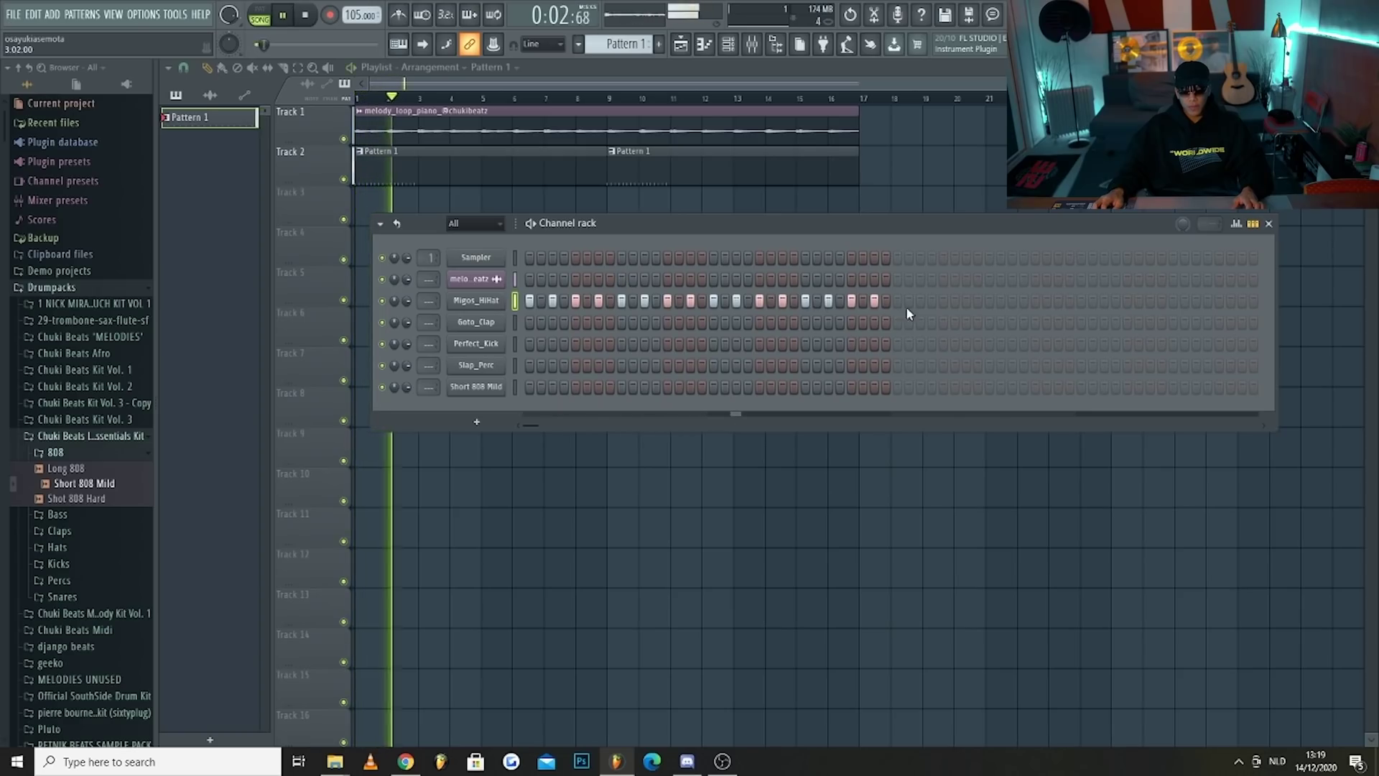
key("space")
left_click(1253, 301)
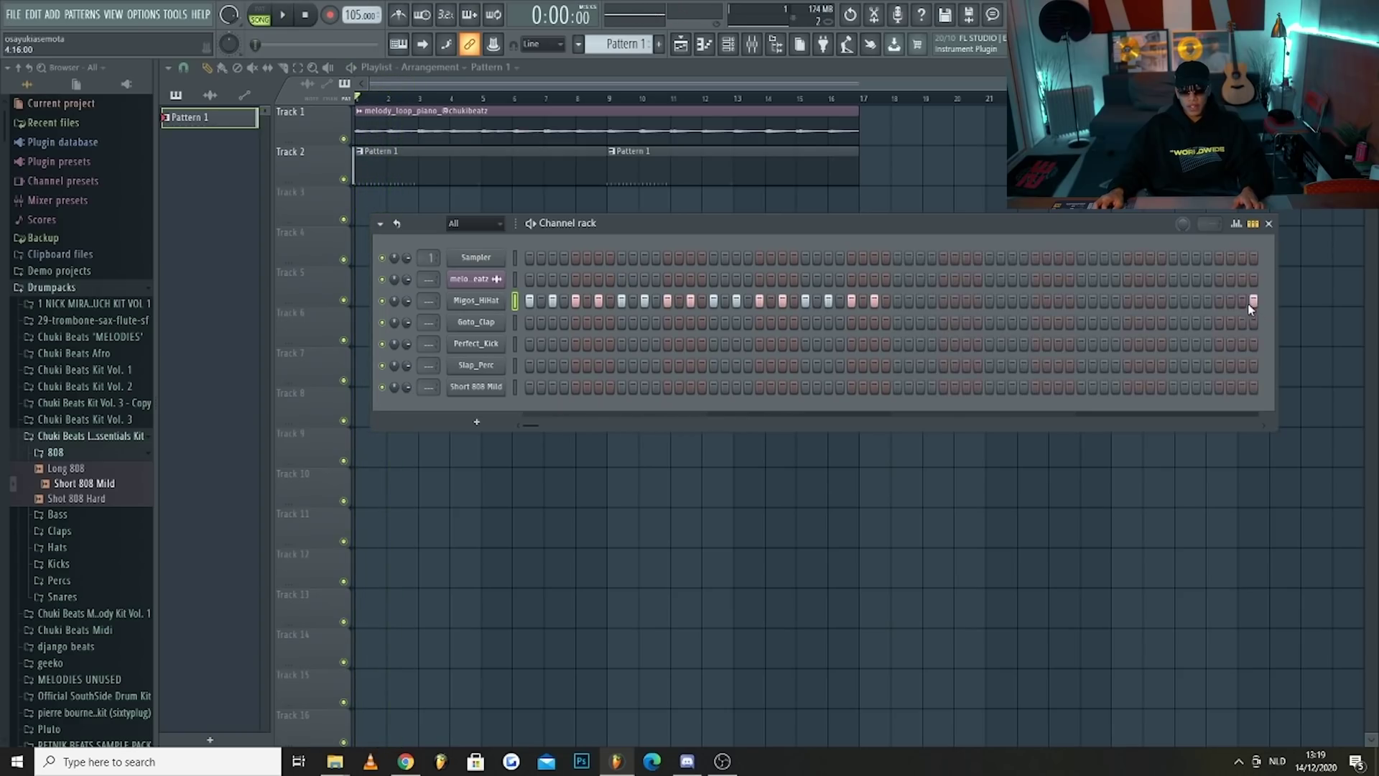
right_click(501, 301)
left_click(704, 348)
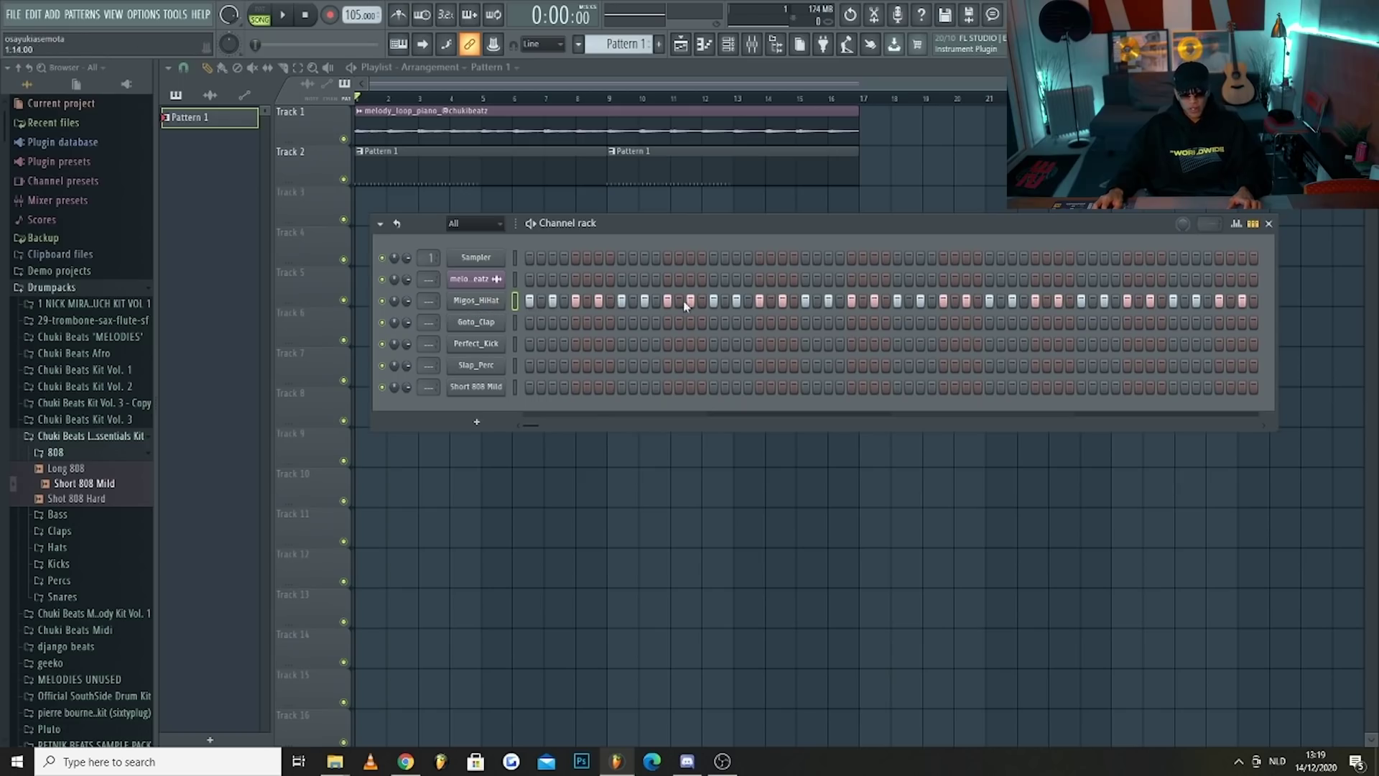
Open the Migos_HiHat notes in the piano roll and set its snap to Bar.
right_click(491, 307)
left_click(526, 302)
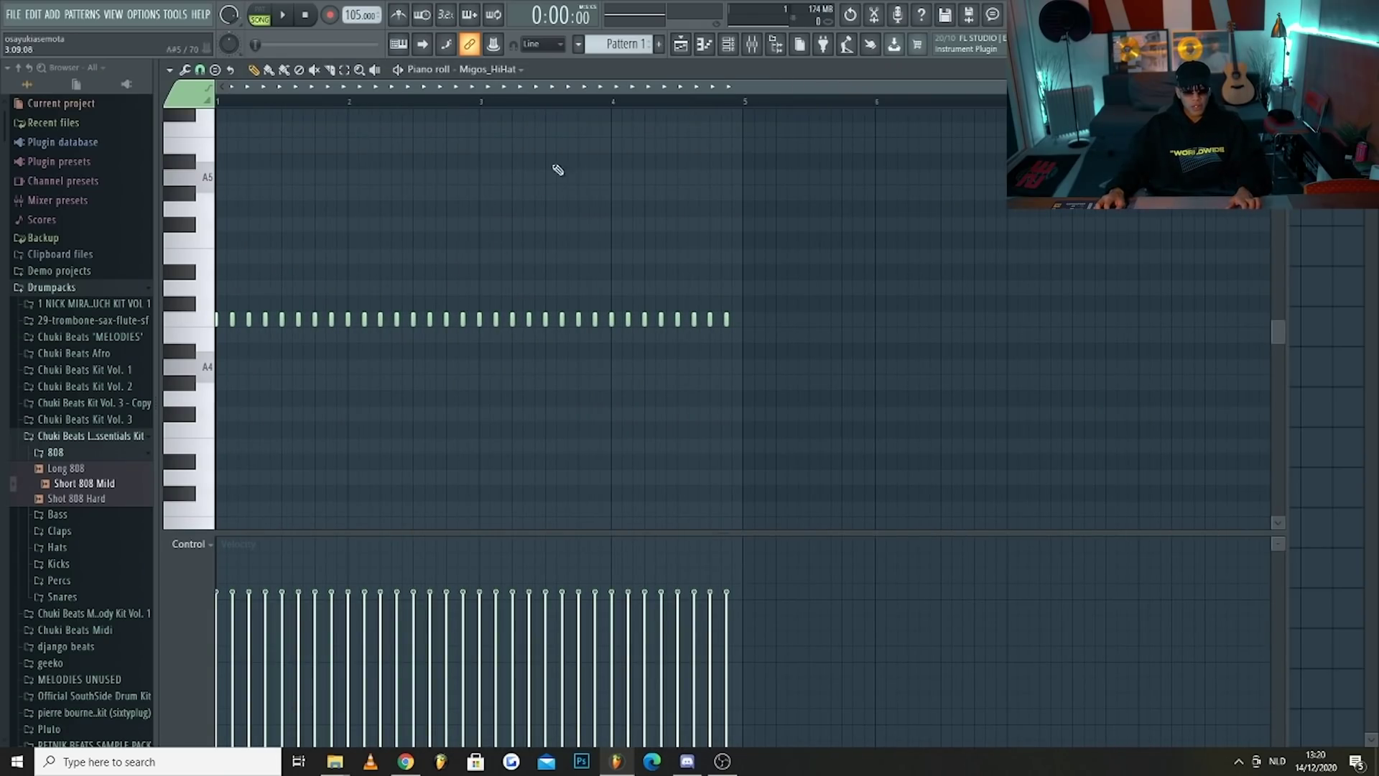
left_click_drag(747, 108, 572, 113)
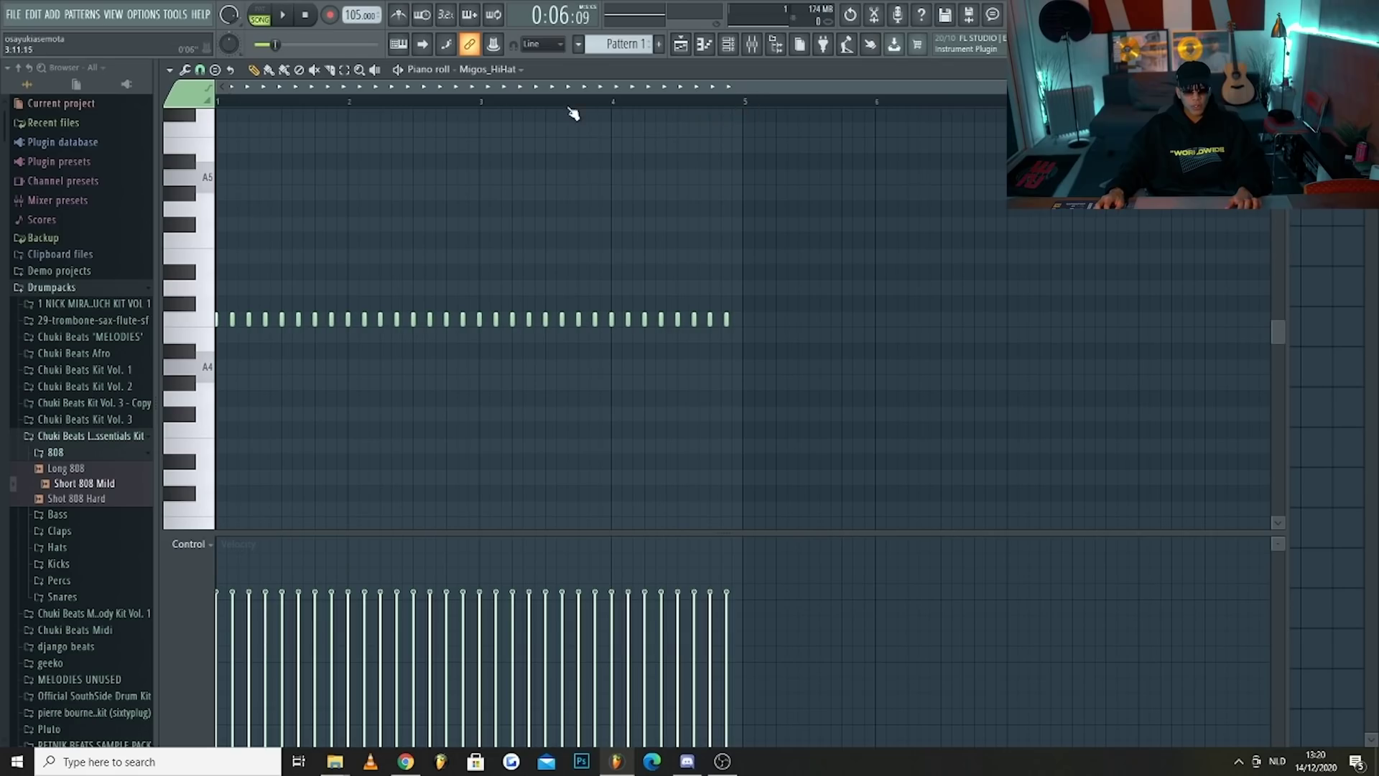
left_click(202, 71)
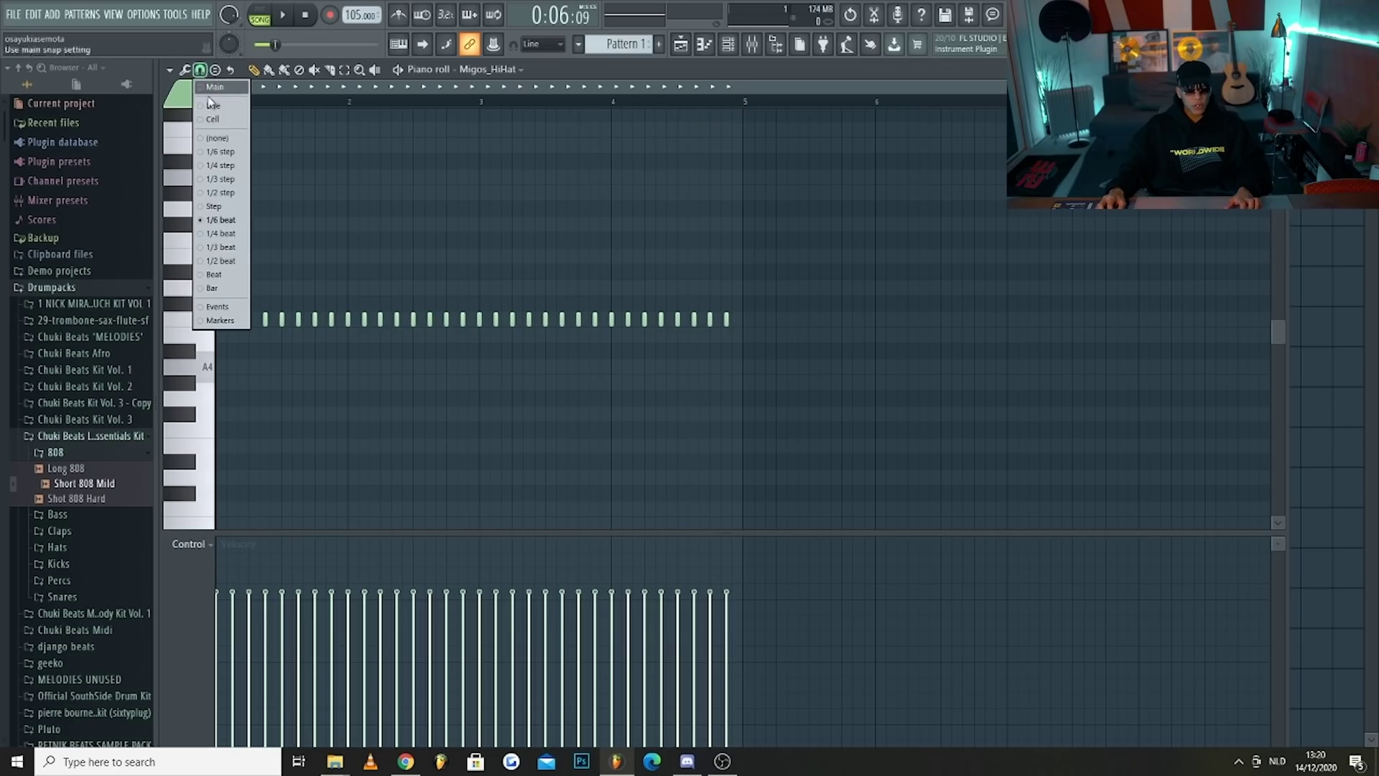
left_click(219, 289)
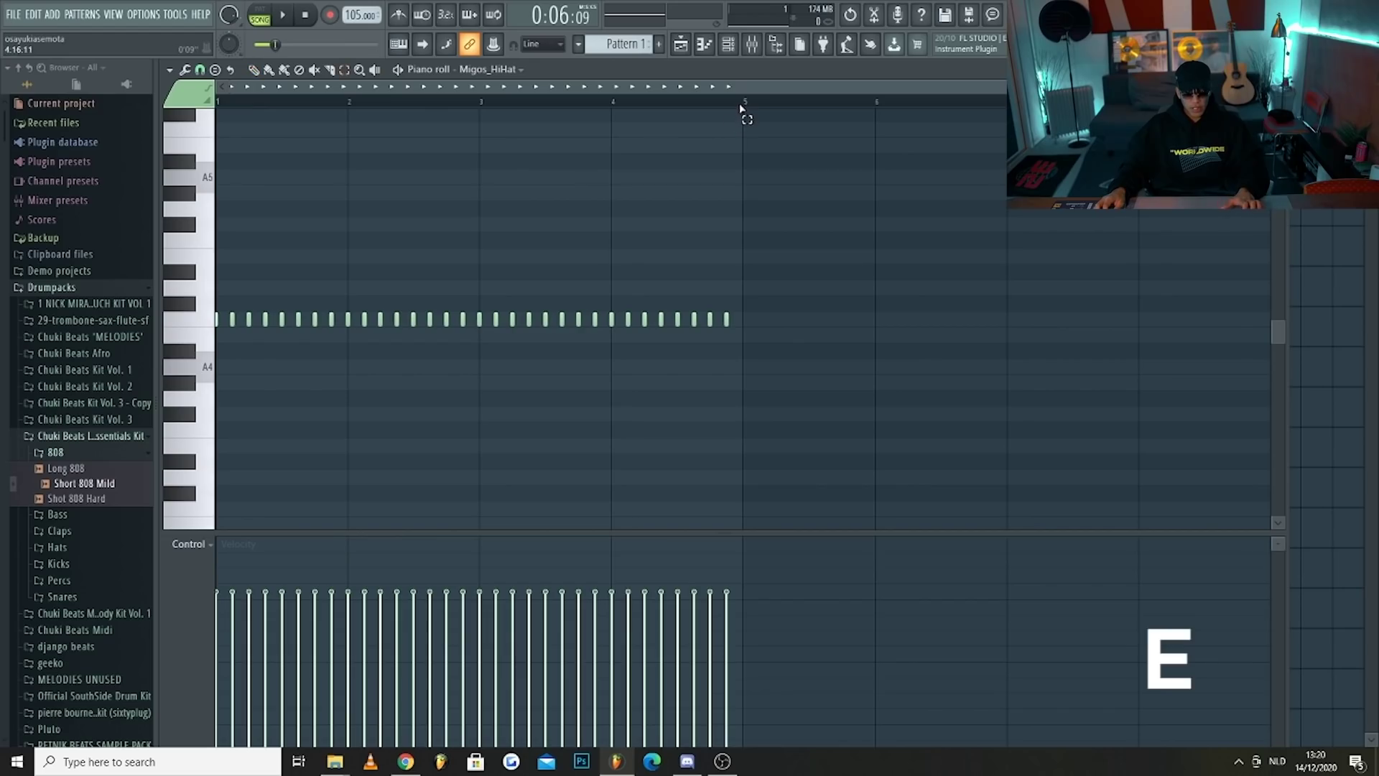
Select the hi-hat notes in bars 1 to 4 and duplicate them into bars 5 to 8.
left_click_drag(743, 105, 235, 112)
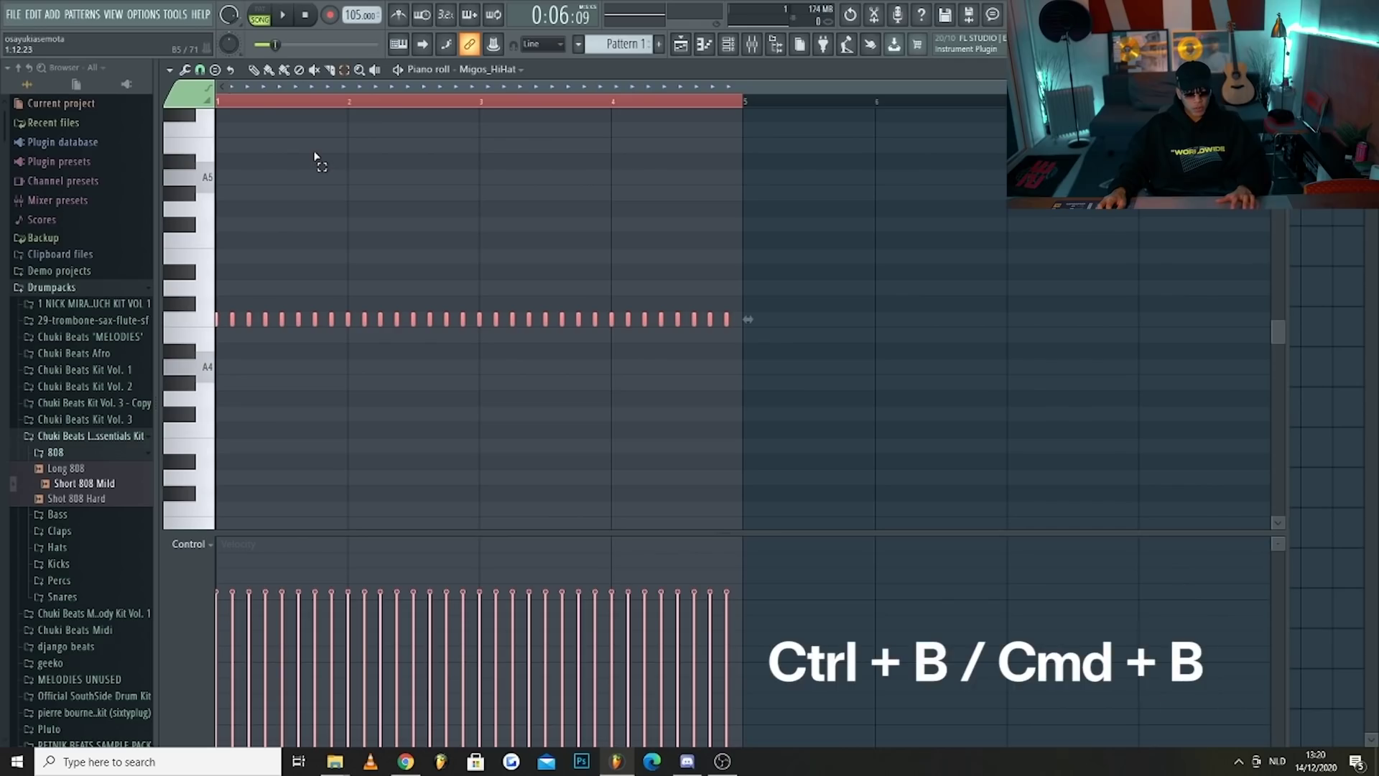
key("ctrl+b")
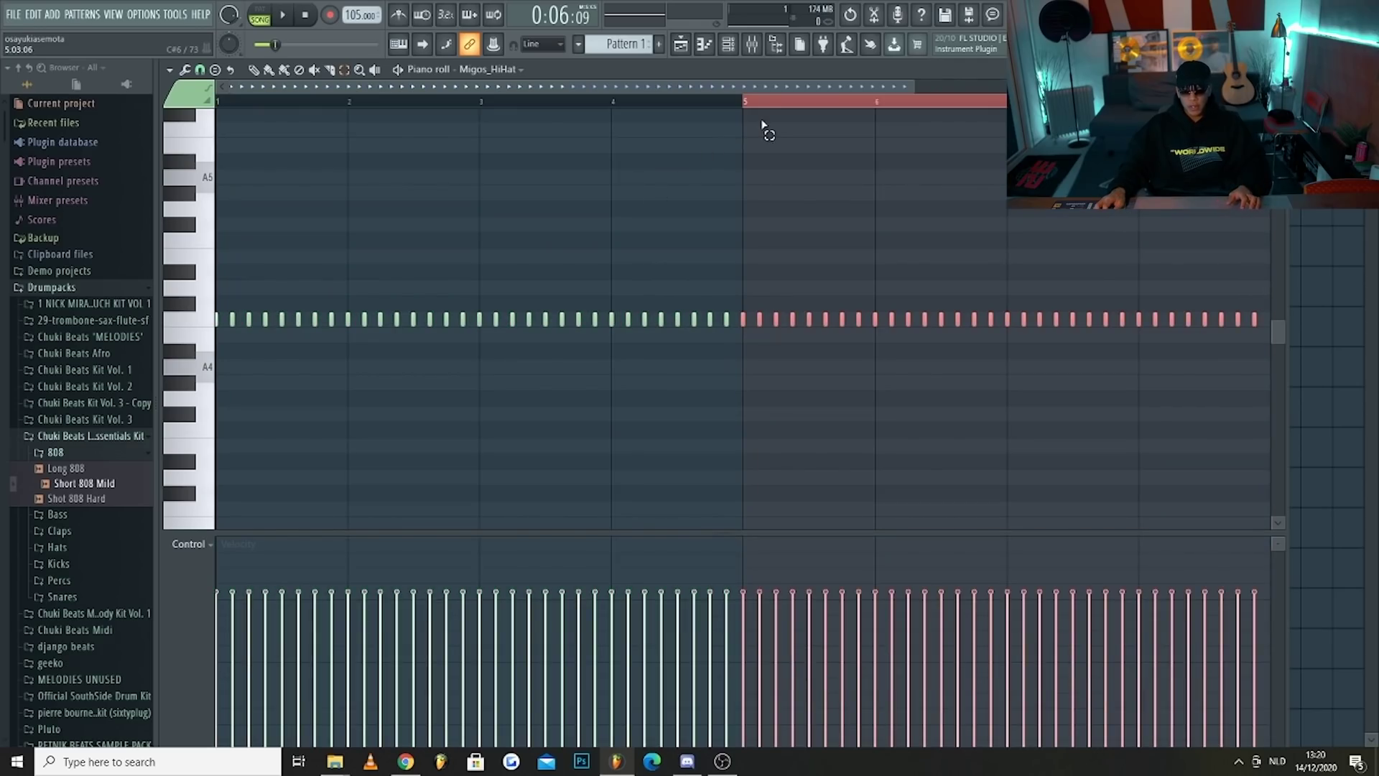
left_click(790, 108)
scroll(747, 108, "down", 2)
Return to the channel rack and place eight Goto_Clap hits, from step 5 onward every eight steps, checking with playback.
left_click(729, 46)
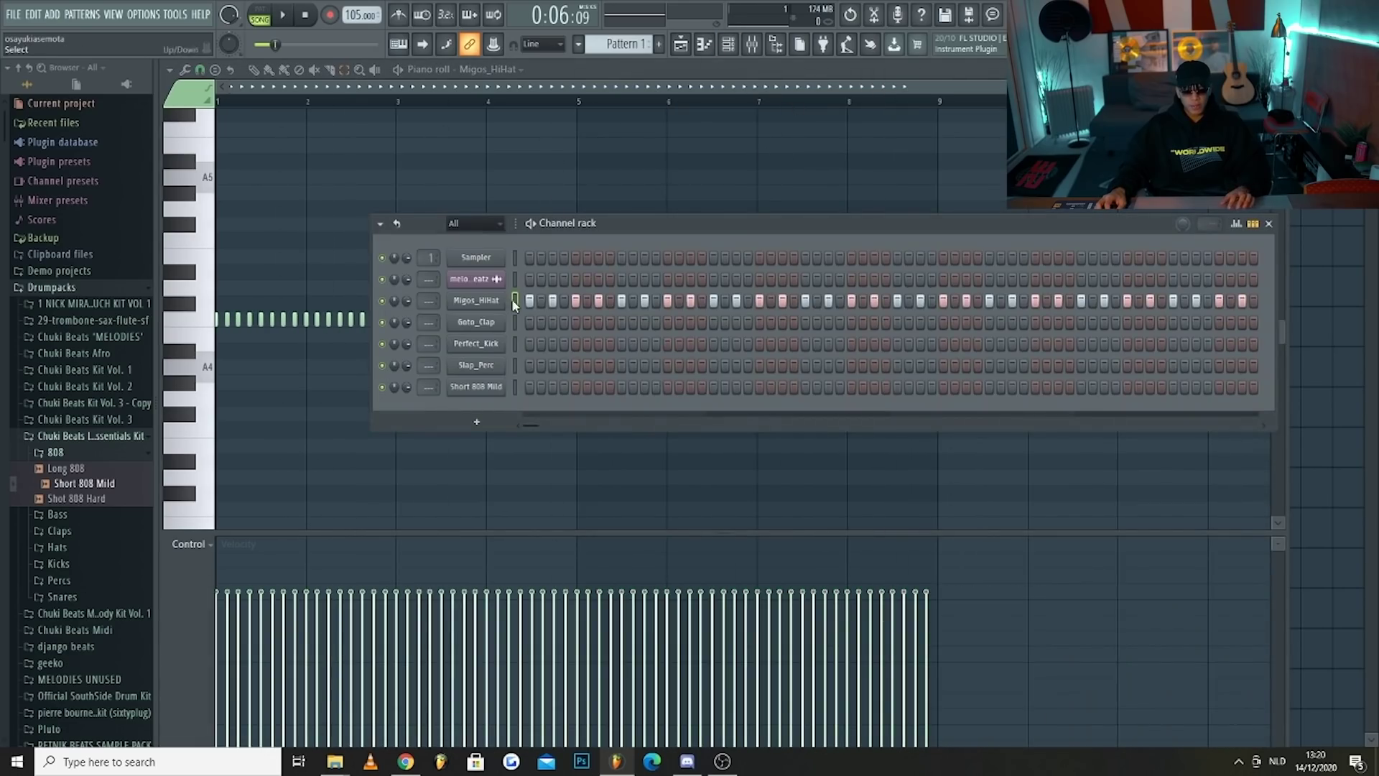
key("space")
left_click(304, 15)
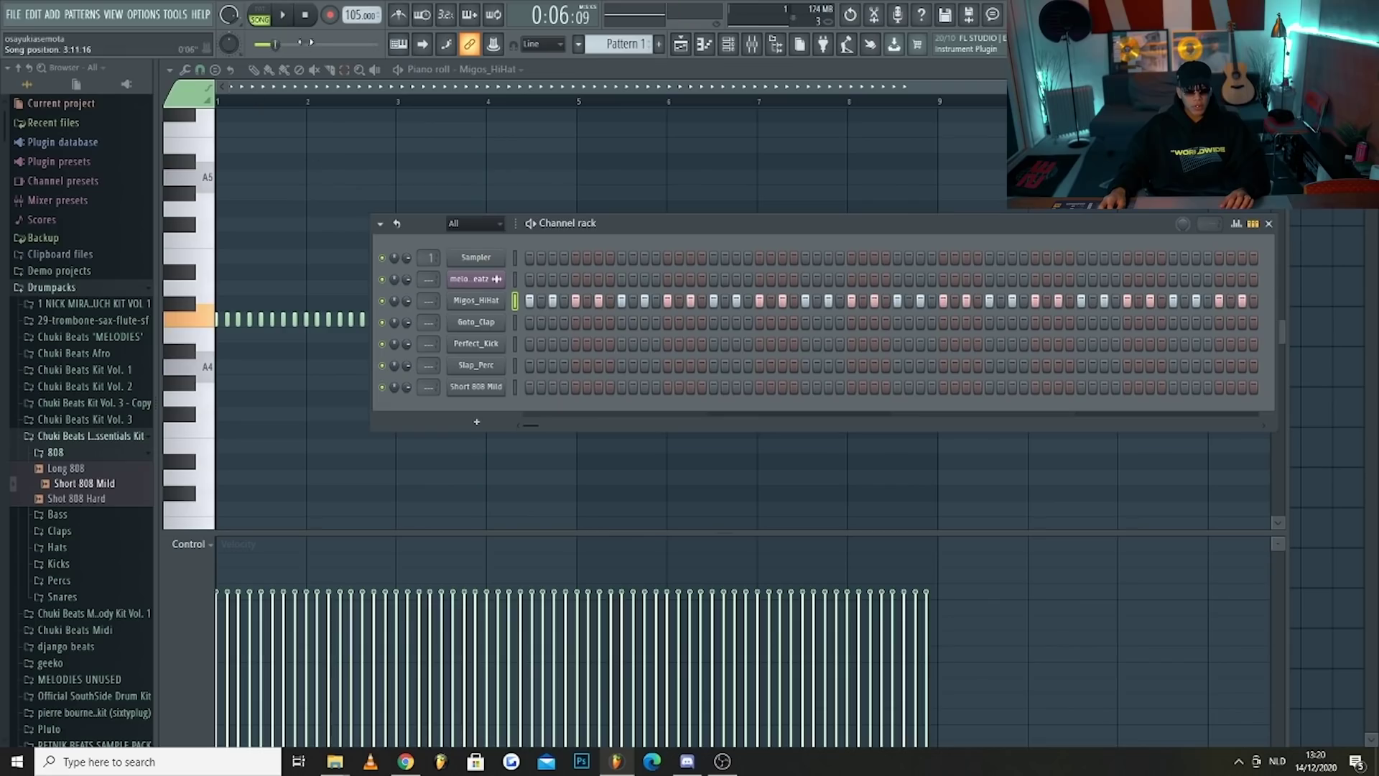
key("space")
left_click(577, 322)
left_click(668, 322)
left_click(760, 322)
left_click(851, 322)
left_click(943, 322)
left_click(1035, 322)
left_click(1127, 322)
left_click(1217, 324)
key("space")
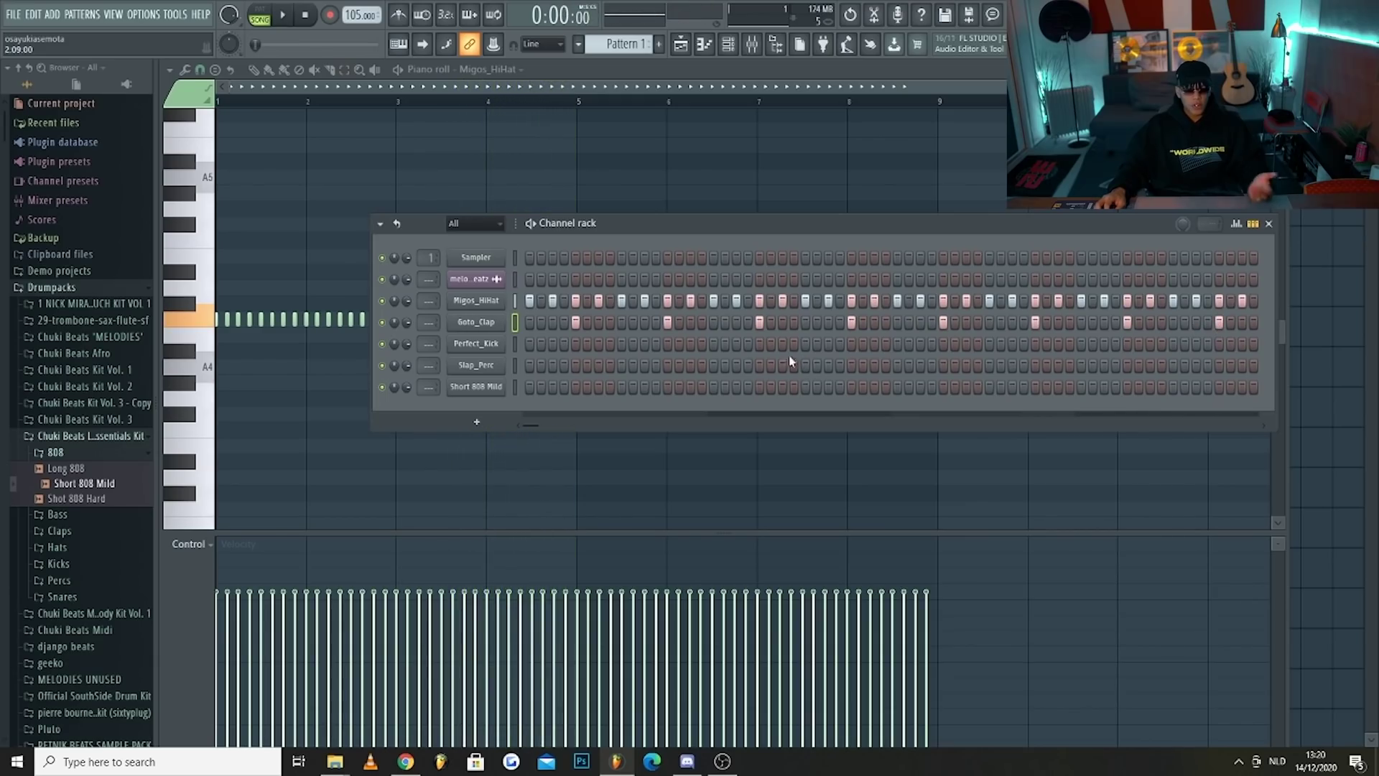
Open the Goto_Clap notes in the piano roll and duplicate the first four bars into bars 5 to 8.
right_click(496, 325)
left_click(532, 323)
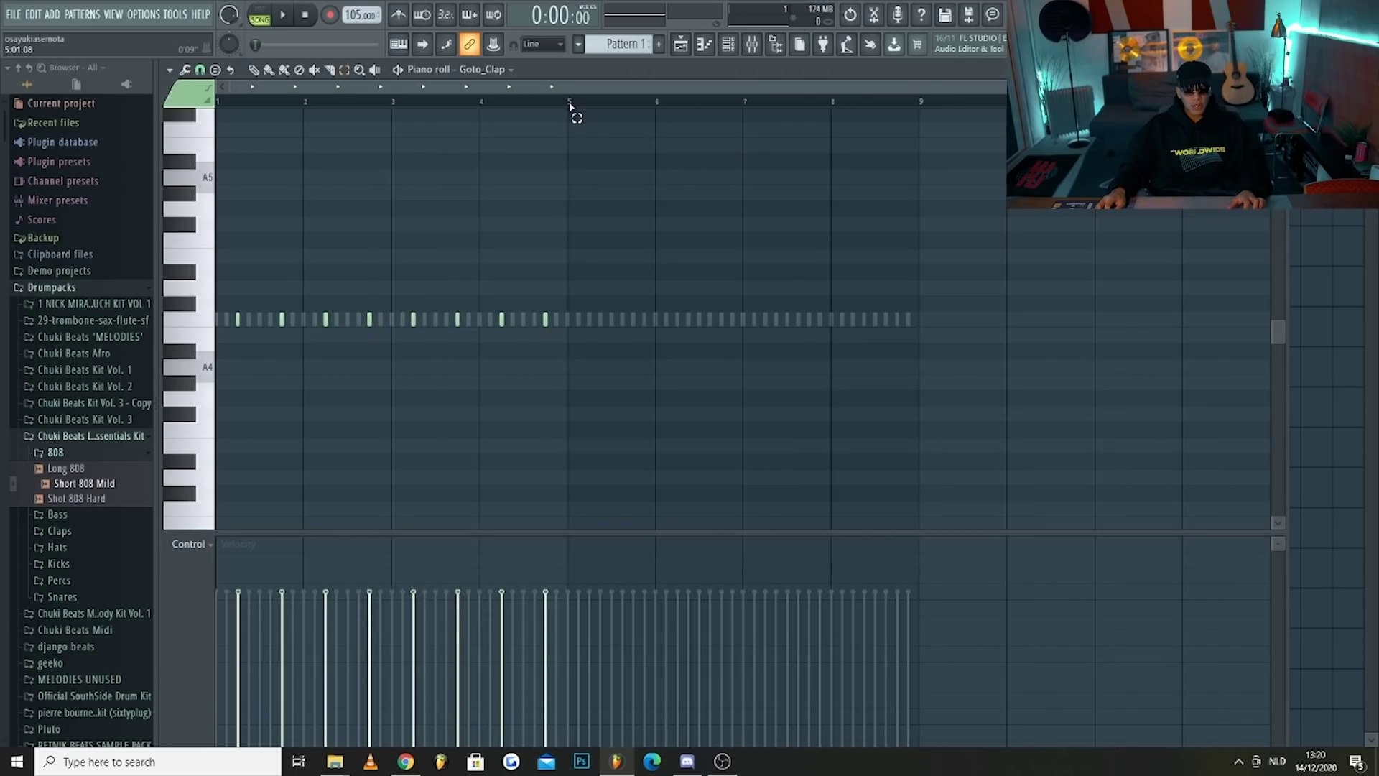
left_click_drag(535, 108, 238, 122)
key("ctrl+b")
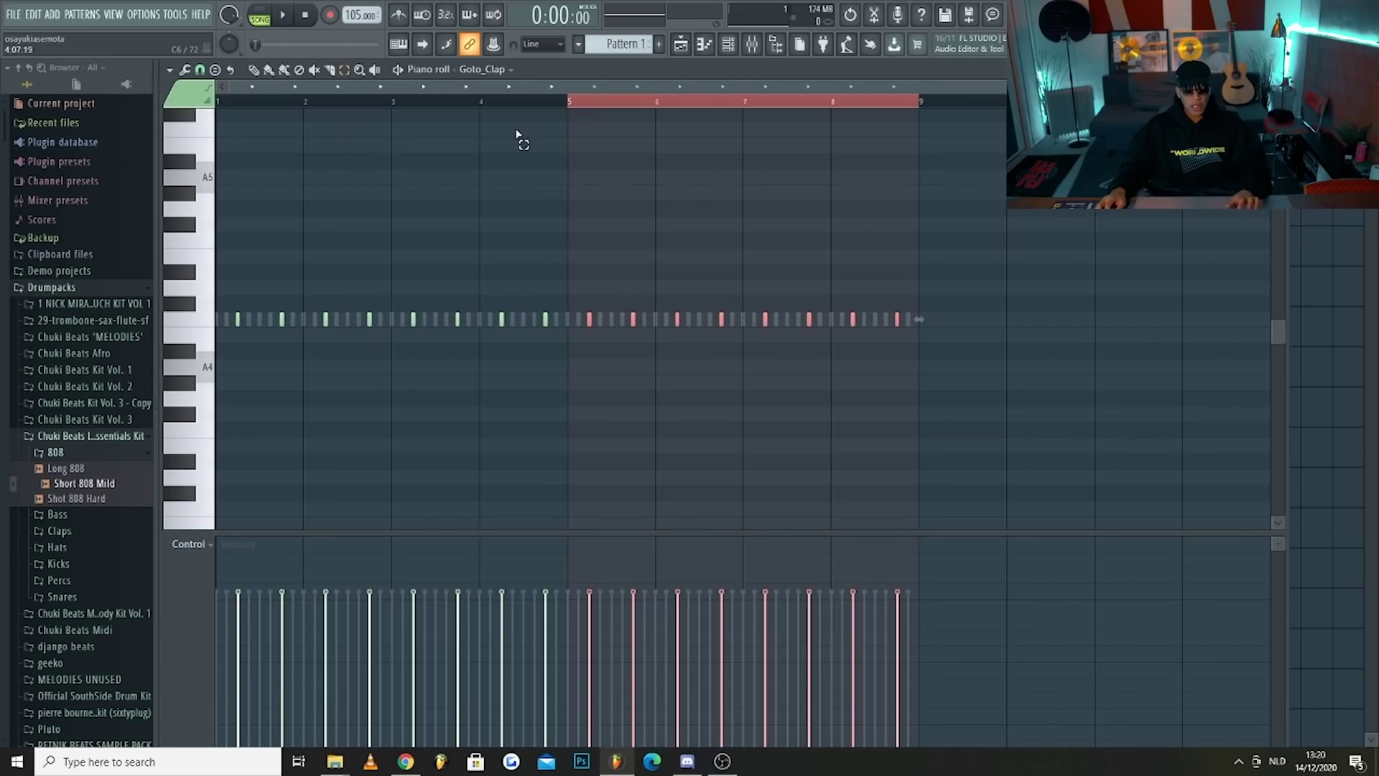
left_click(568, 109)
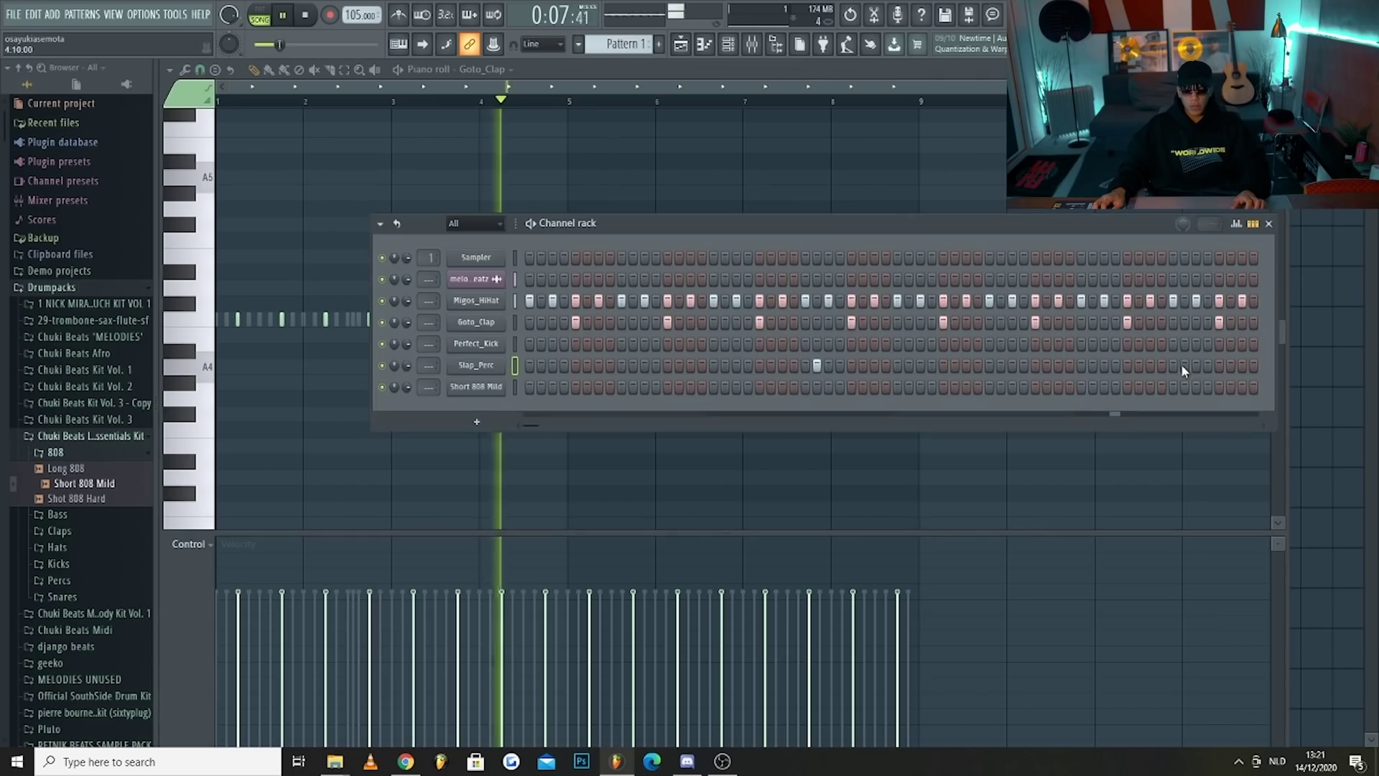
During playback, set Slap_Perc hits on steps 24, 56 and 58 and remove the hit on step 26.
left_click(1184, 365)
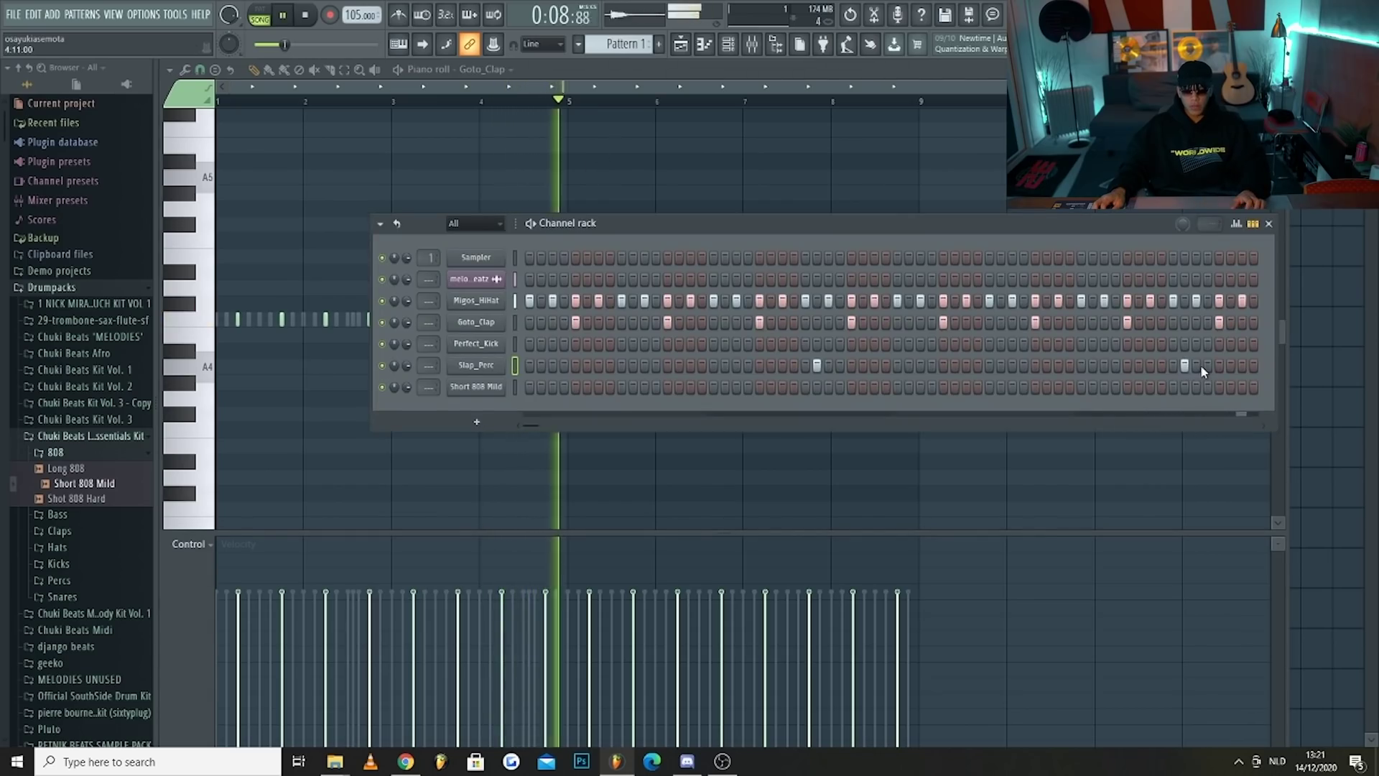
left_click(794, 365)
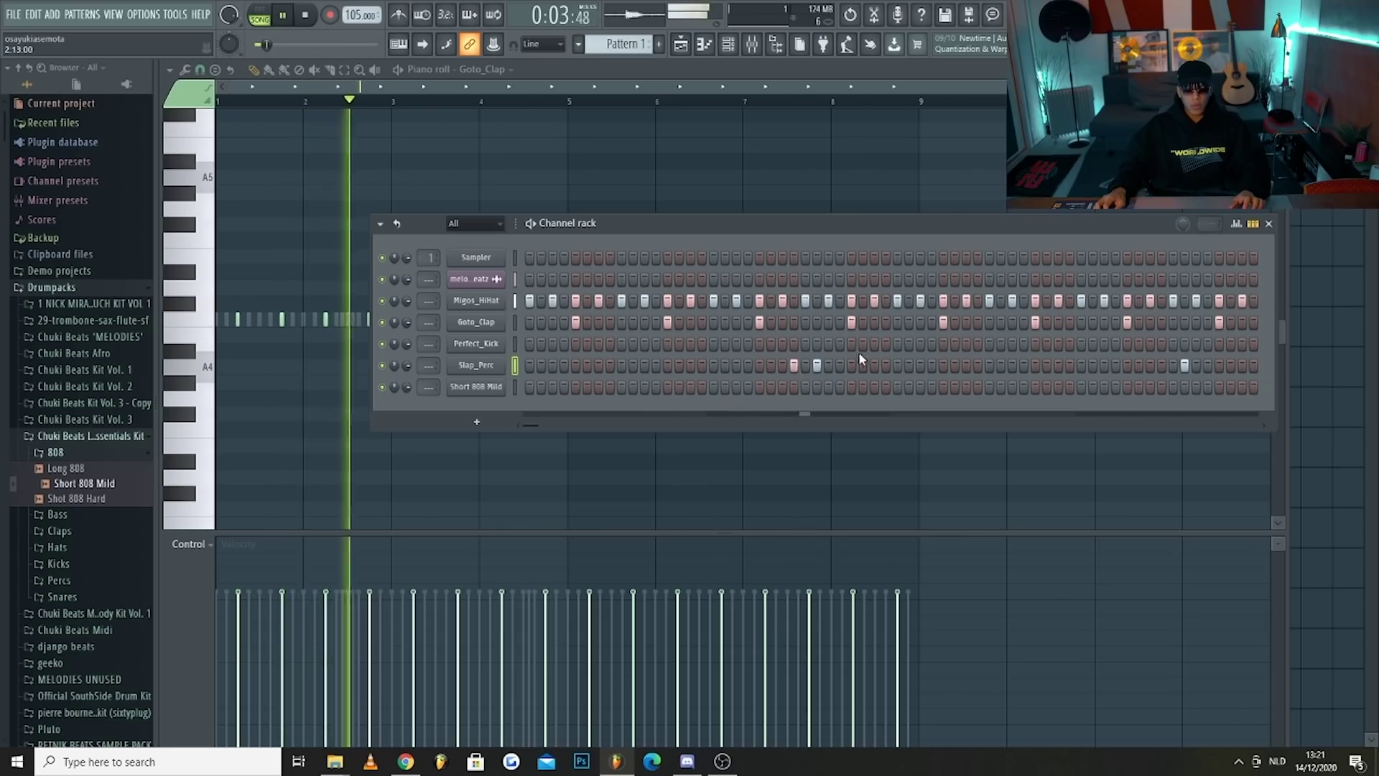
left_click(816, 365)
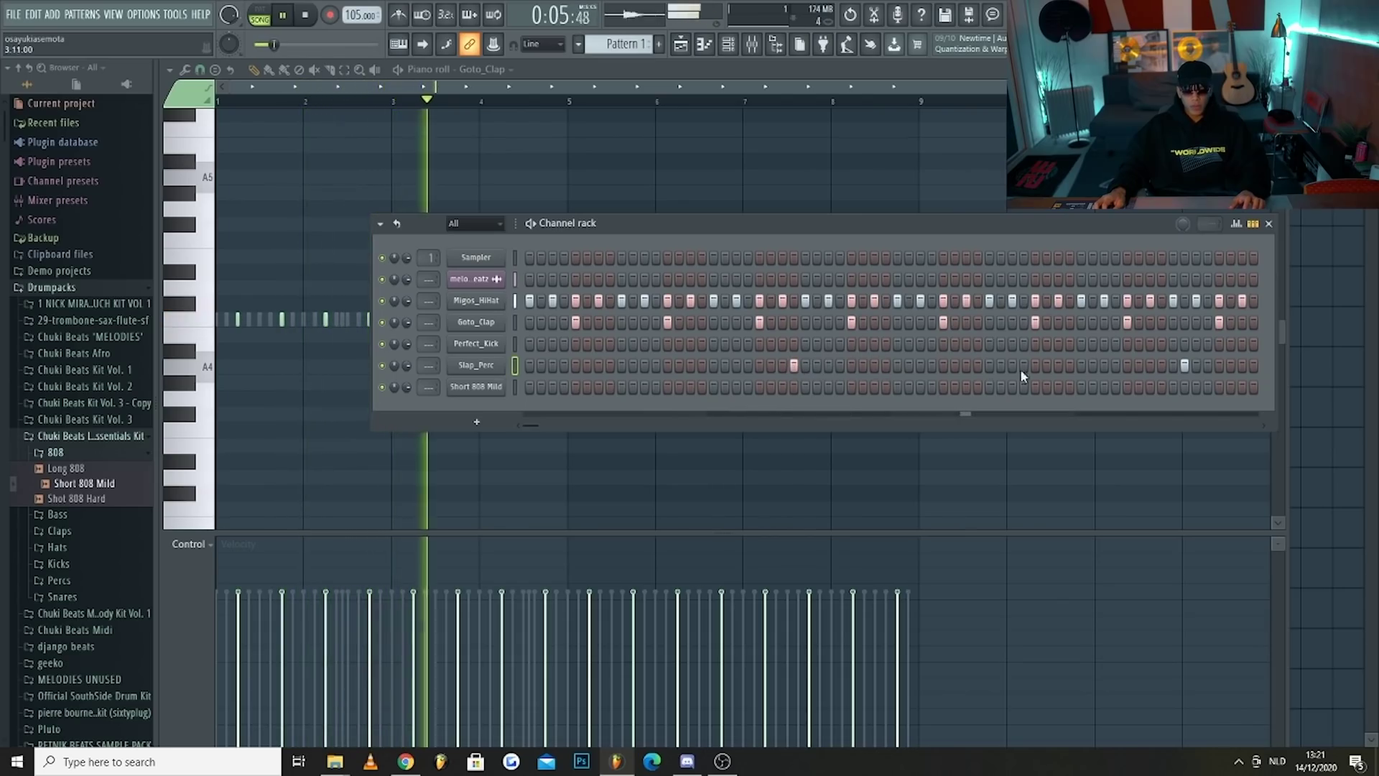
left_click(1161, 367)
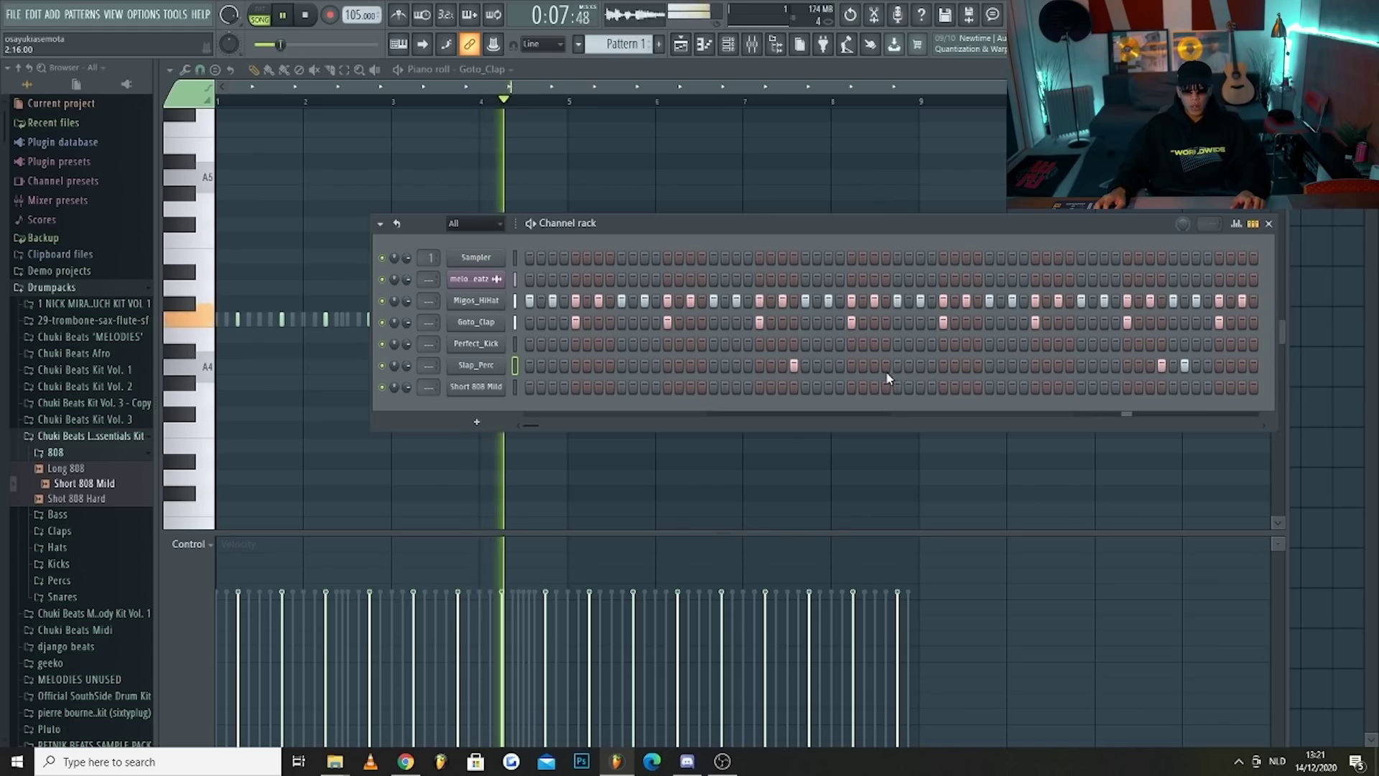
key("space")
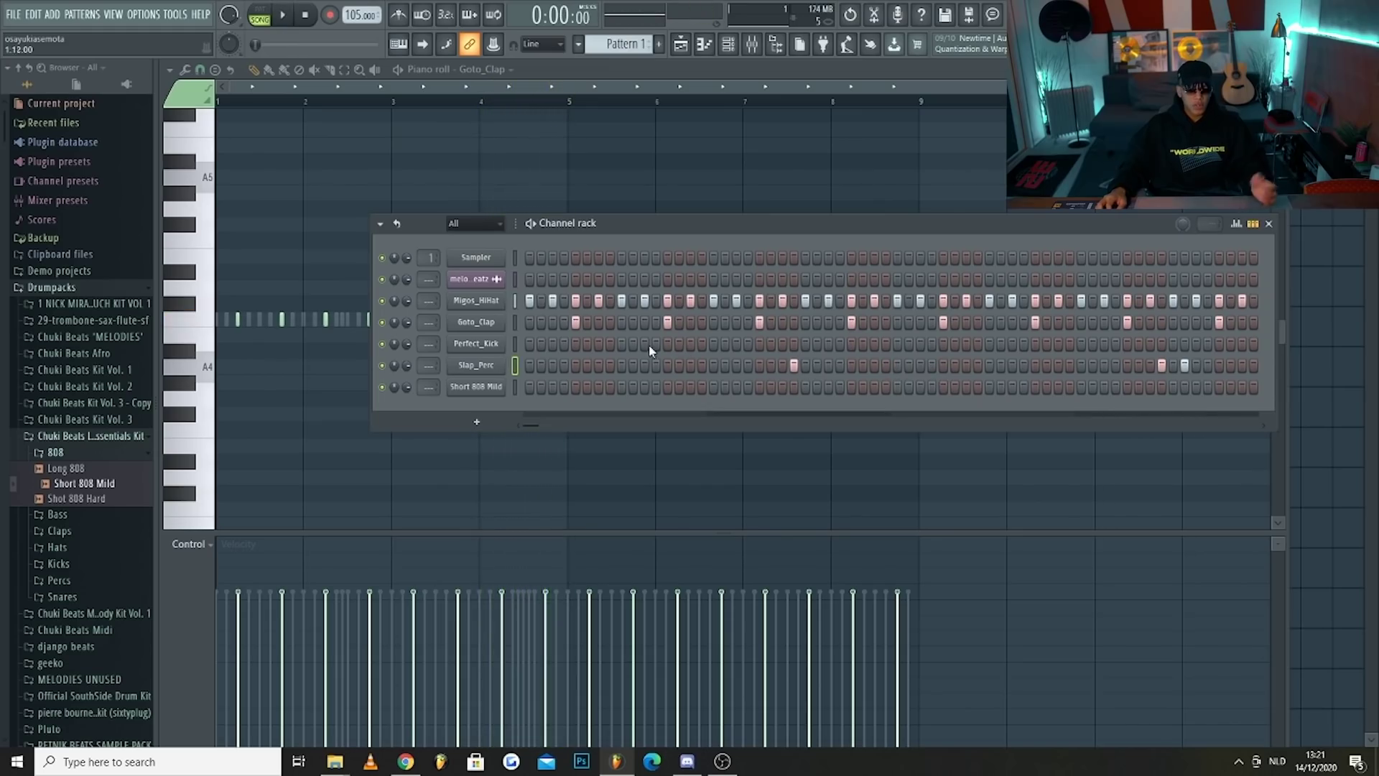
Open the Slap_Perc notes in the piano roll and duplicate the first four bars into bars 5 to 8.
key("F7")
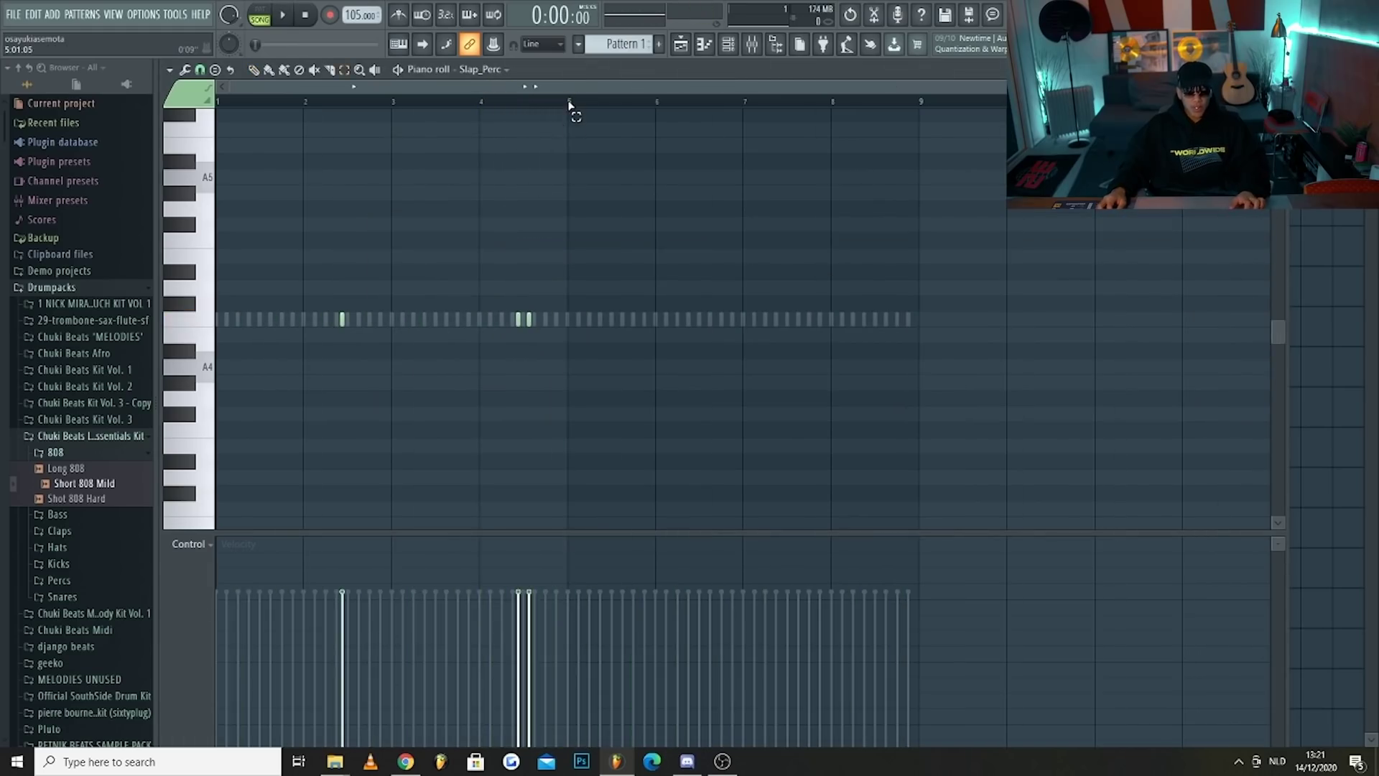
left_click_drag(568, 105, 218, 105)
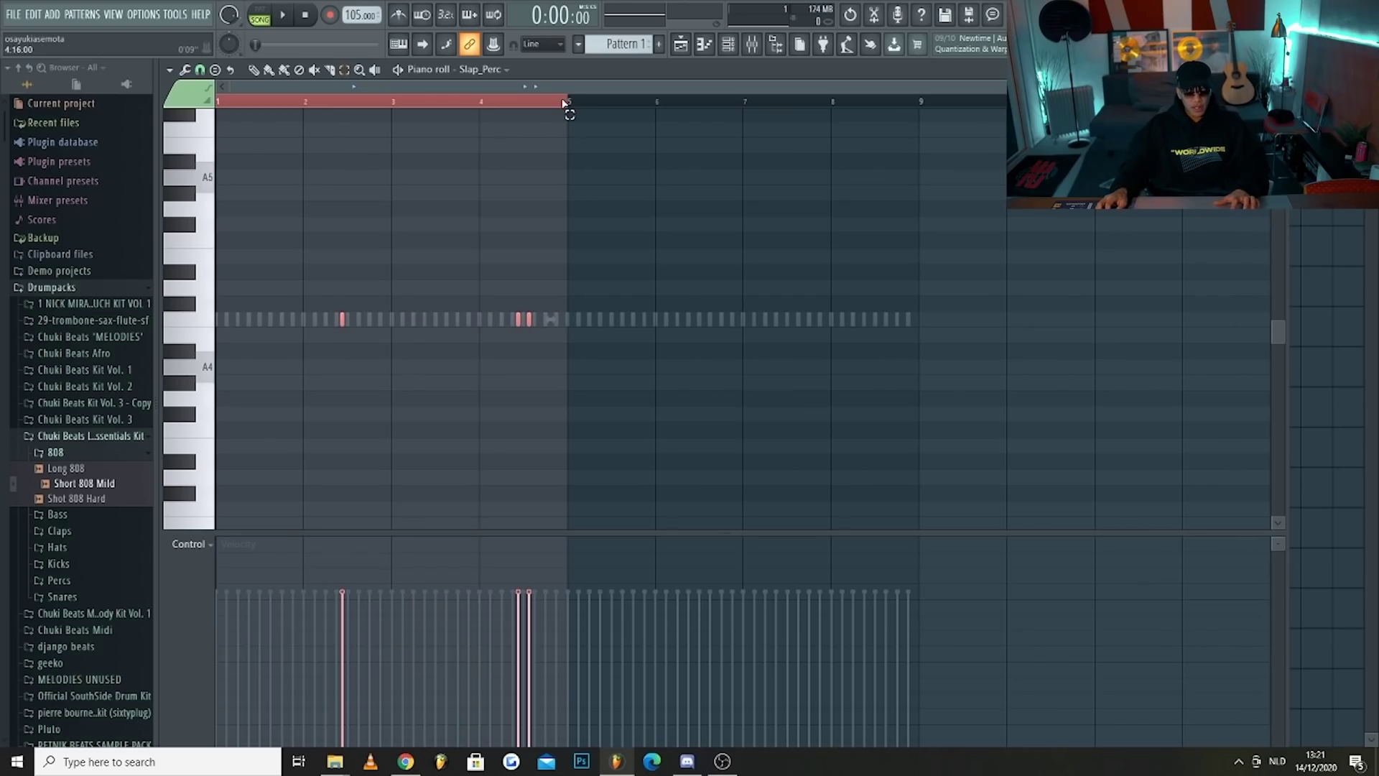
key("ctrl+b")
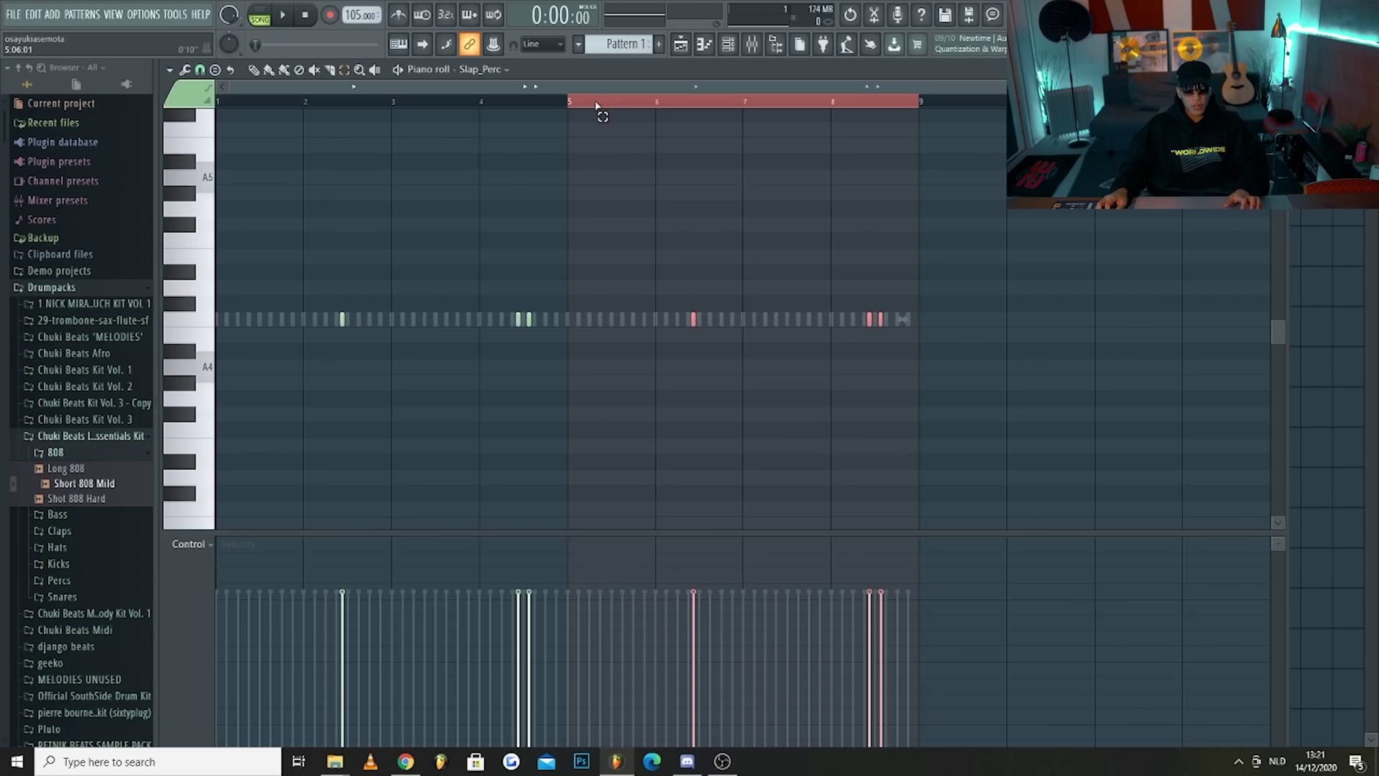
Deselect the notes, return to the channel rack and enable Cut itself on the Short 808 Mild channel.
left_click(596, 106)
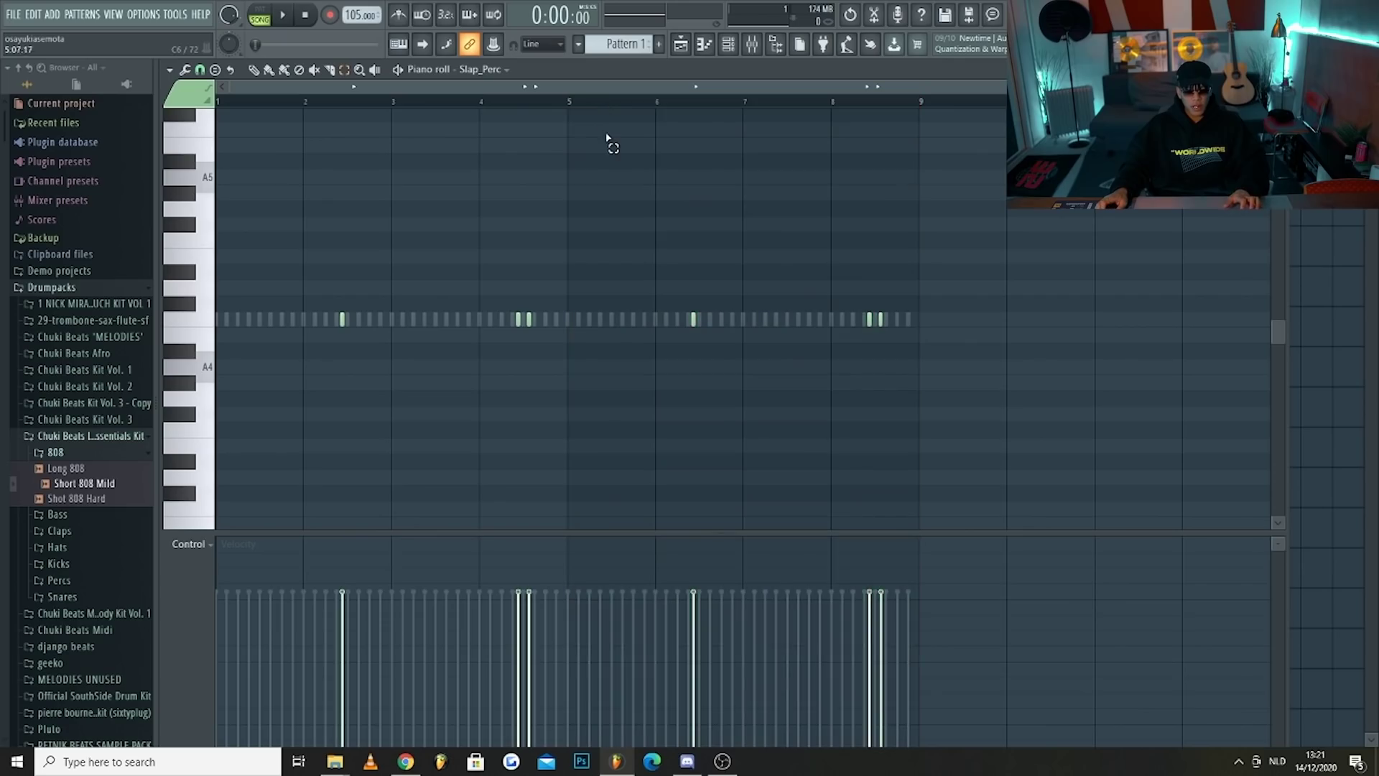
left_click(727, 45)
key("F7")
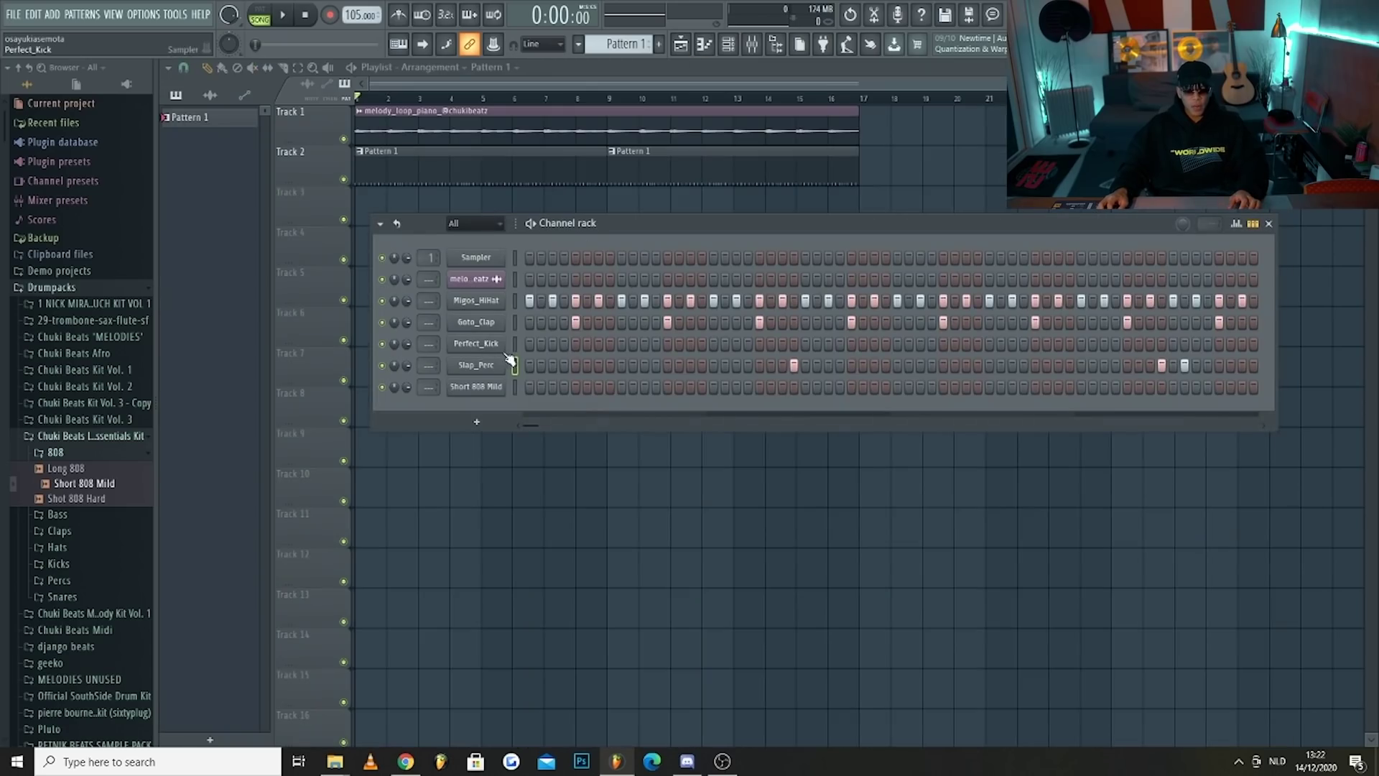
right_click(495, 393)
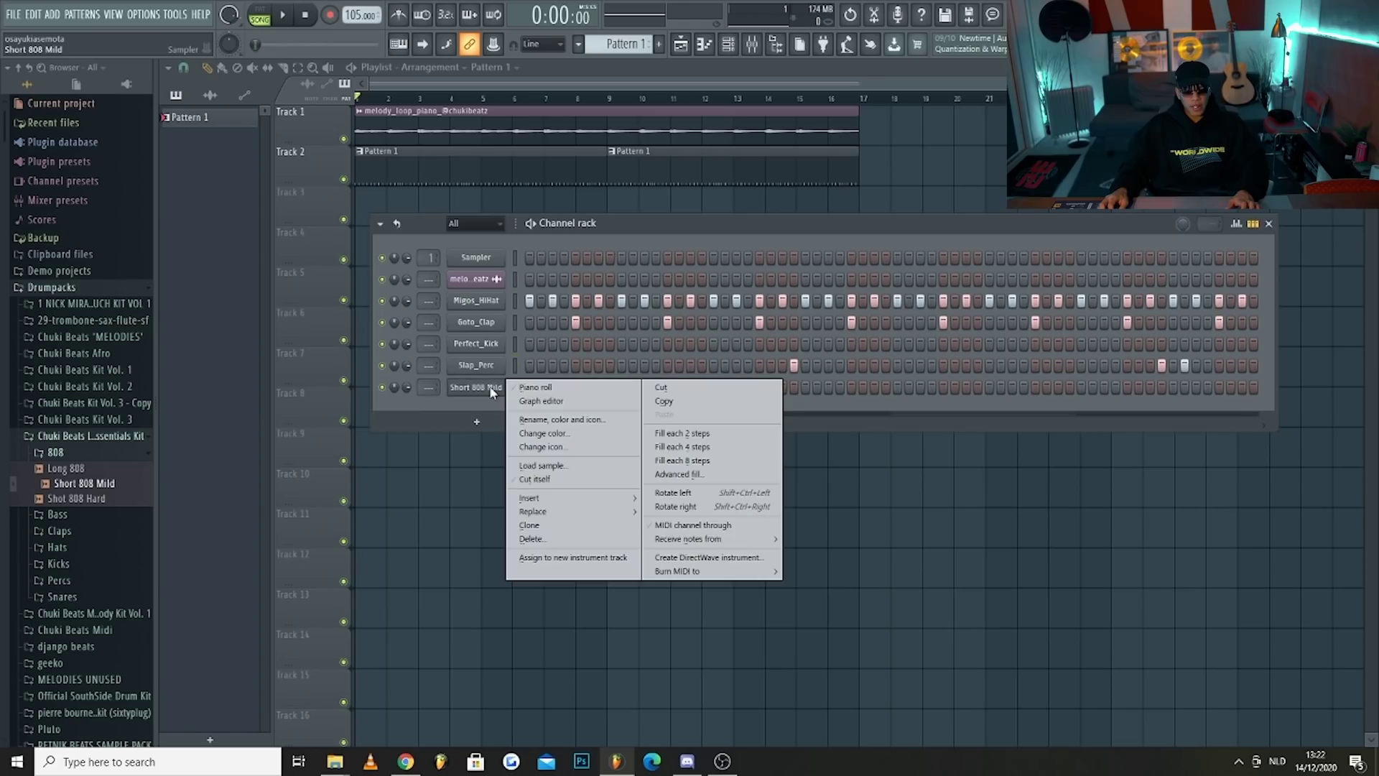
left_click(532, 479)
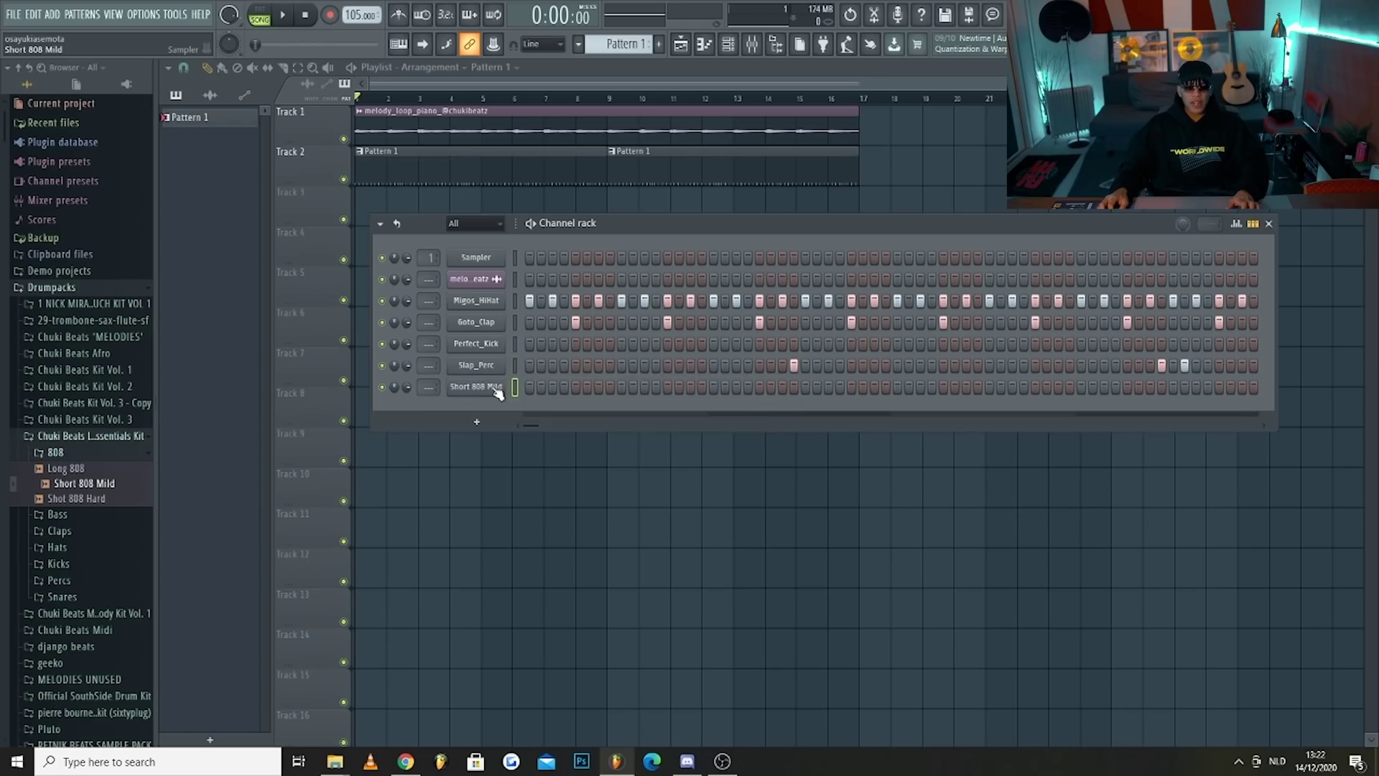
right_click(494, 391)
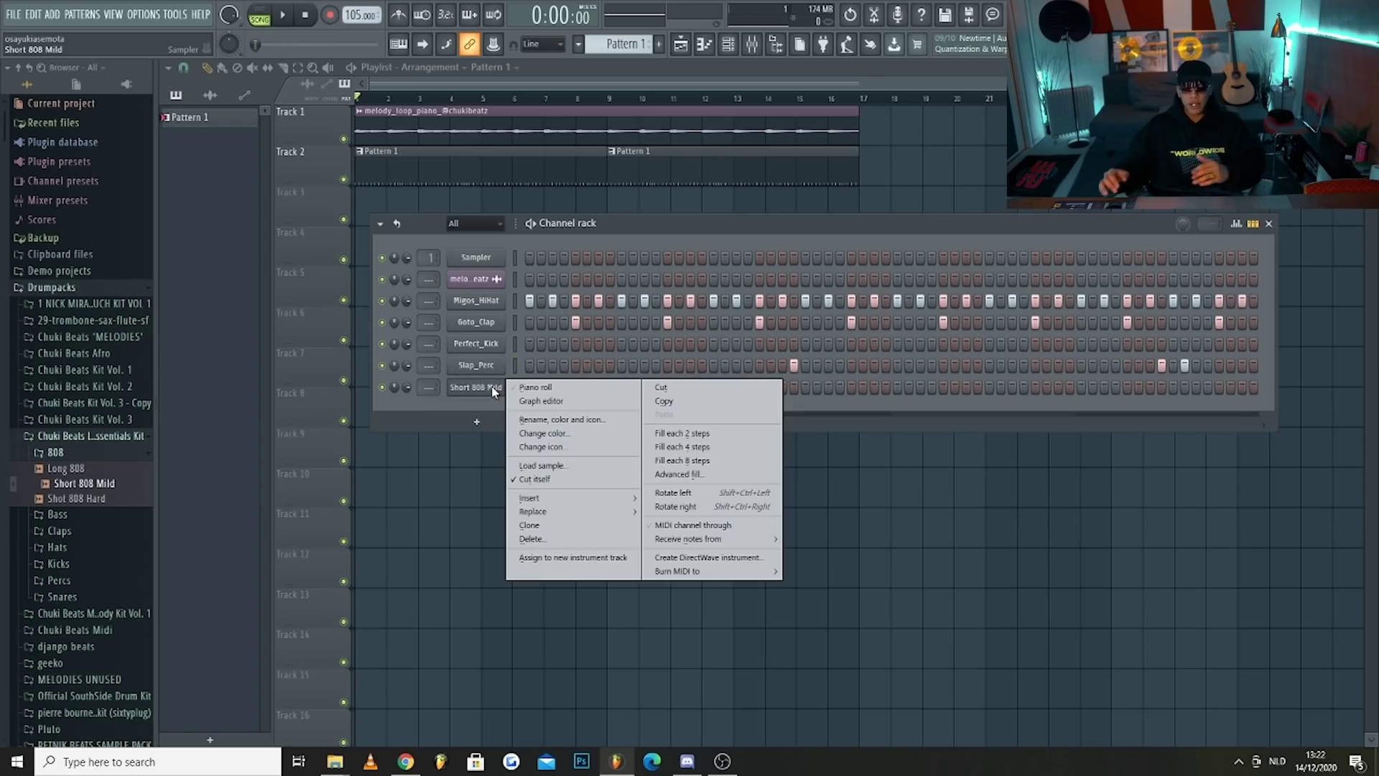
left_click(507, 390)
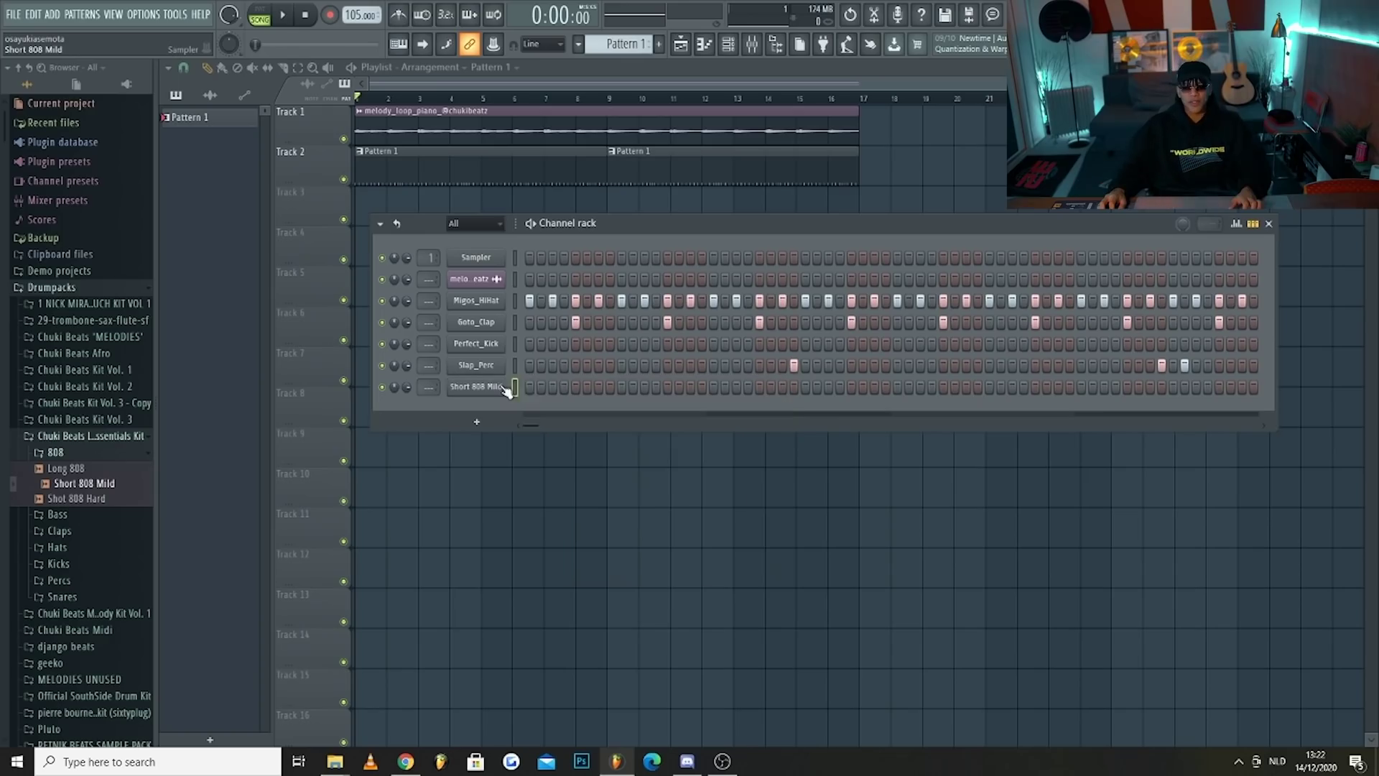
key("space")
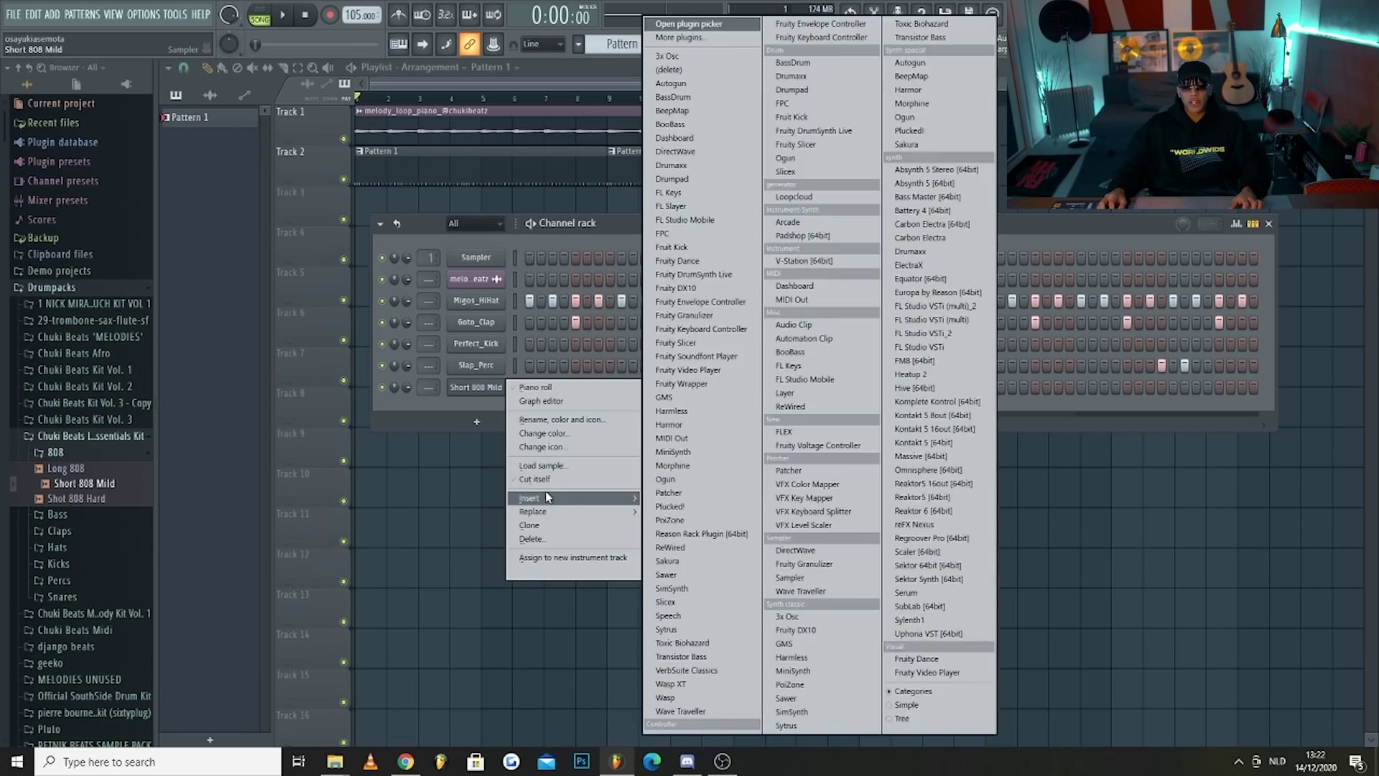
key("Escape")
Open the Short 808 Mild piano roll, set its snap to 1/2 beat and place a D5 note at the start of bar 1.
key("space")
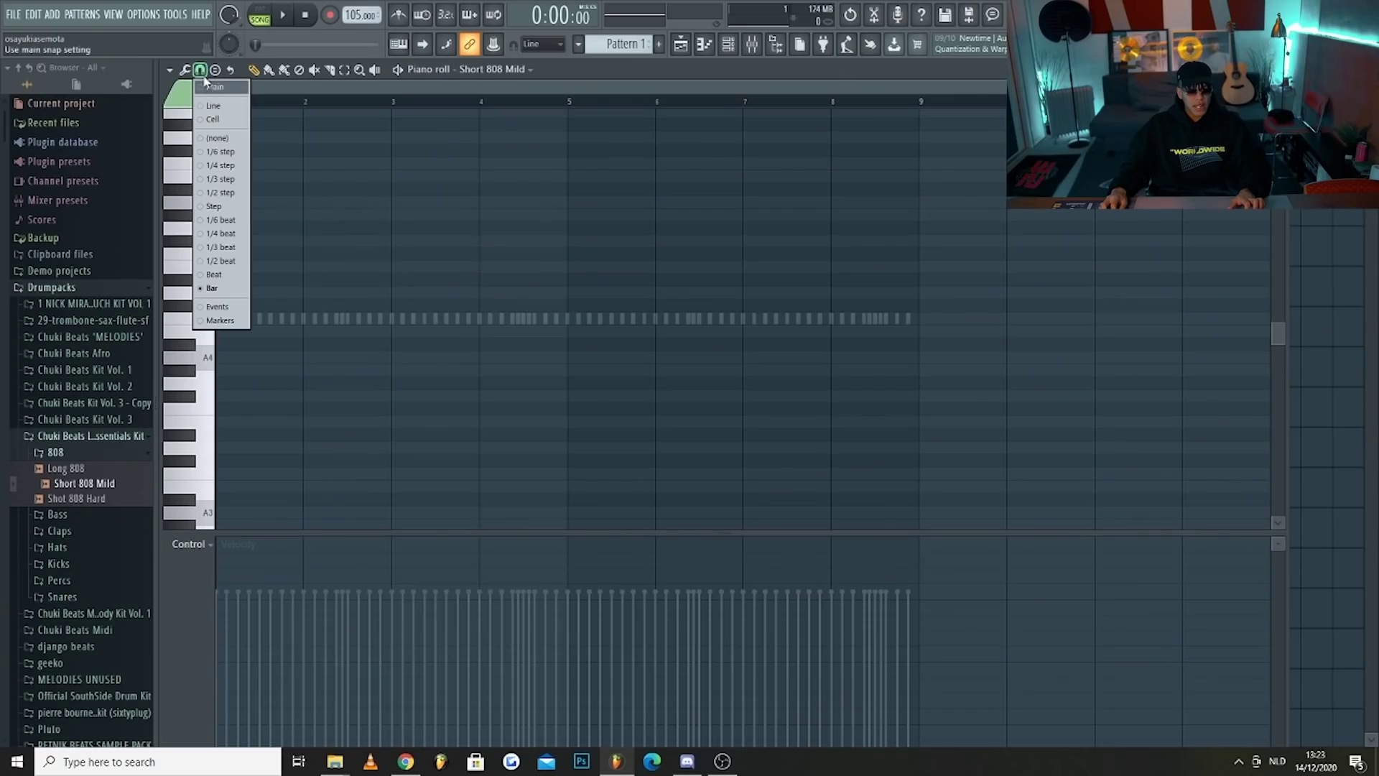
left_click(205, 84)
left_click(200, 70)
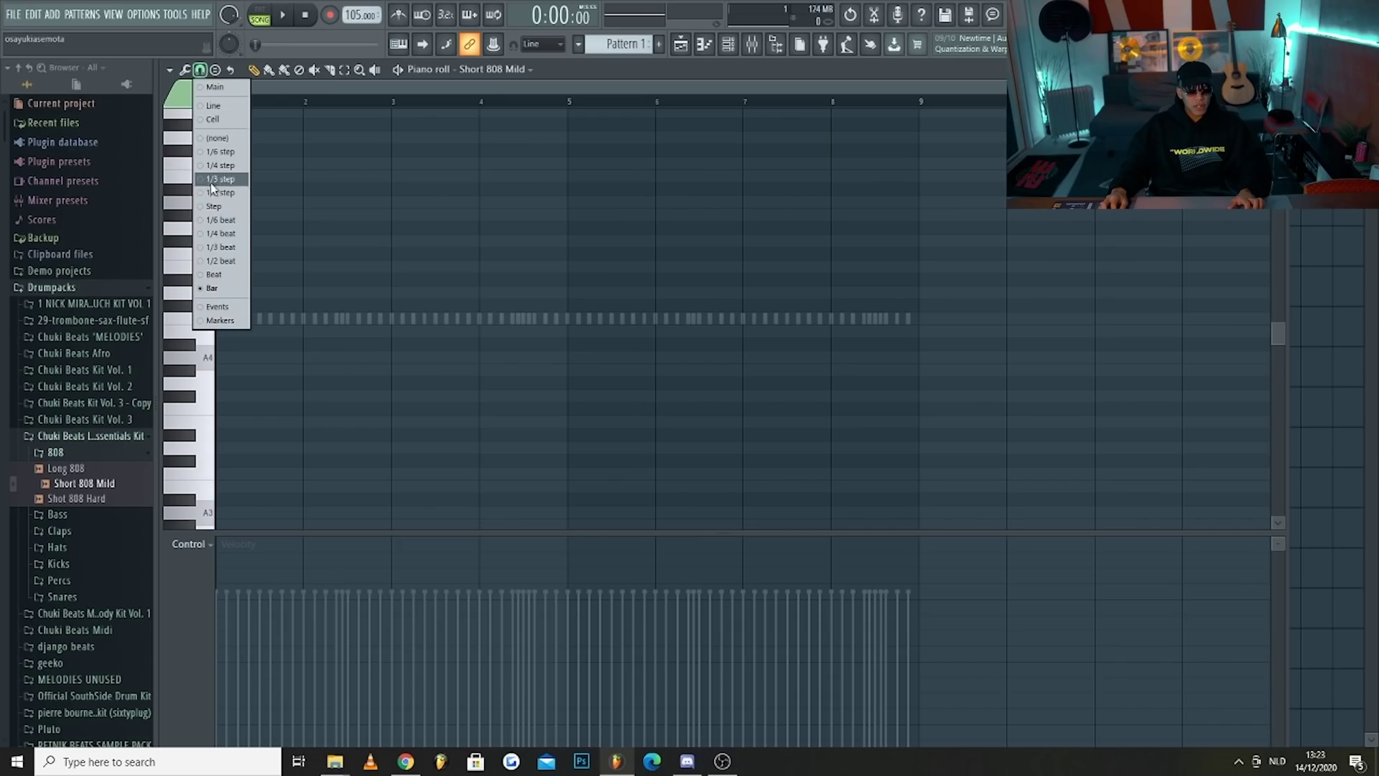
left_click(225, 263)
scroll(186, 338, "up", 5)
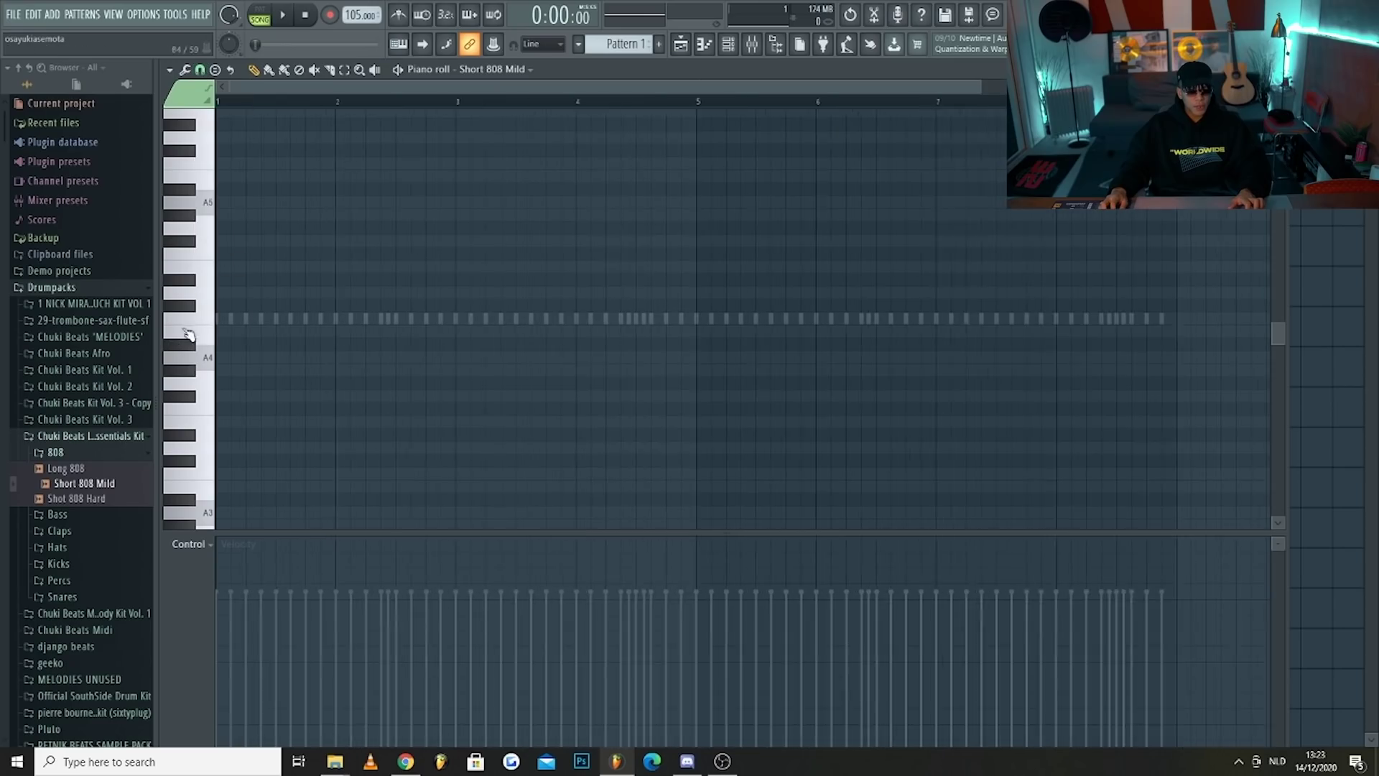
left_click(248, 280)
mouse_move(232, 294)
left_mouse_down()
mouse_move(215, 311)
mouse_move(215, 292)
left_mouse_up()
Play back the first 808 note and raise it to full level with Note velocity as the target control.
key("space")
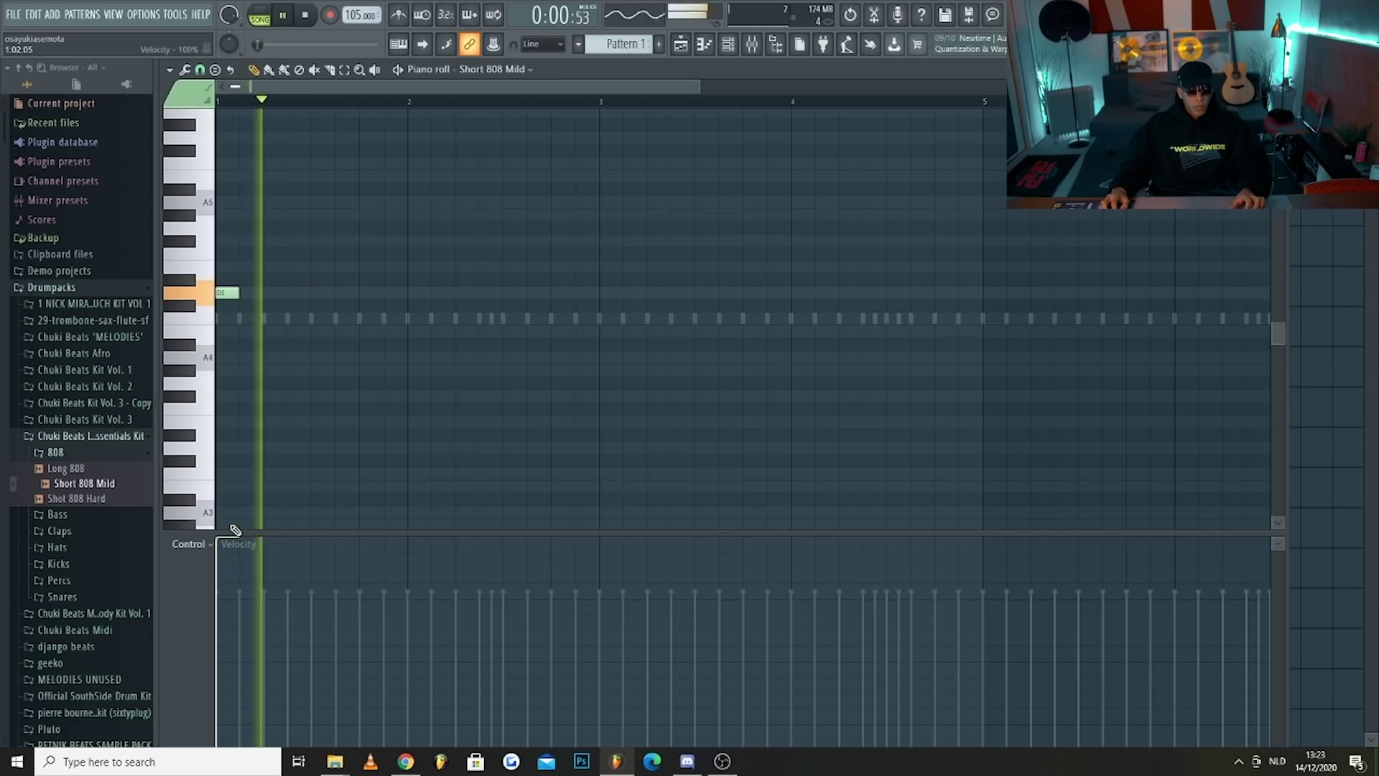
key("space")
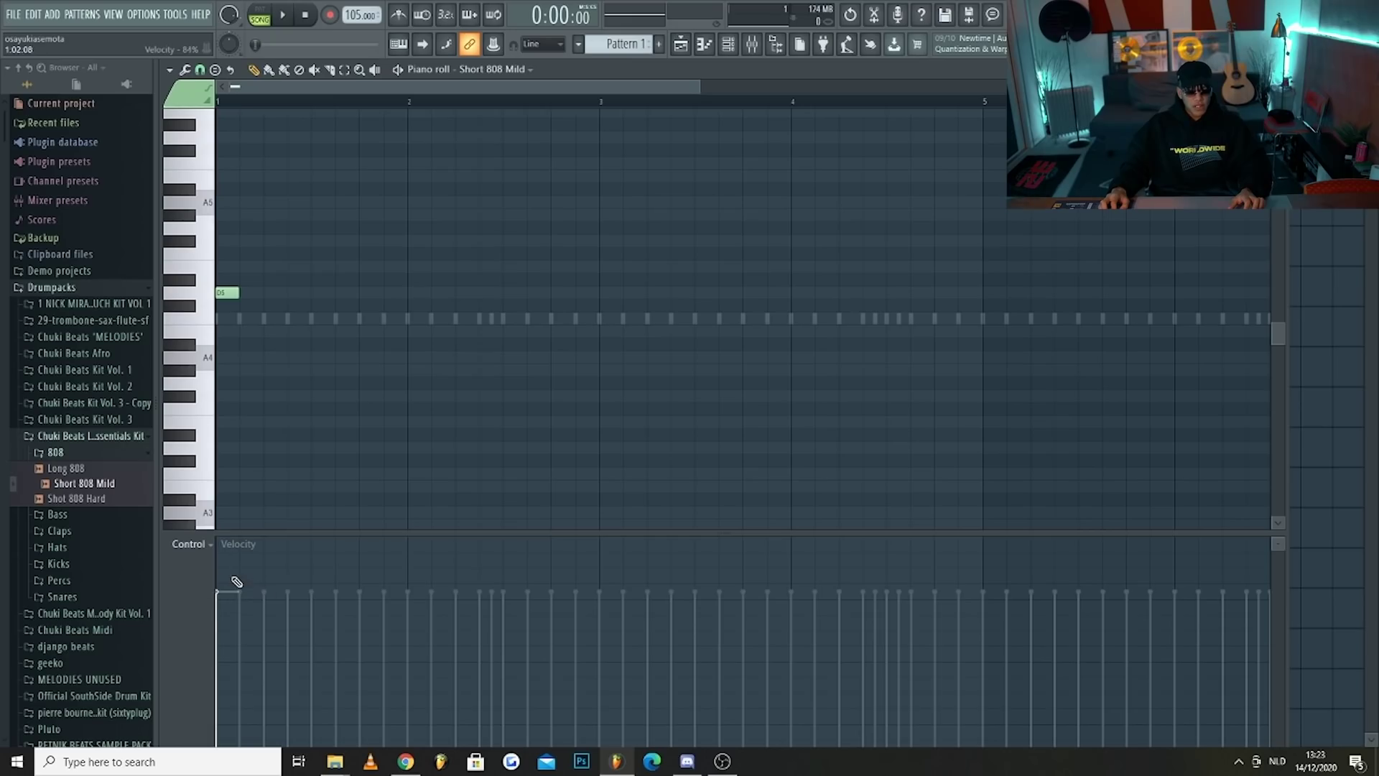
left_click(204, 549)
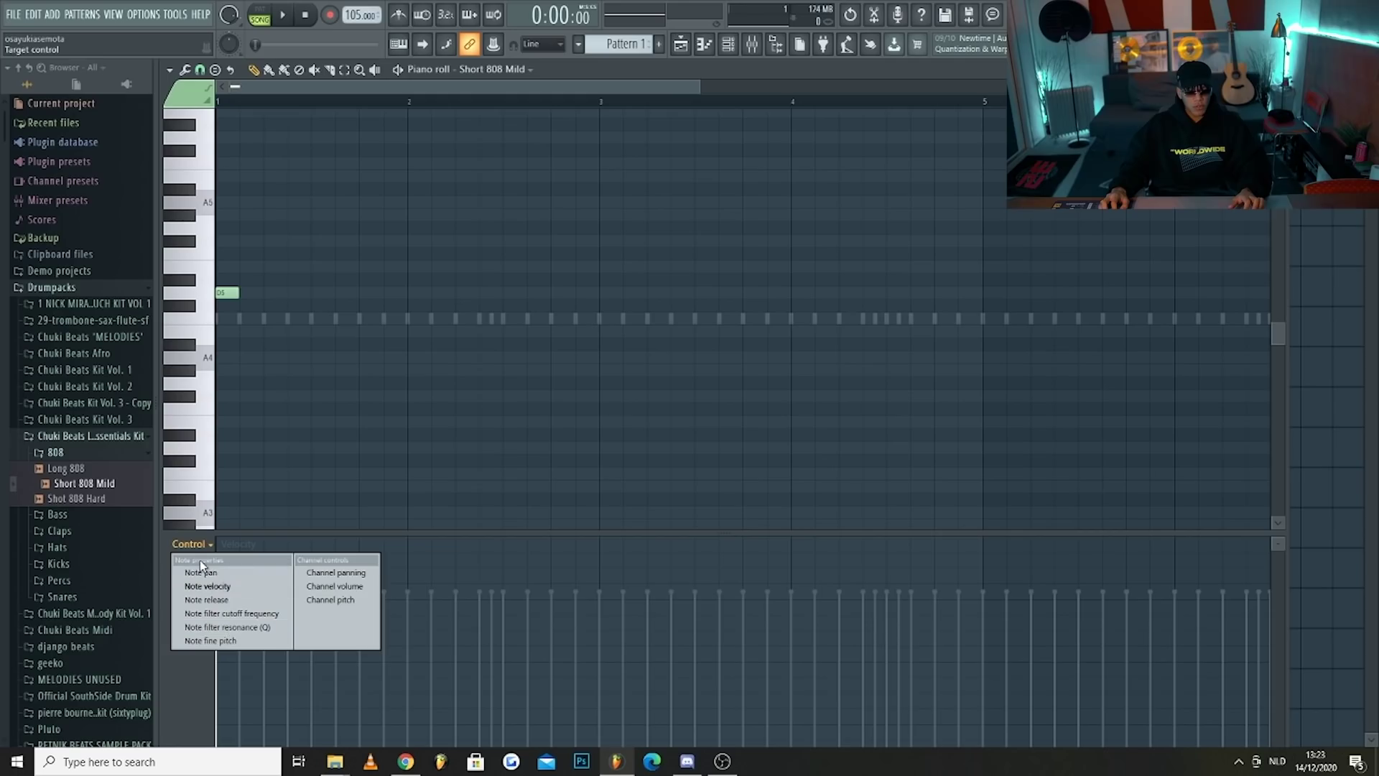
left_click(221, 587)
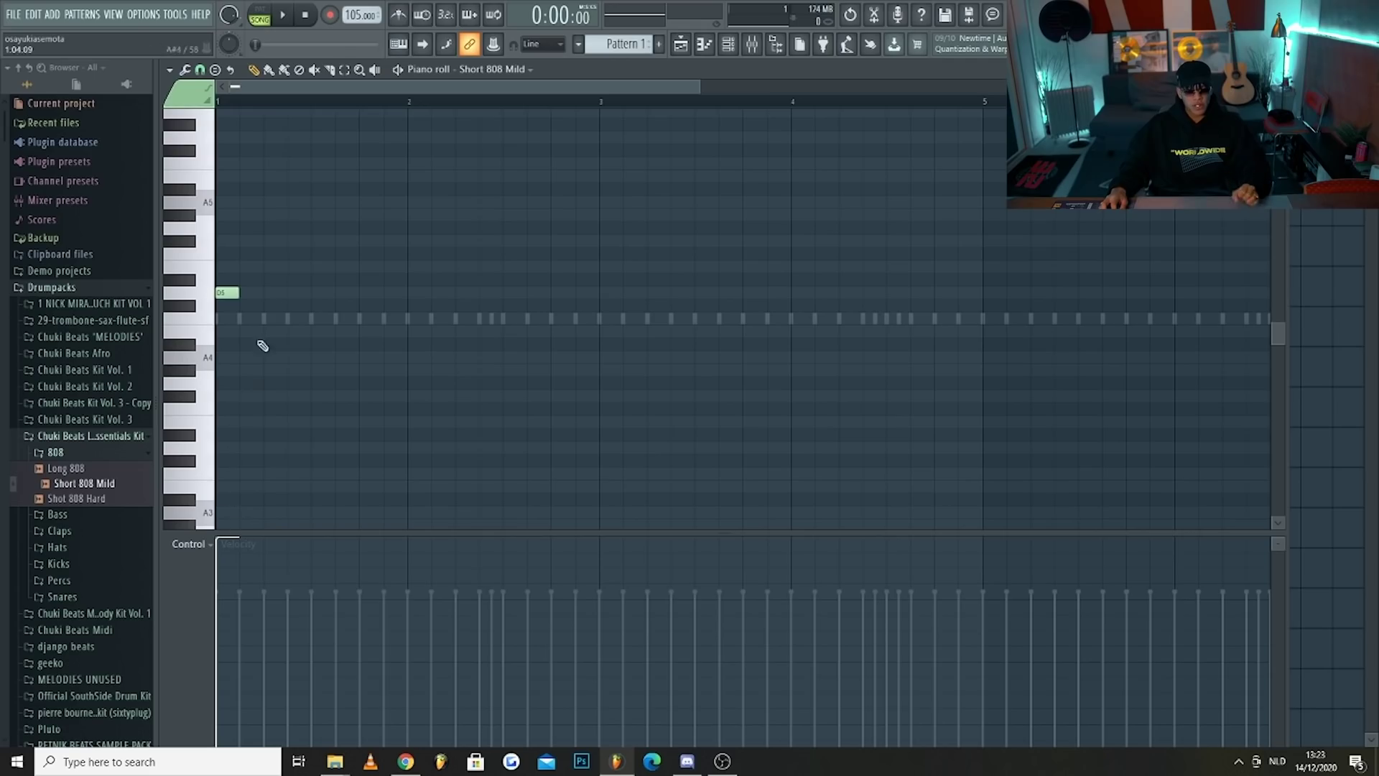
During playback, add a second D5 808 note at the start of bar 3.
key("space")
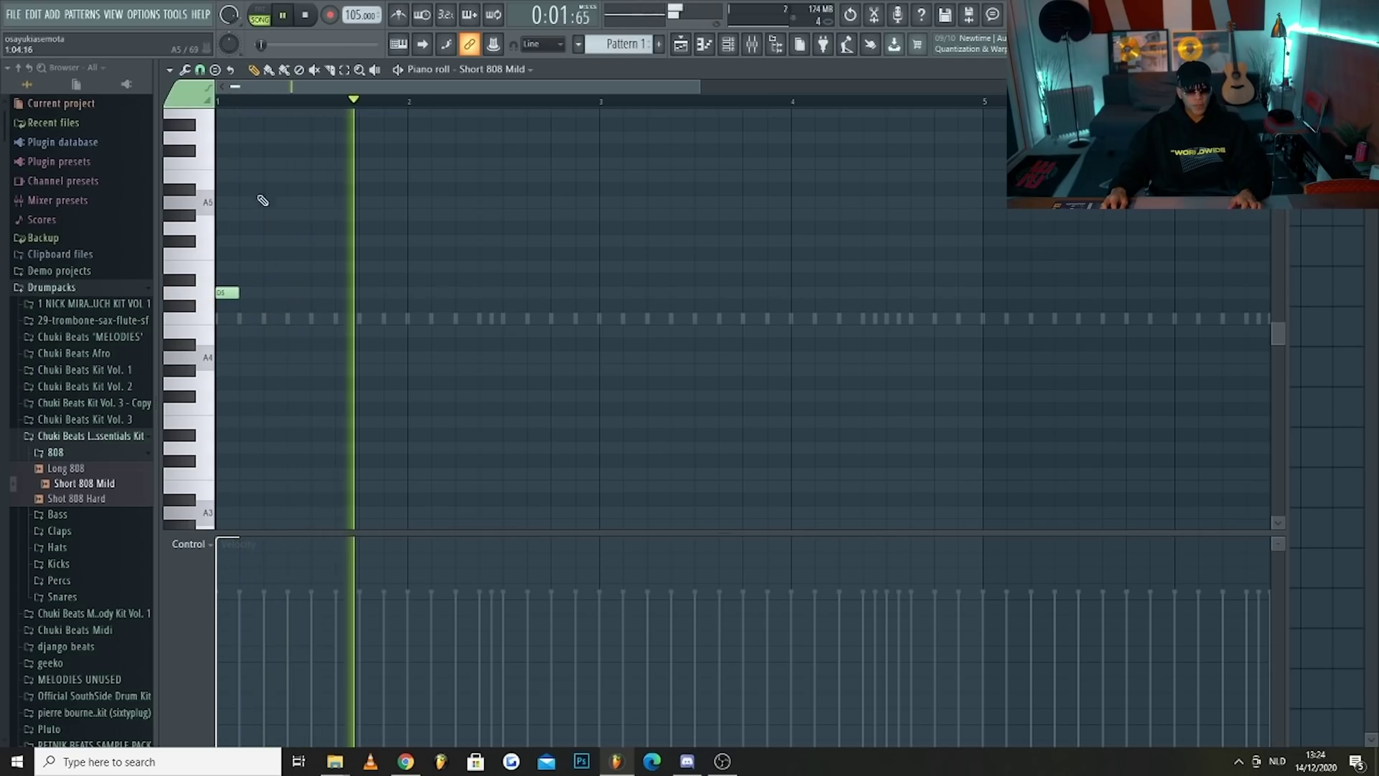
left_click(610, 294)
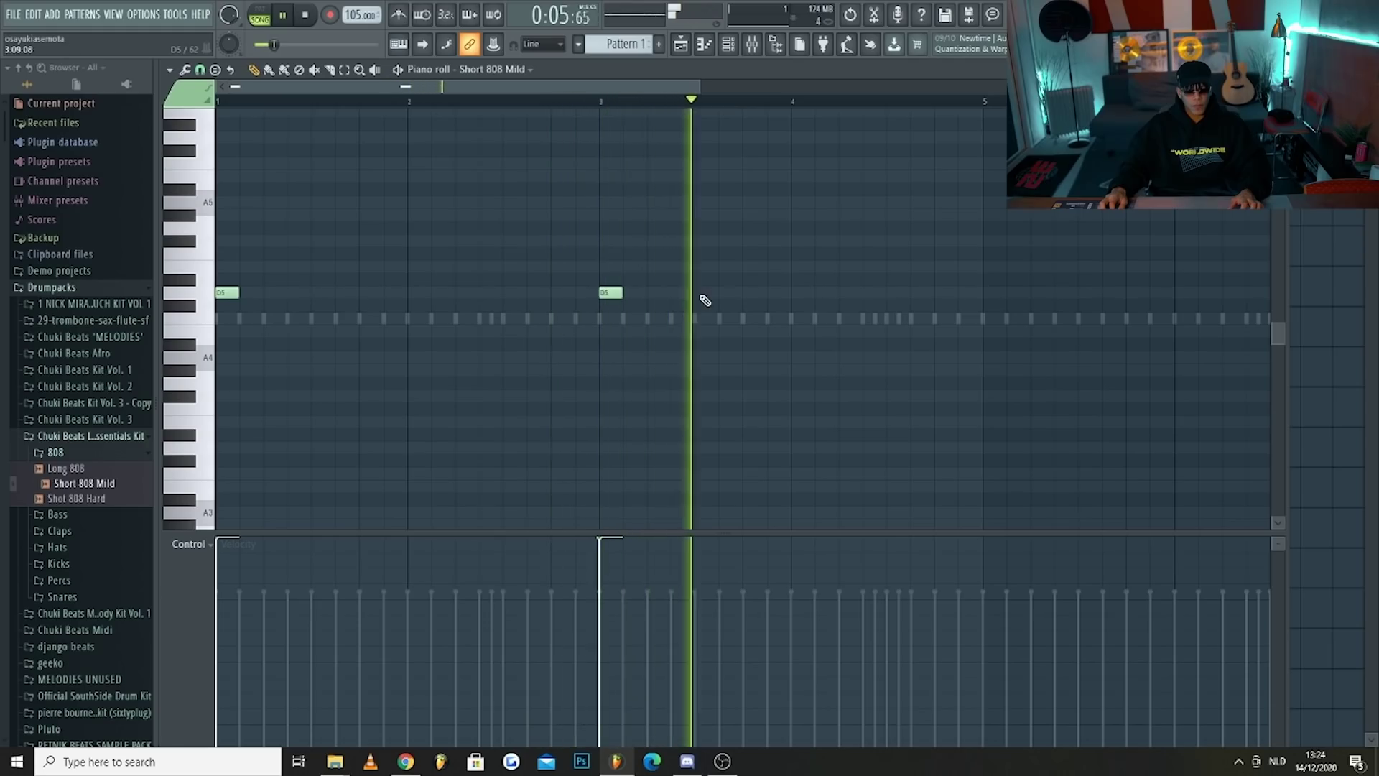
key("space")
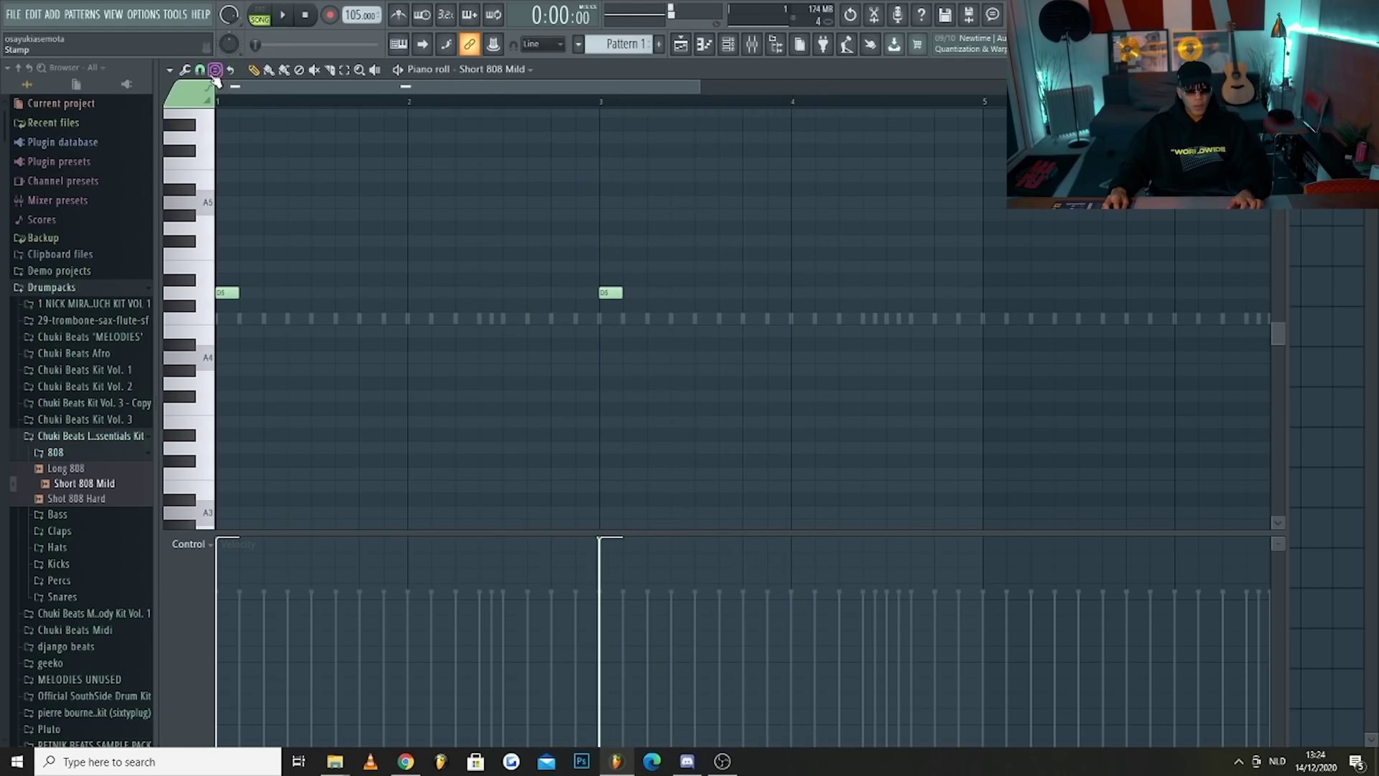
Set the snap to 1/4 beat and add 808 notes: D5 on step 7 of bar 1, F#5 and E5 in bar 2.
left_click(200, 70)
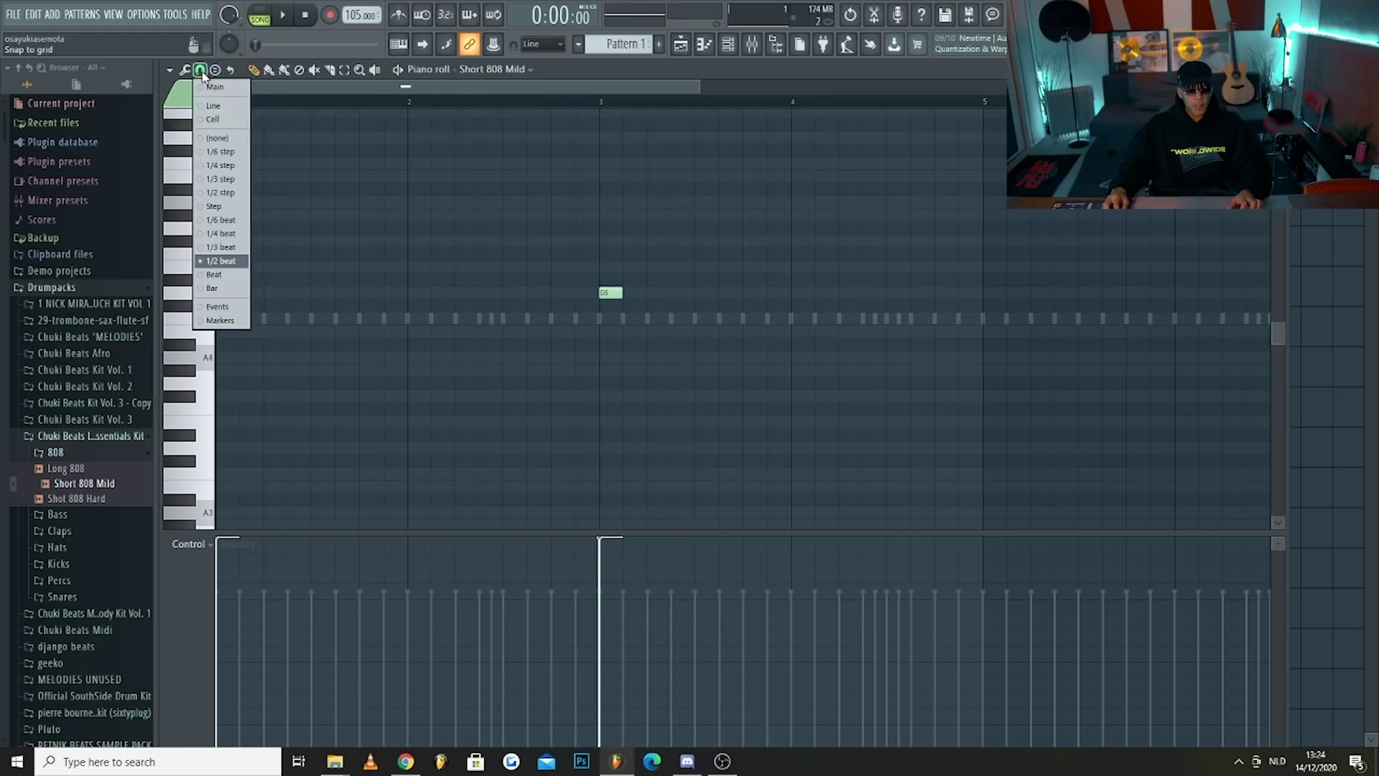
left_click(225, 234)
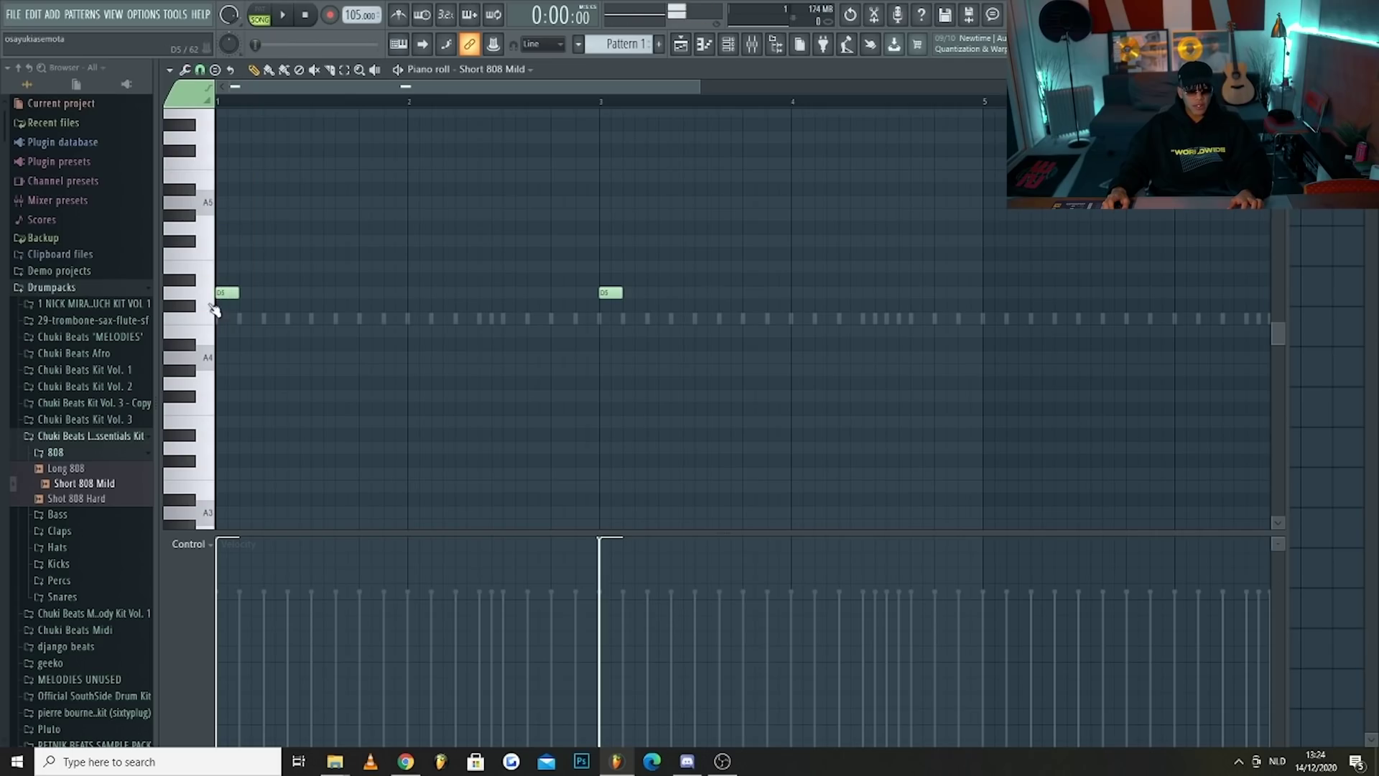
scroll(211, 316, "up", 2)
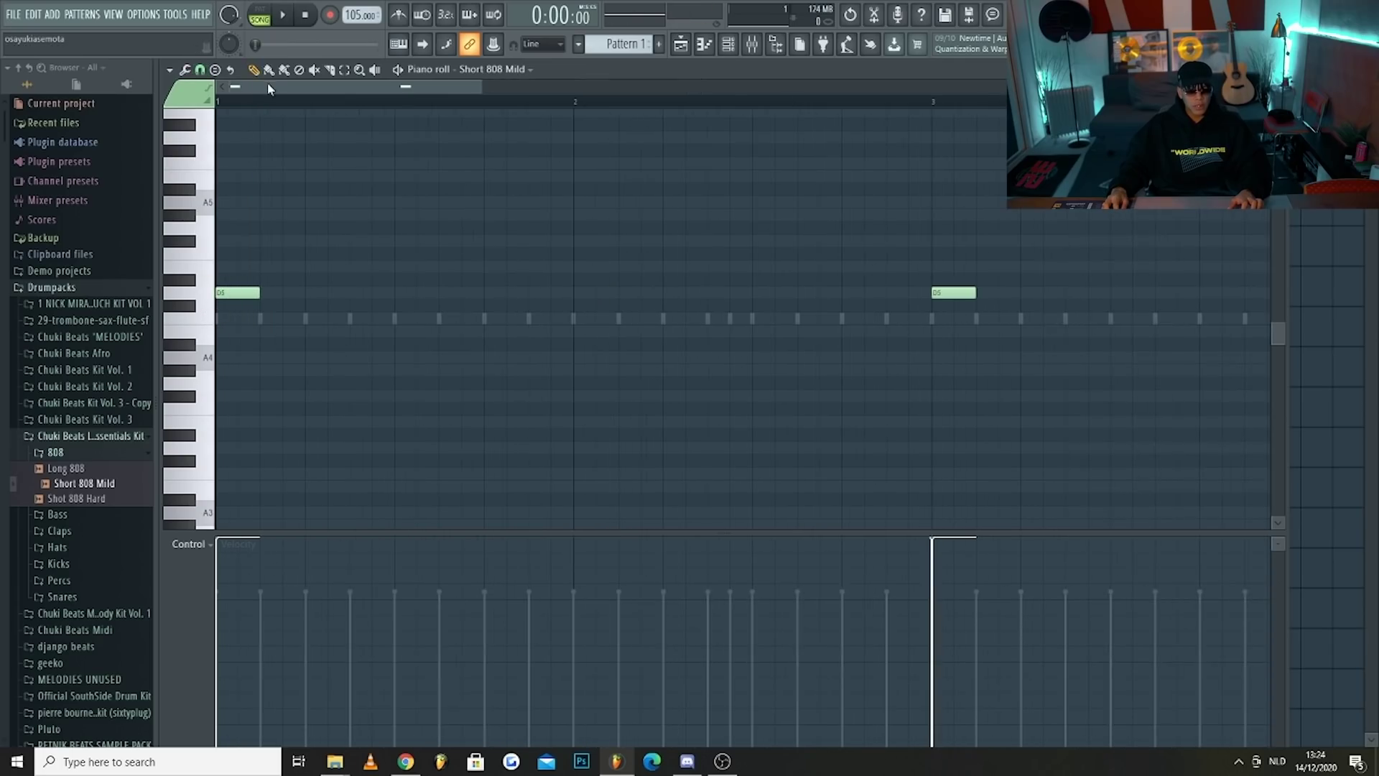
key("space")
left_click(355, 292)
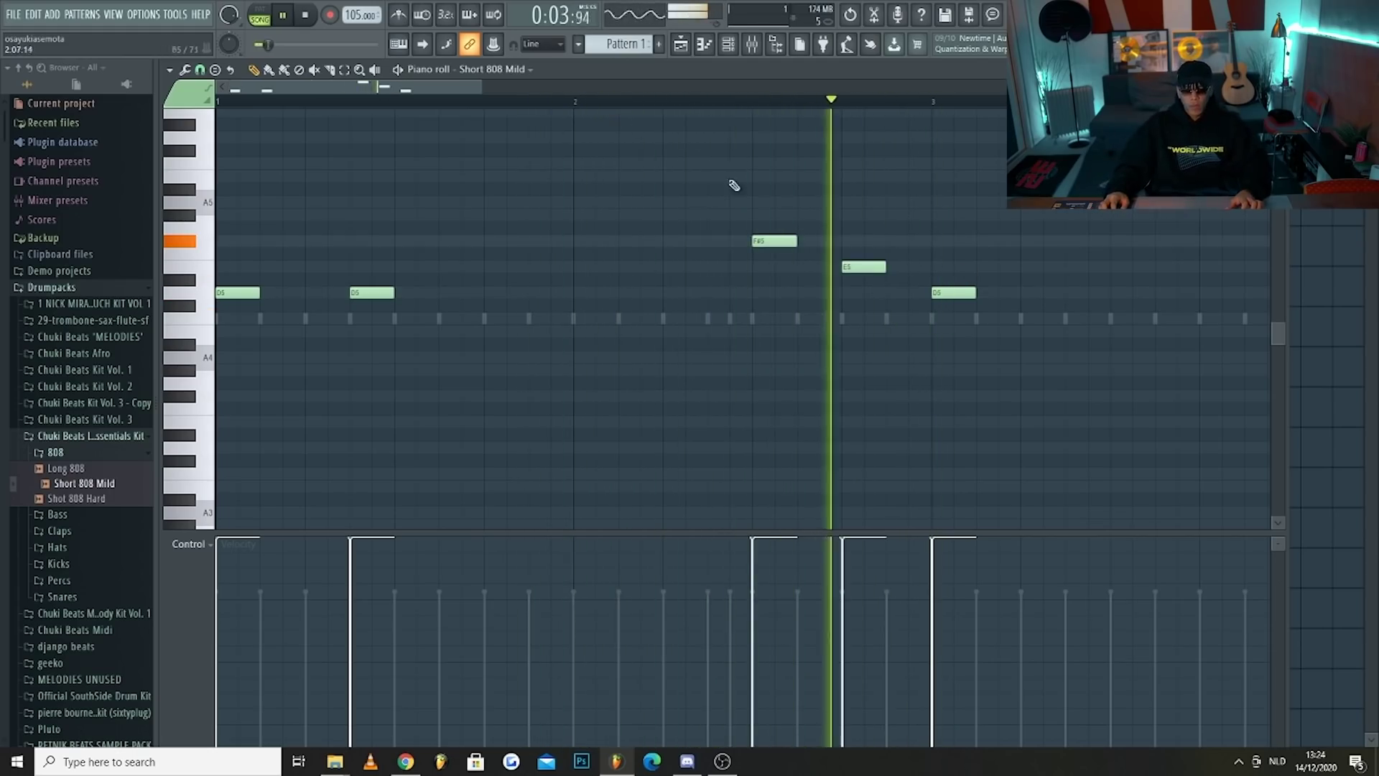
Move F#5 and E5 to steps 7 and 11 of bar 2, adding E5 on step 14 and D5 on step 7 of bars 3 and 4.
left_click_drag(780, 240, 736, 237)
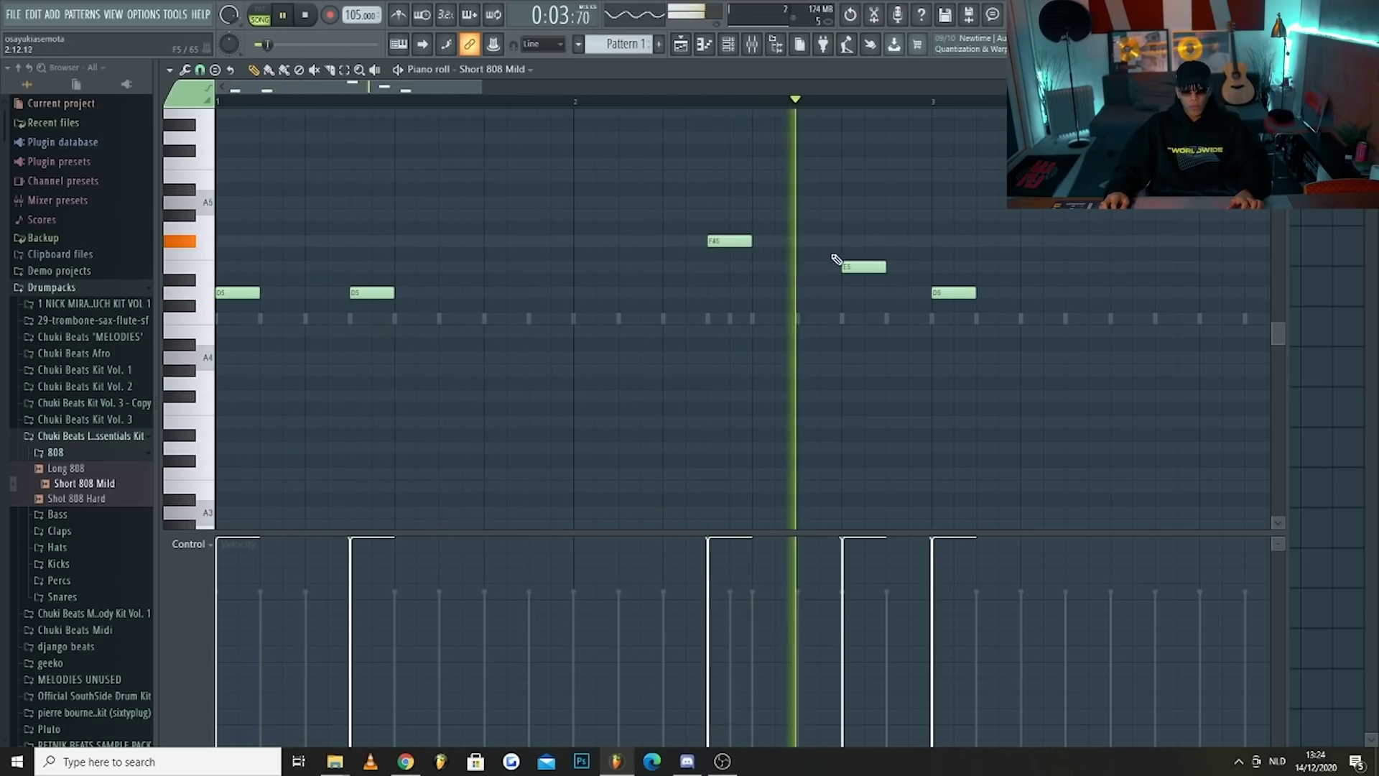
left_click(567, 102)
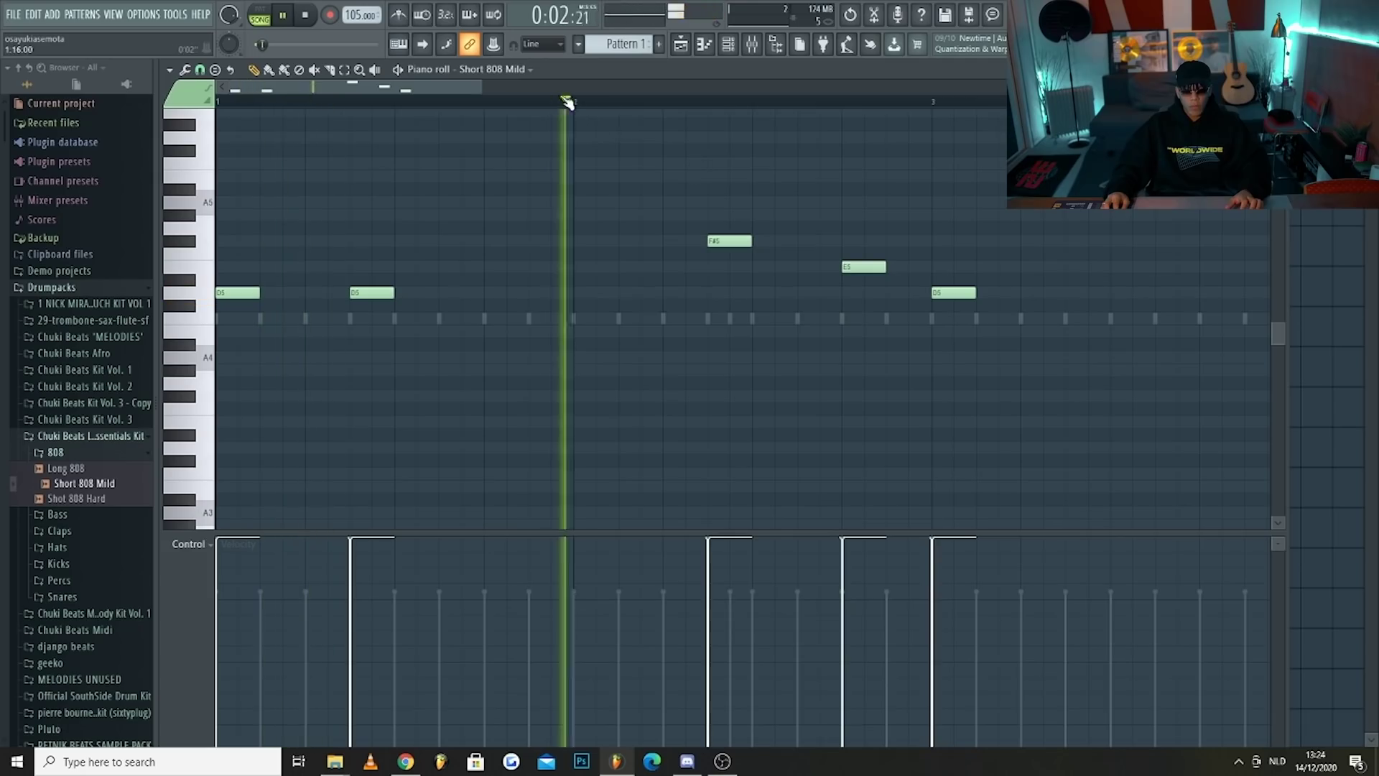
left_click_drag(861, 266, 816, 267)
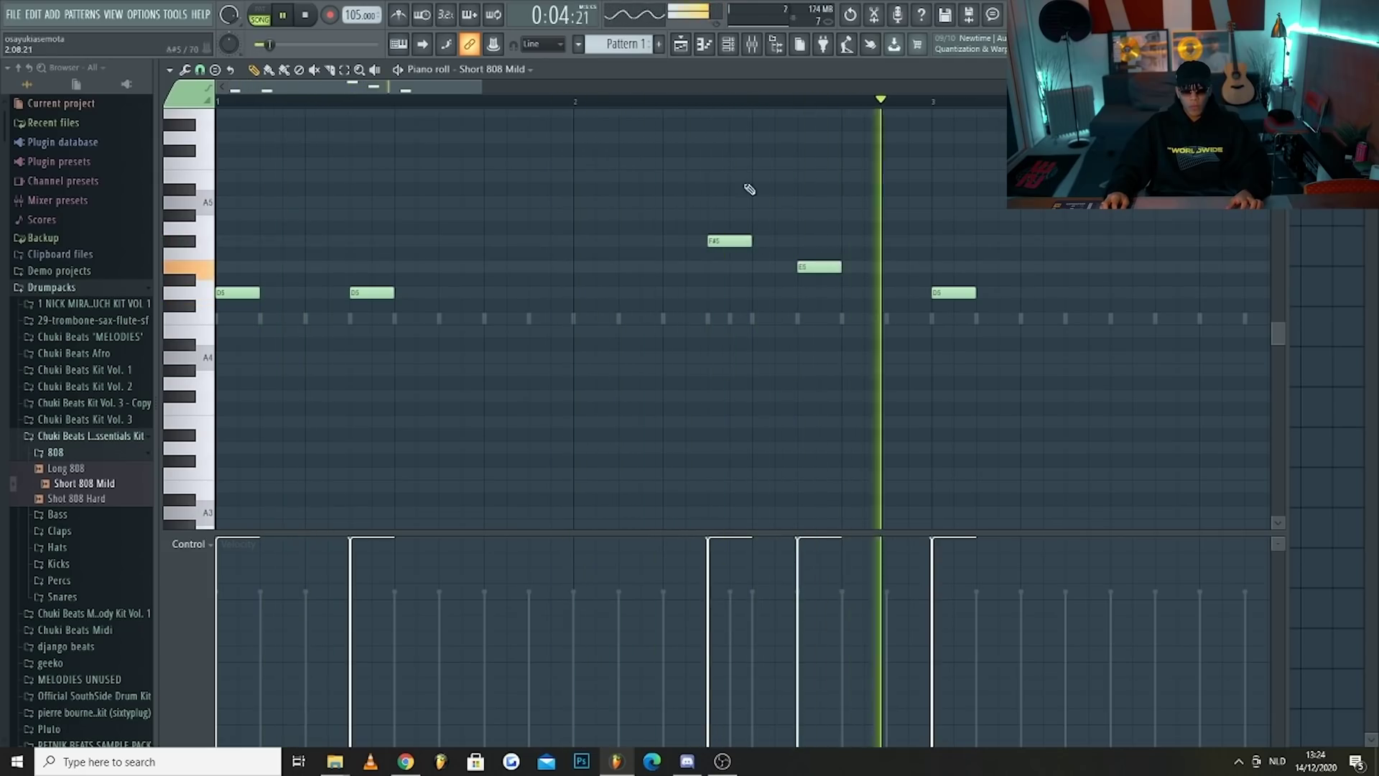
left_click(859, 267)
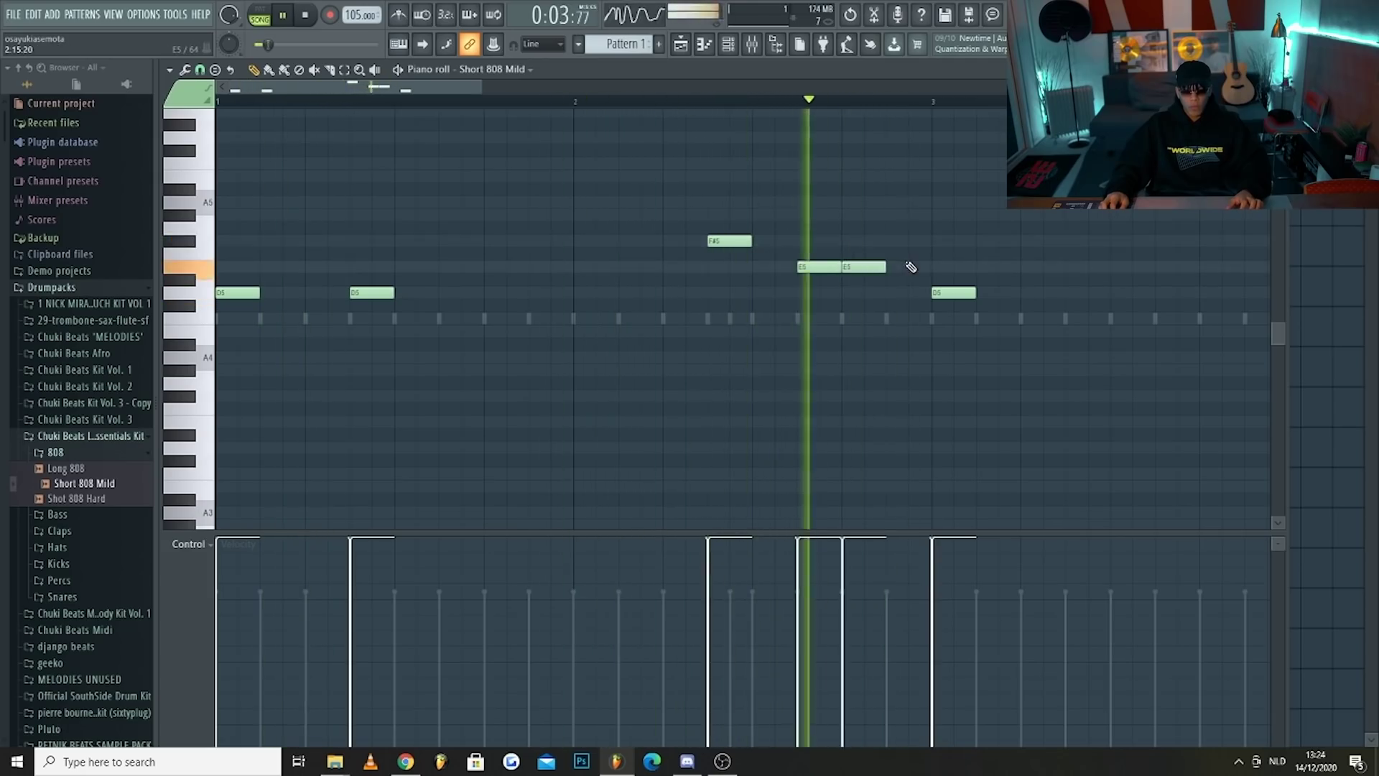
left_click_drag(876, 266, 898, 267)
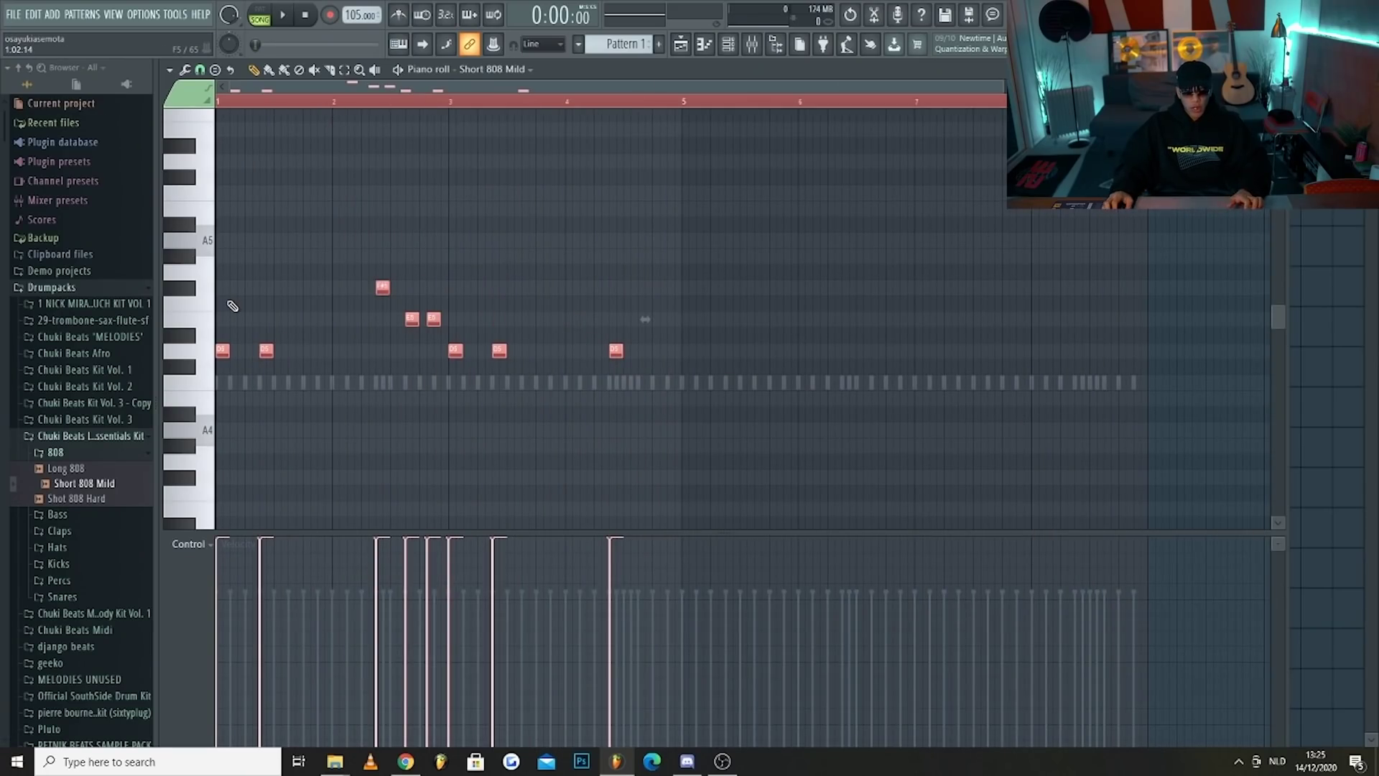
Select all the 808 notes and transpose them up one octave.
left_click(489, 122, "ctrl")
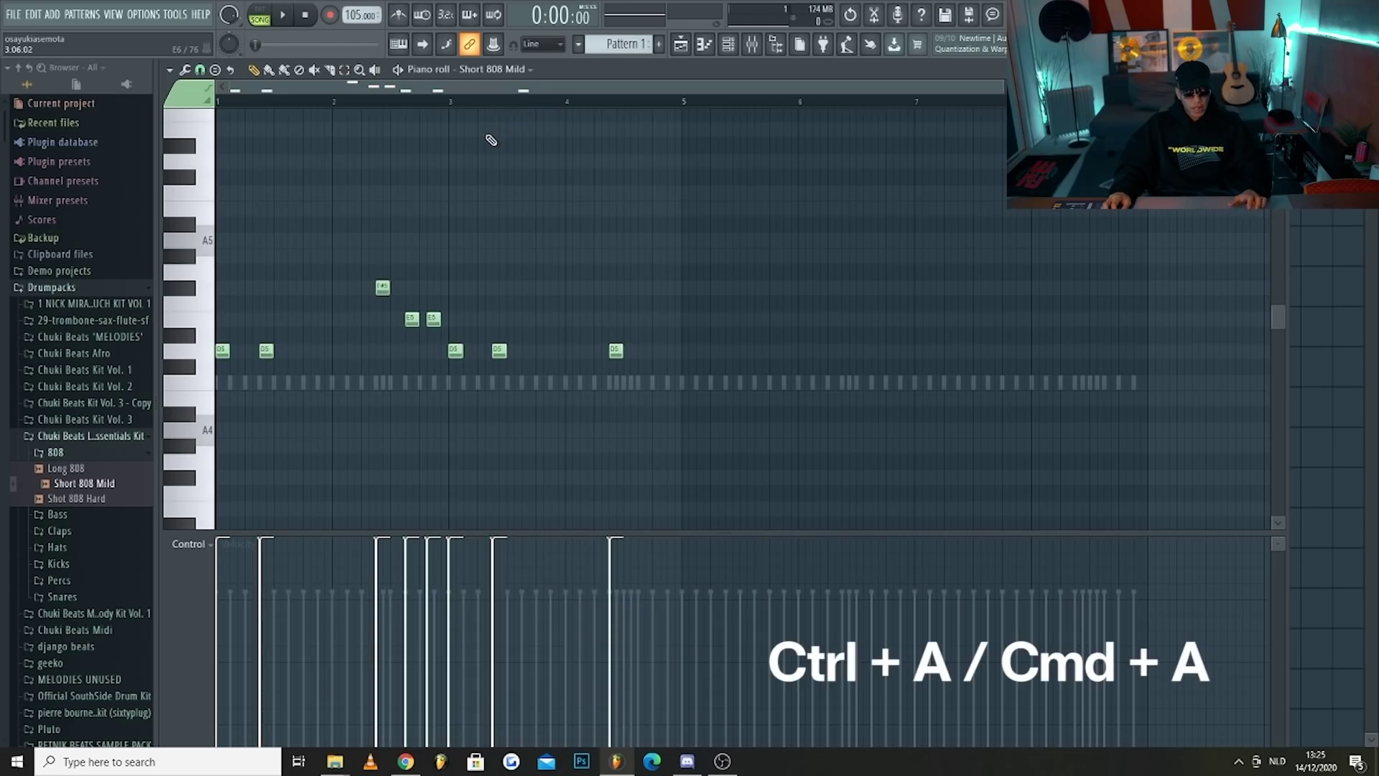
key("ctrl+a")
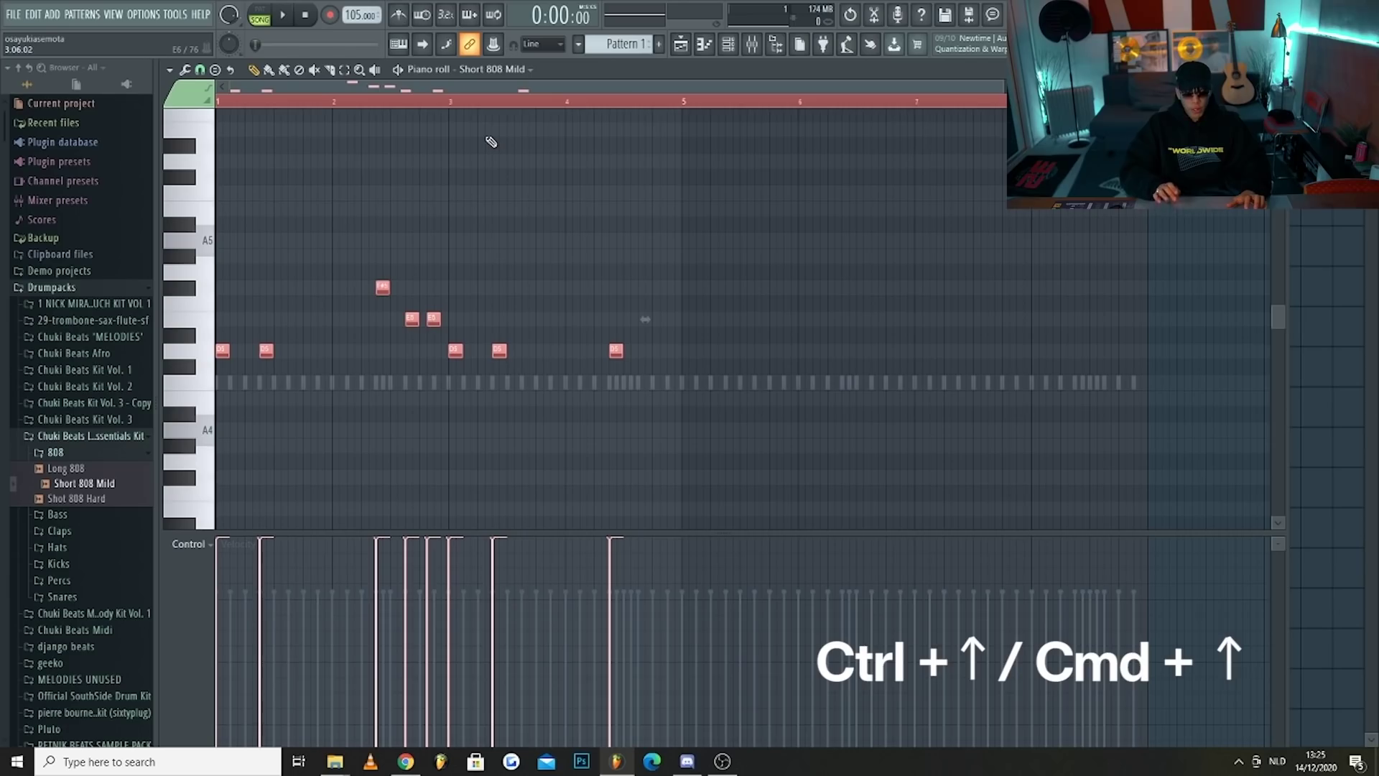
key("ctrl+Up")
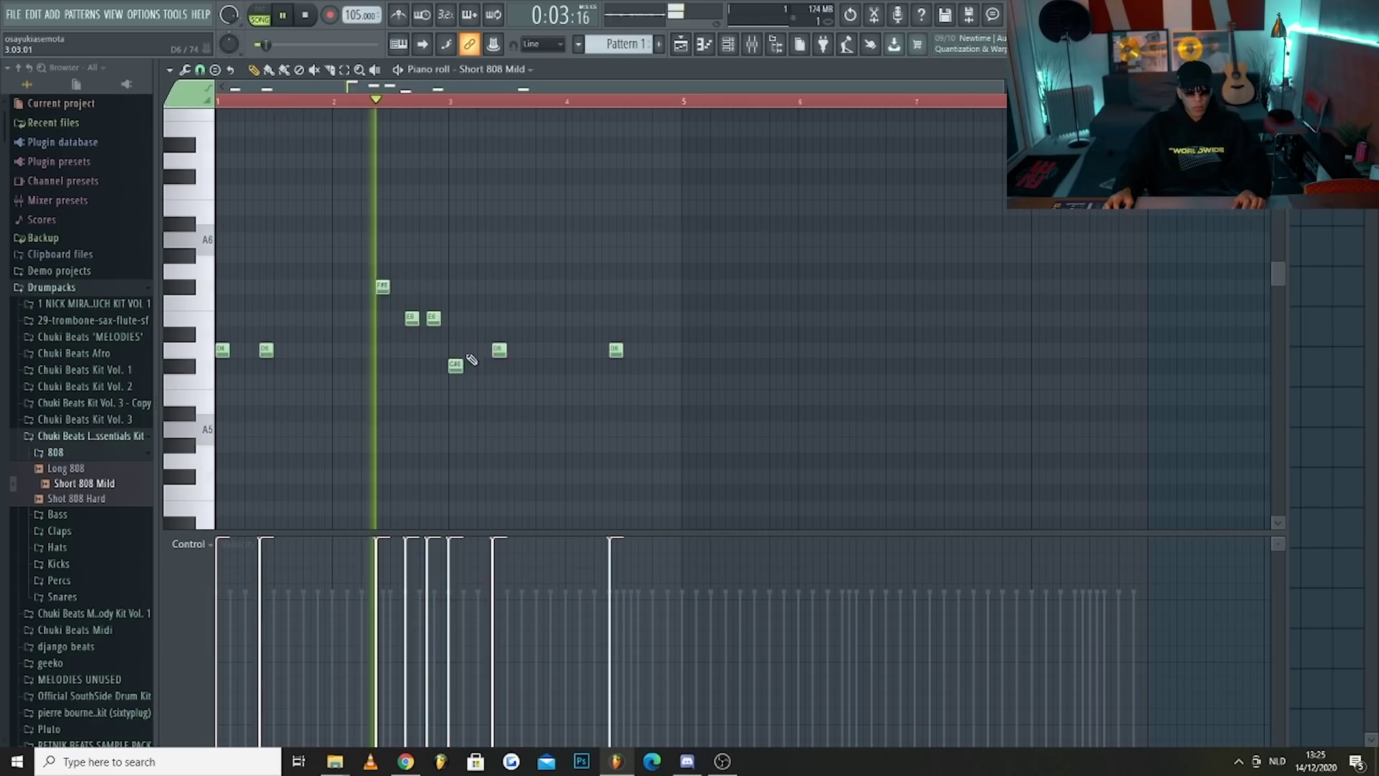
During playback, lower both bar 3 notes to C#6 and add D6 and C#6 on steps 11 and 14 of bar 4.
left_click_drag(500, 350, 500, 366)
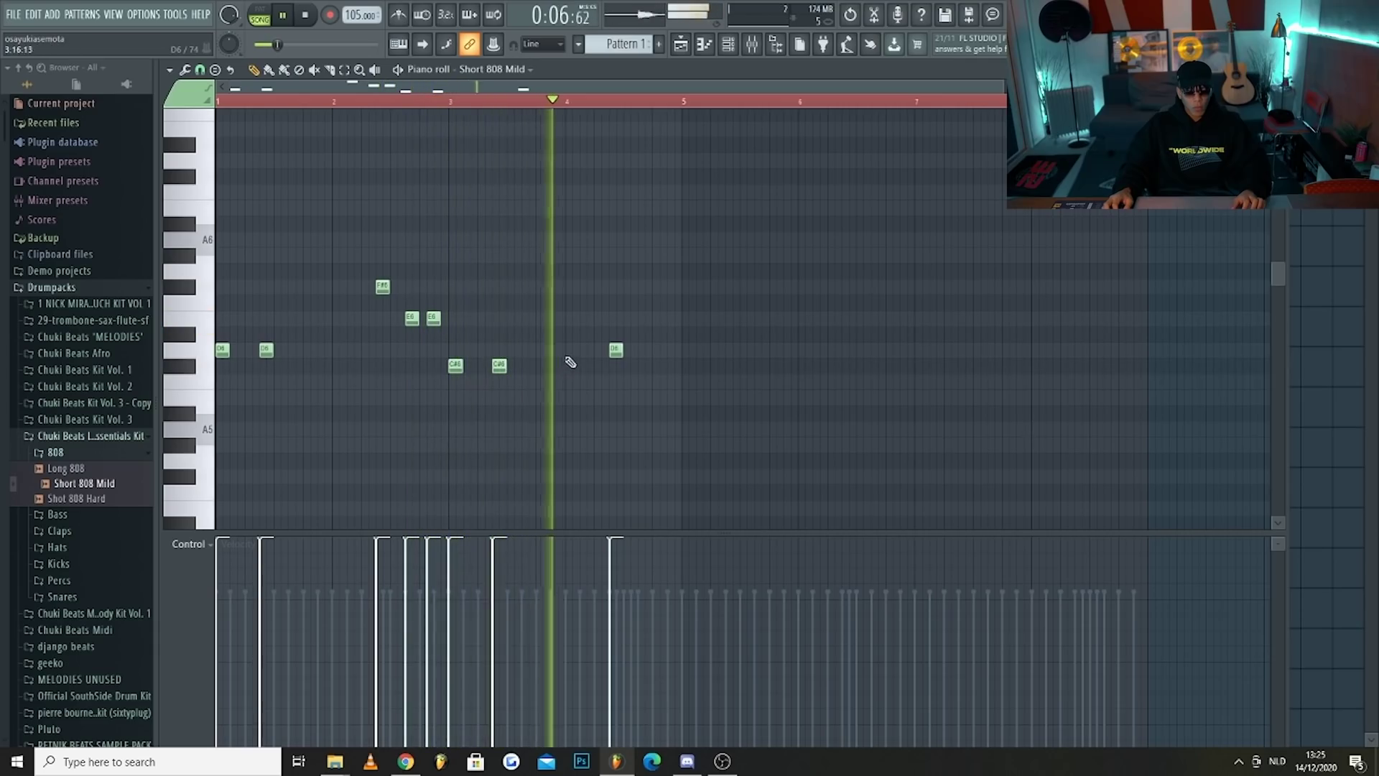
left_click(644, 350)
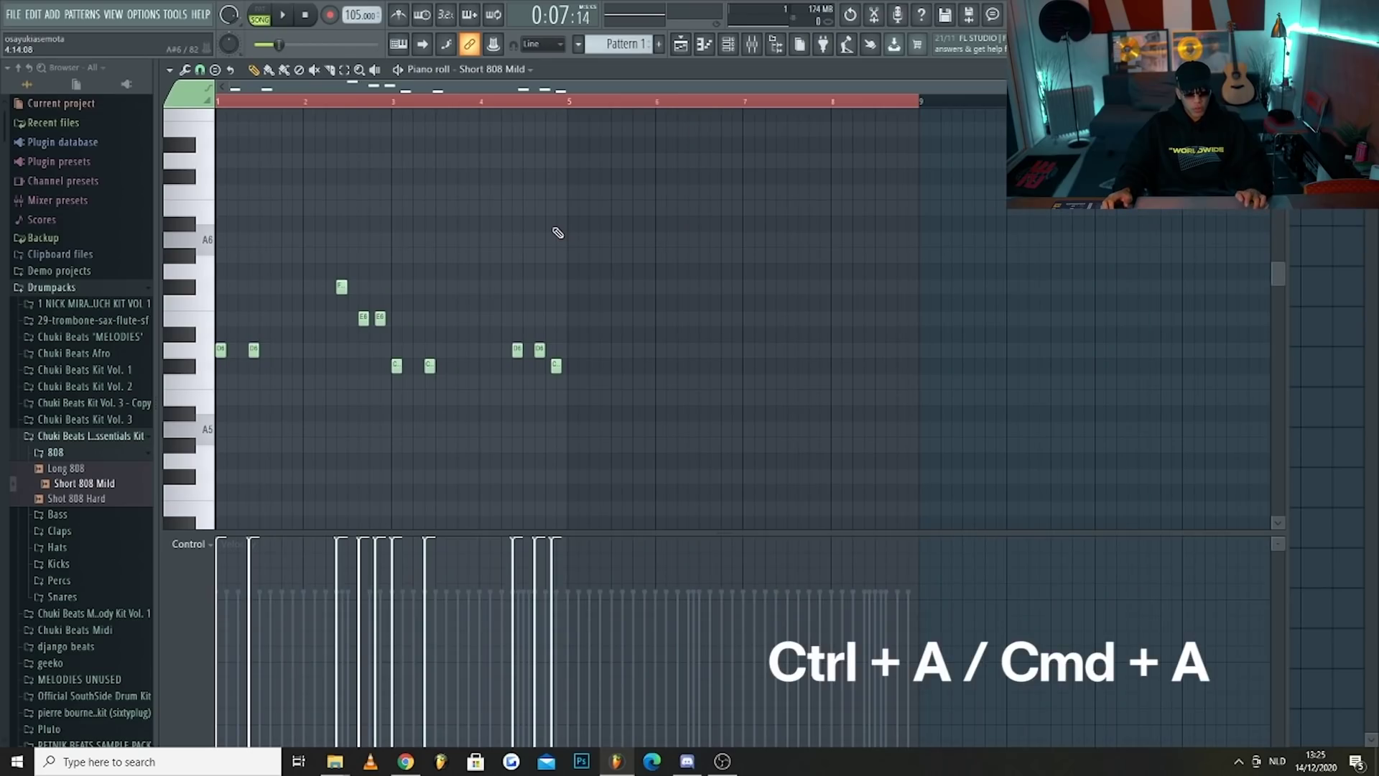
Select all the 808 notes and transpose them down one octave.
key("ctrl+a")
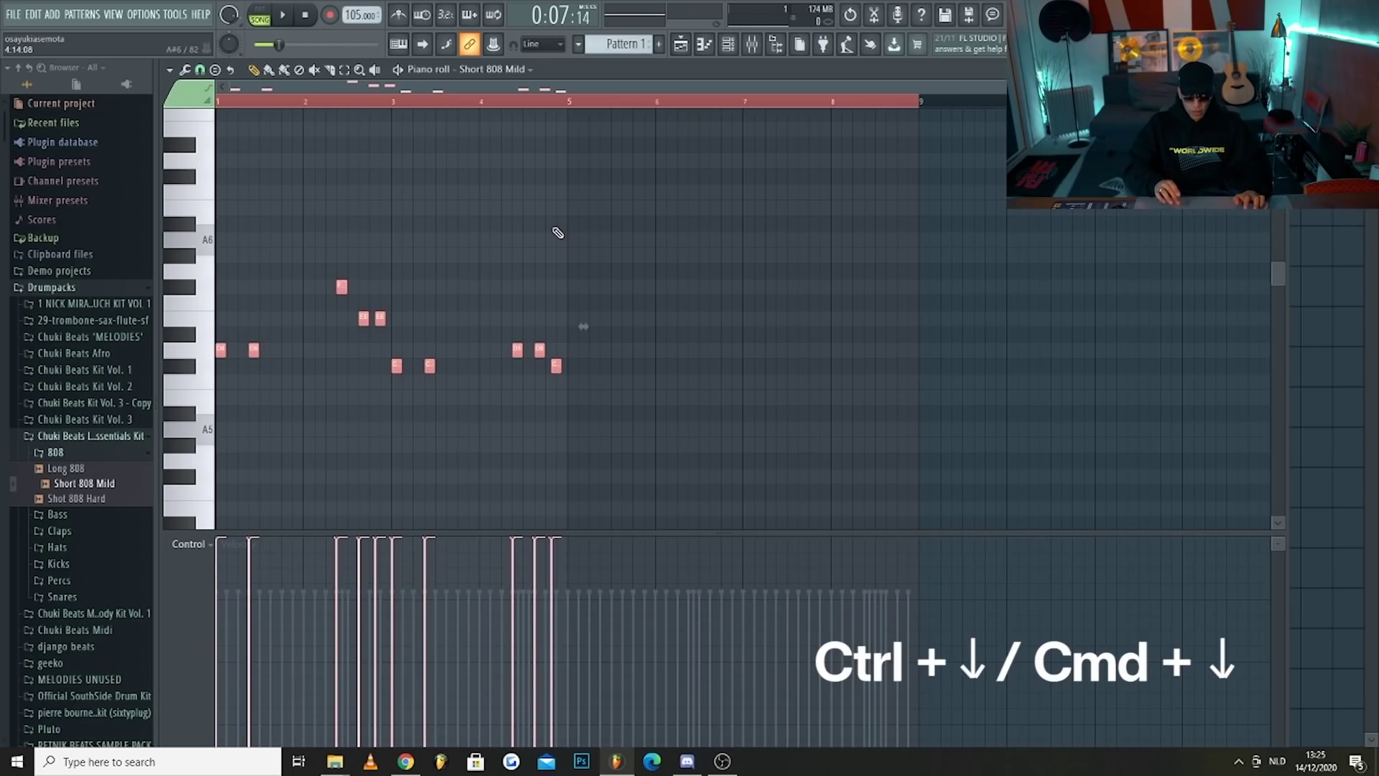
key("ctrl+Down")
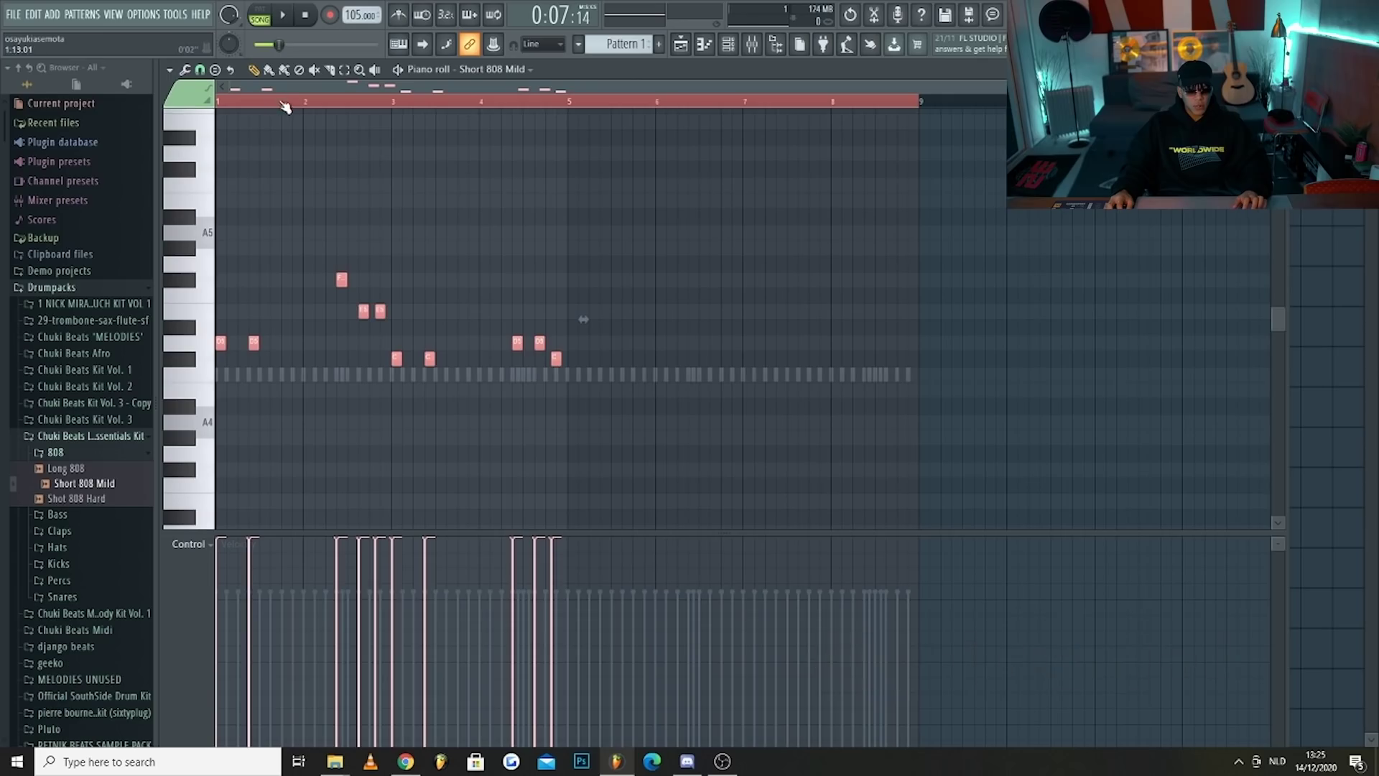
Select all the 808 notes in bars 1–4 and duplicate them into bars 5–8.
key("e")
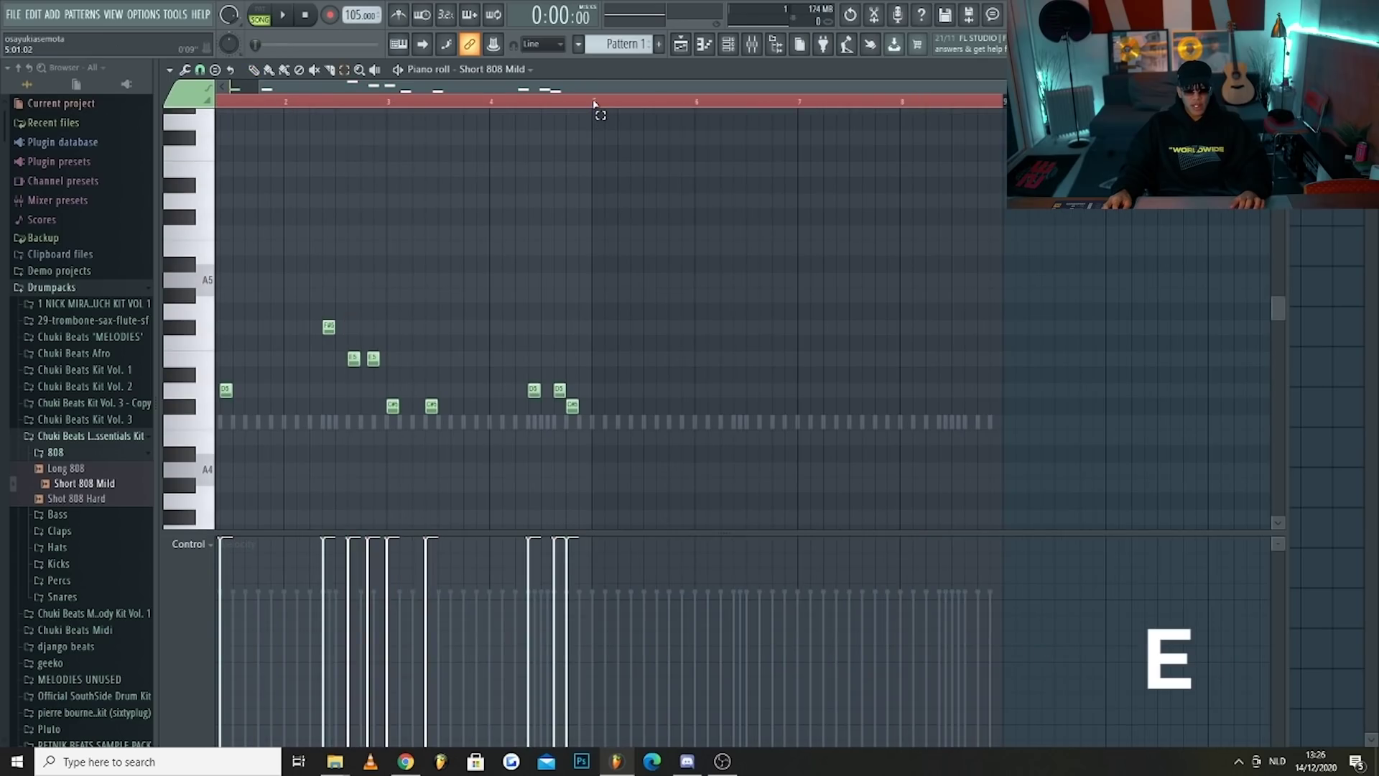
left_click_drag(594, 104, 3, 123)
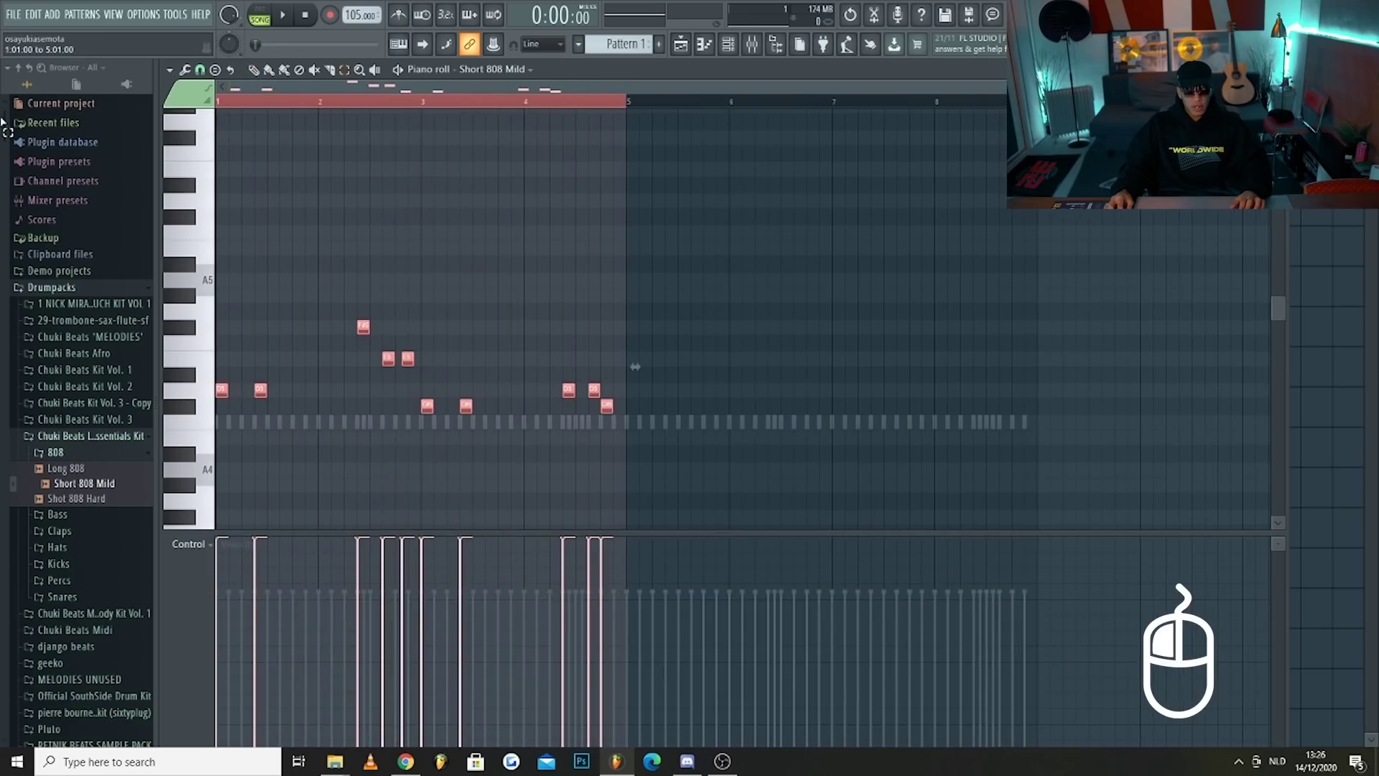
key("ctrl+b")
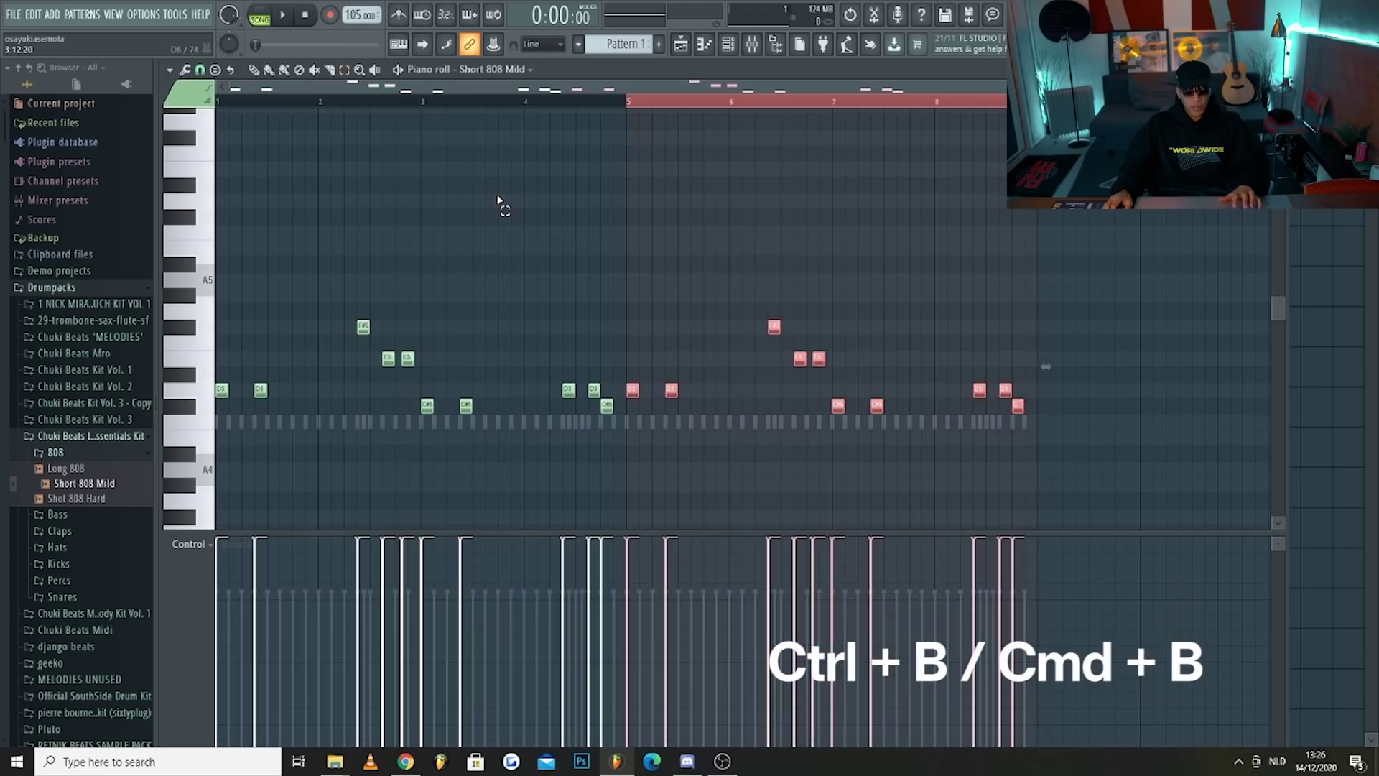
left_click(595, 107)
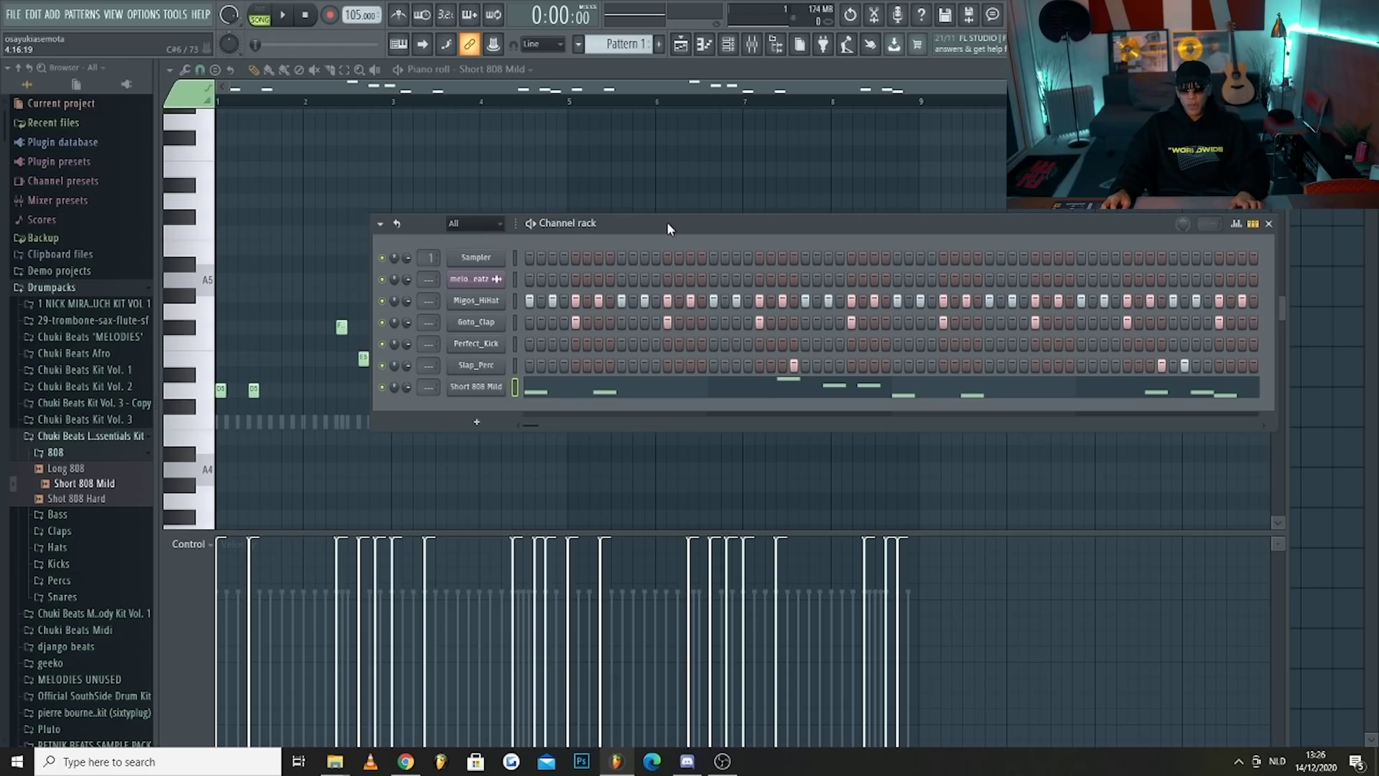
Switch from the piano roll to the playlist and open the mixer over it.
left_click(681, 44)
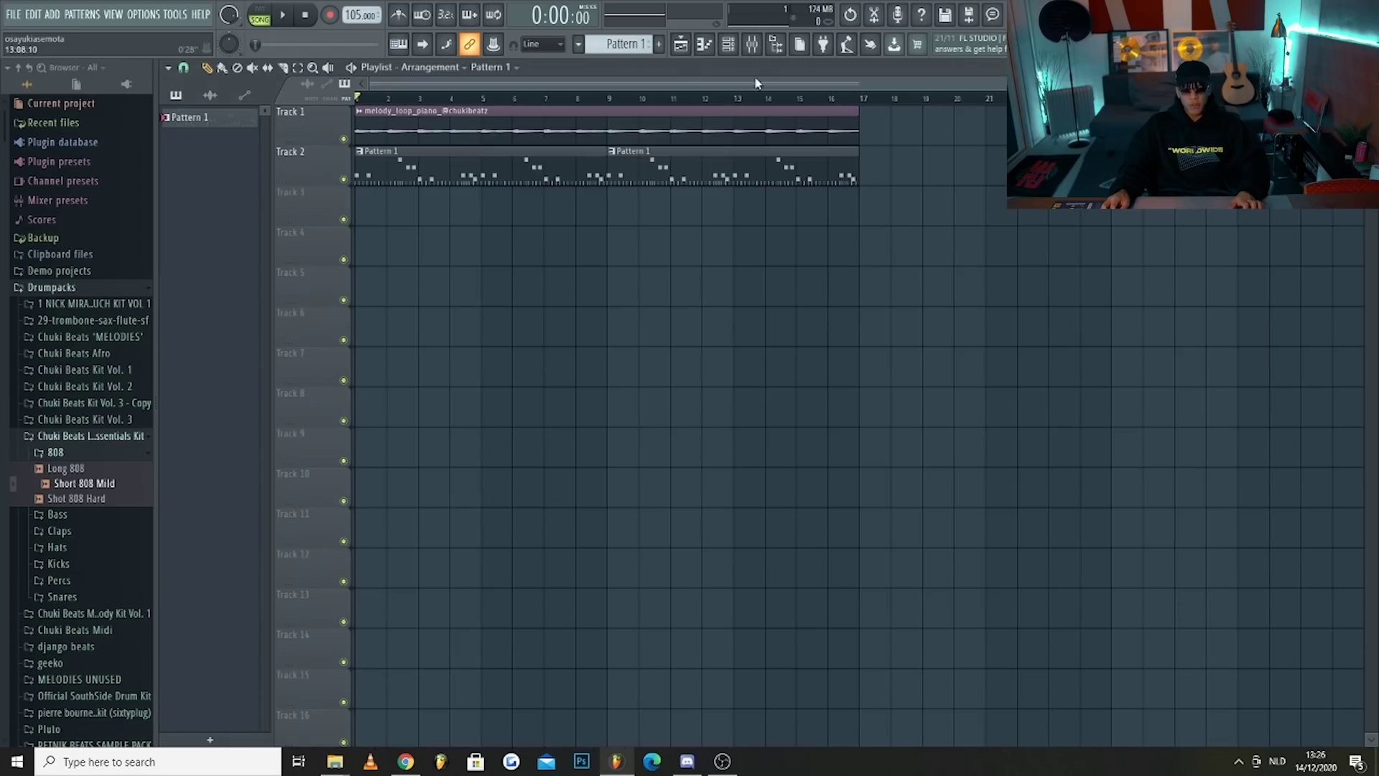
left_click(752, 44)
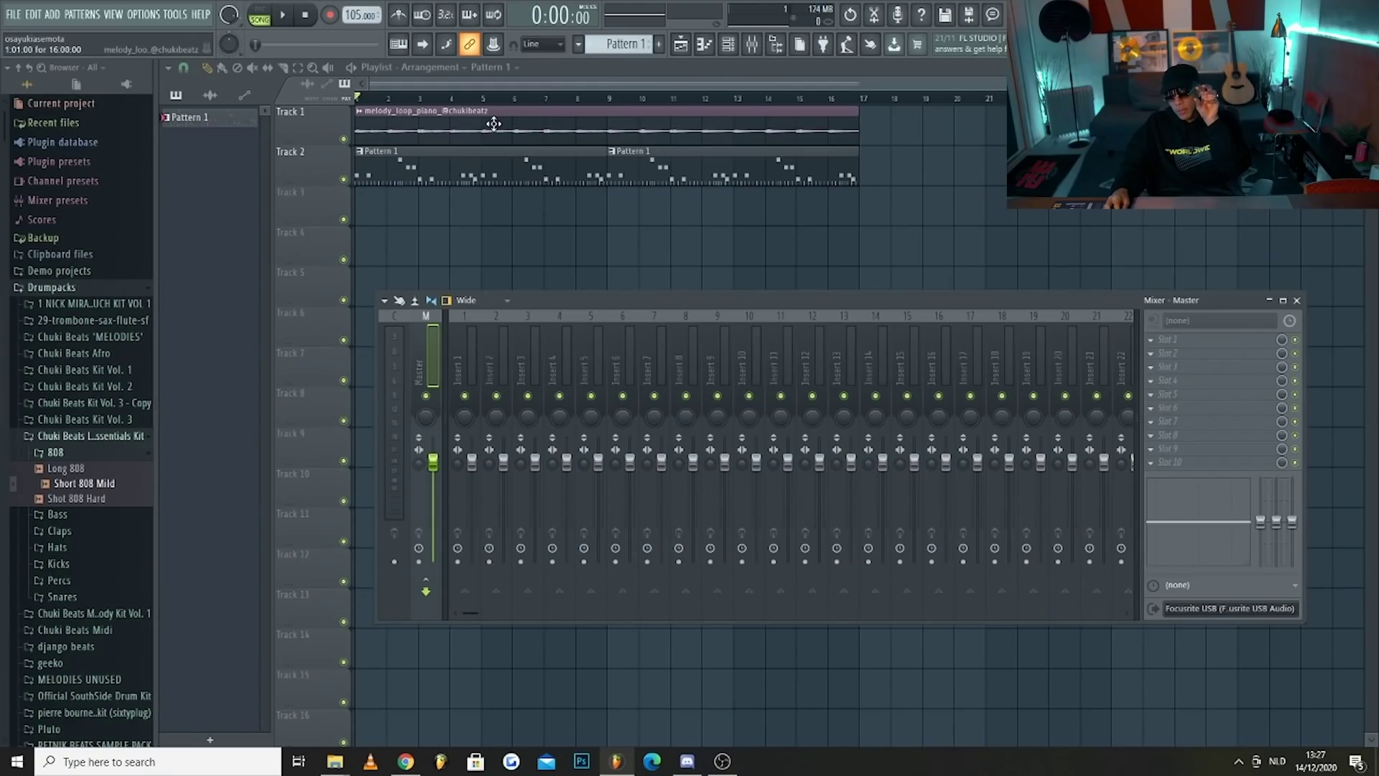
left_click(493, 123)
left_click(538, 166)
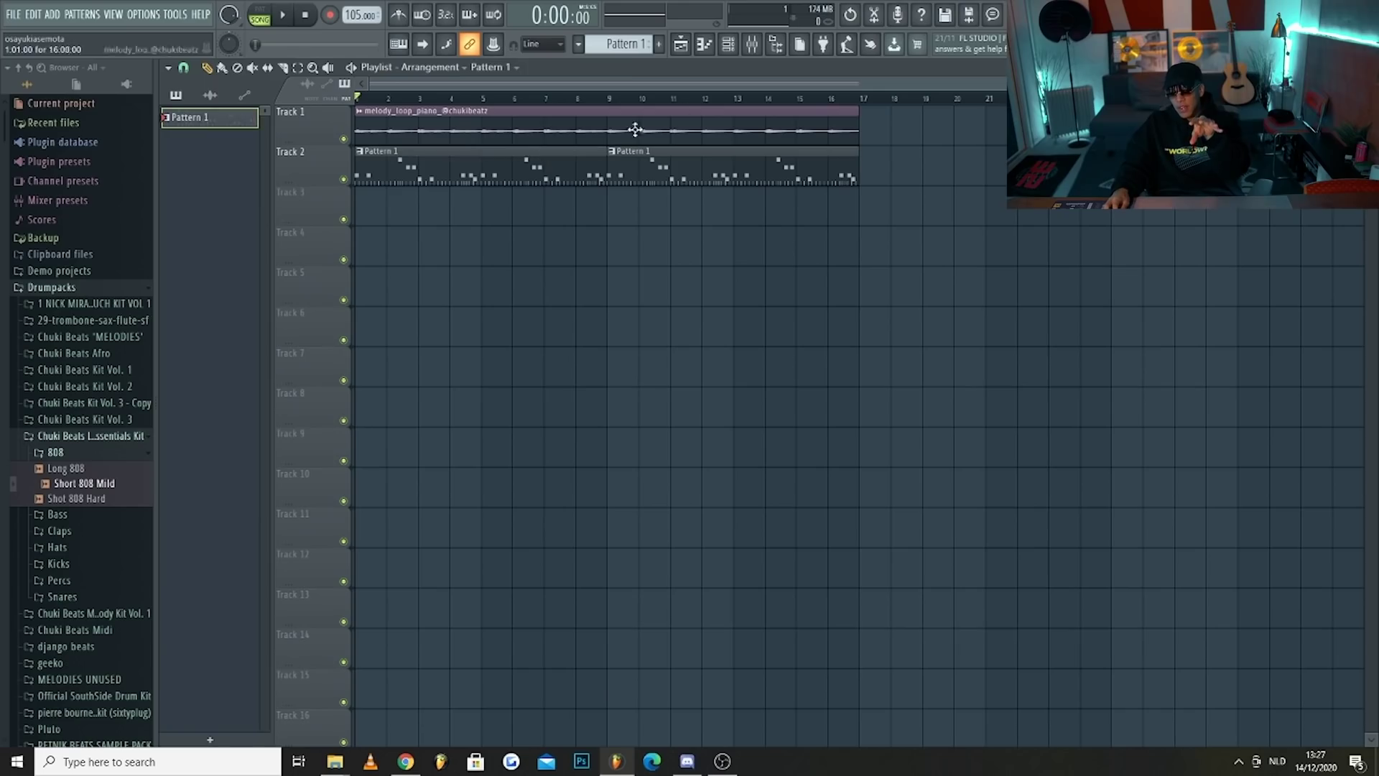
left_click(752, 46)
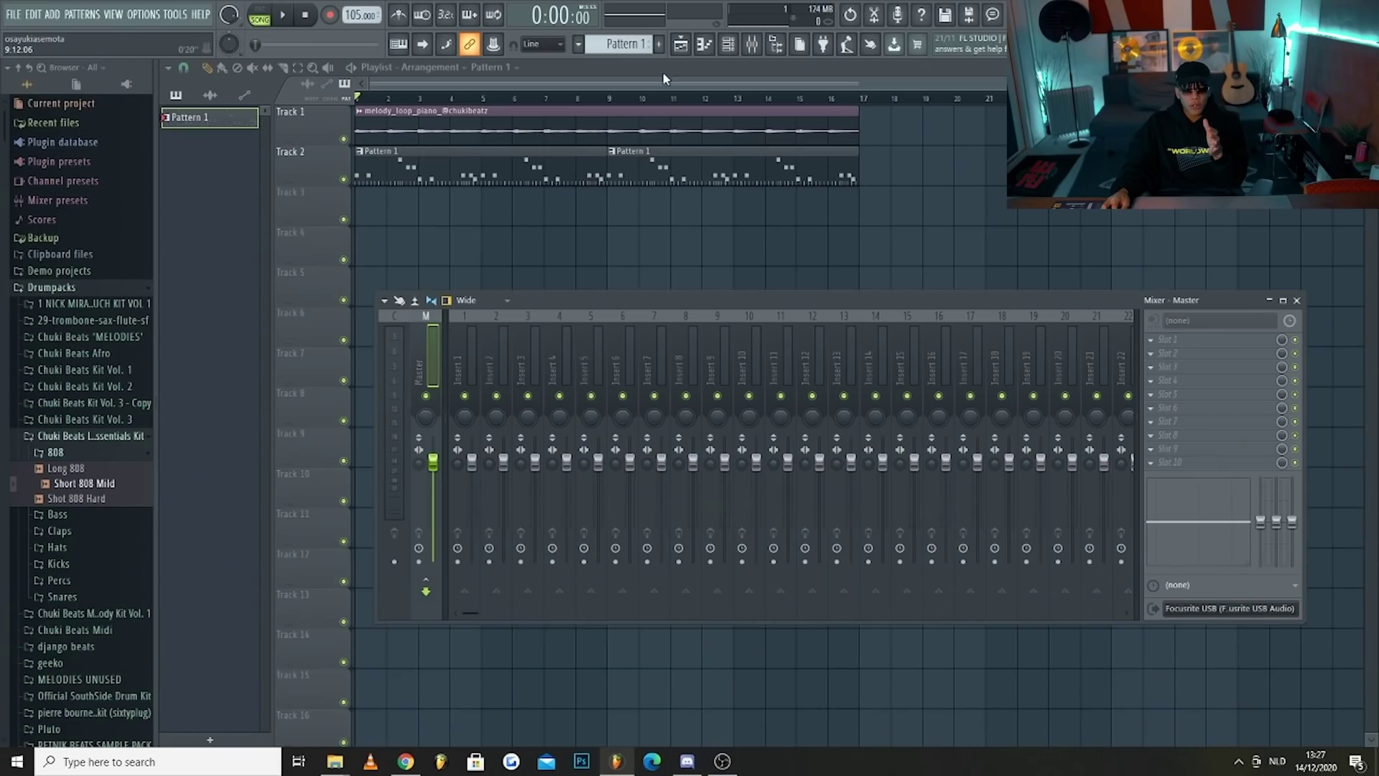
Select the melody, hi-hat, clap, kick, percussion and 808 channels and route them to mixer tracks 2 through 7.
left_click(728, 44)
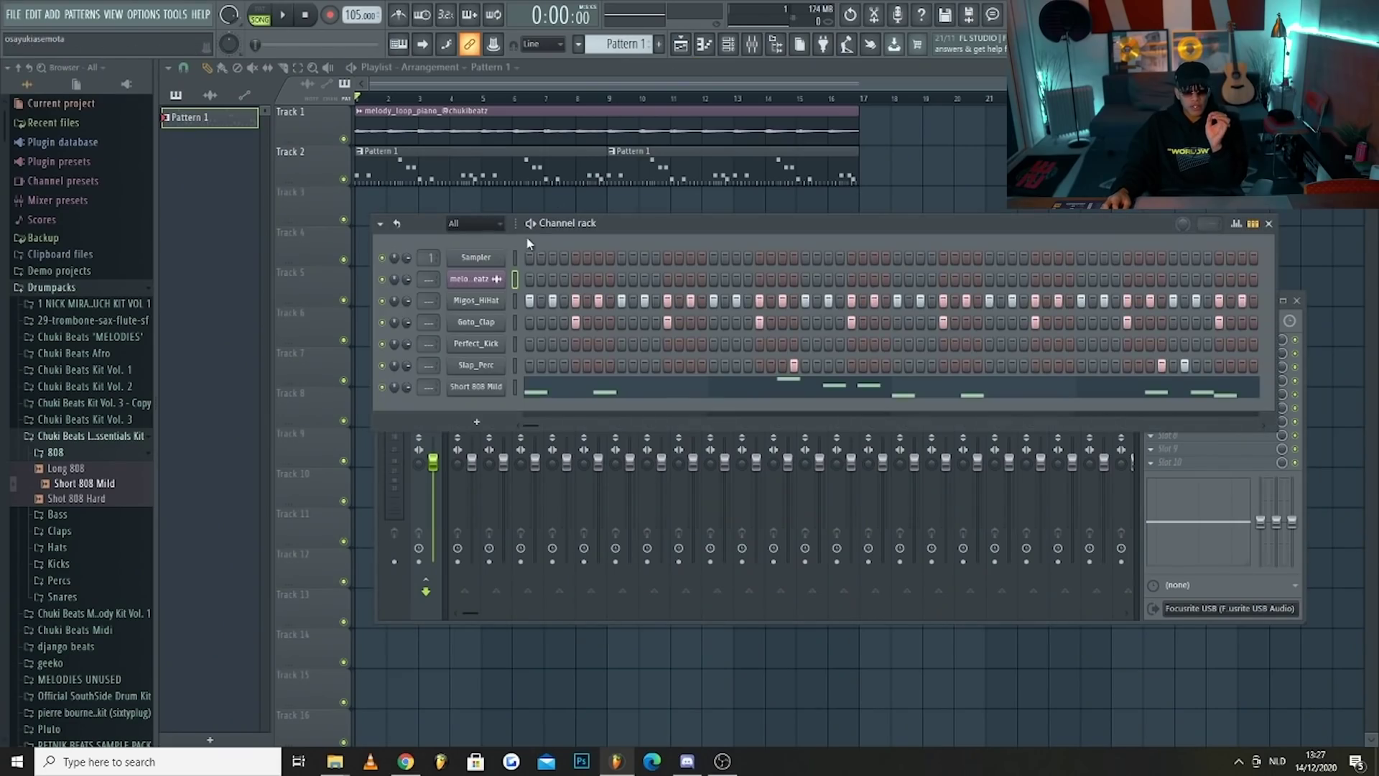
left_click(514, 279, "shift")
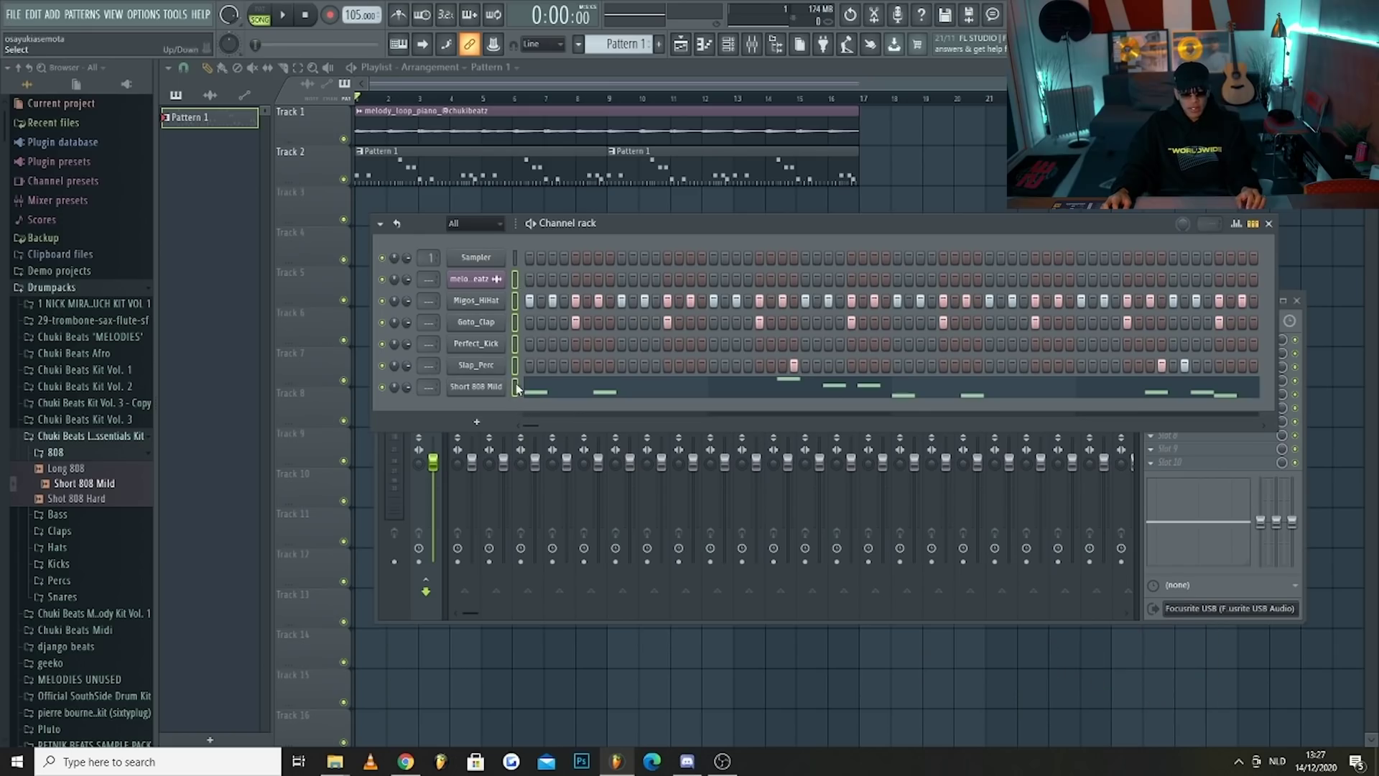
key("ctrl+l")
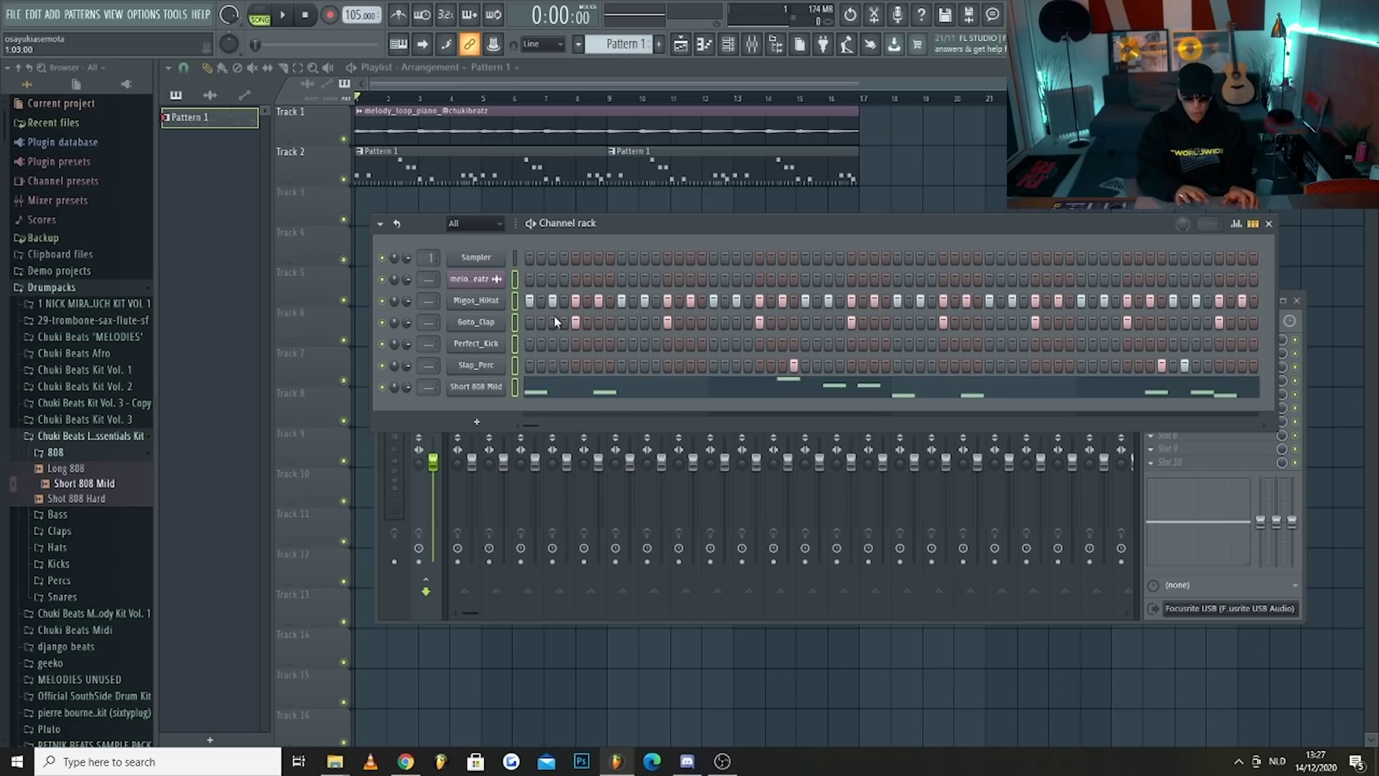
key("ctrl+l")
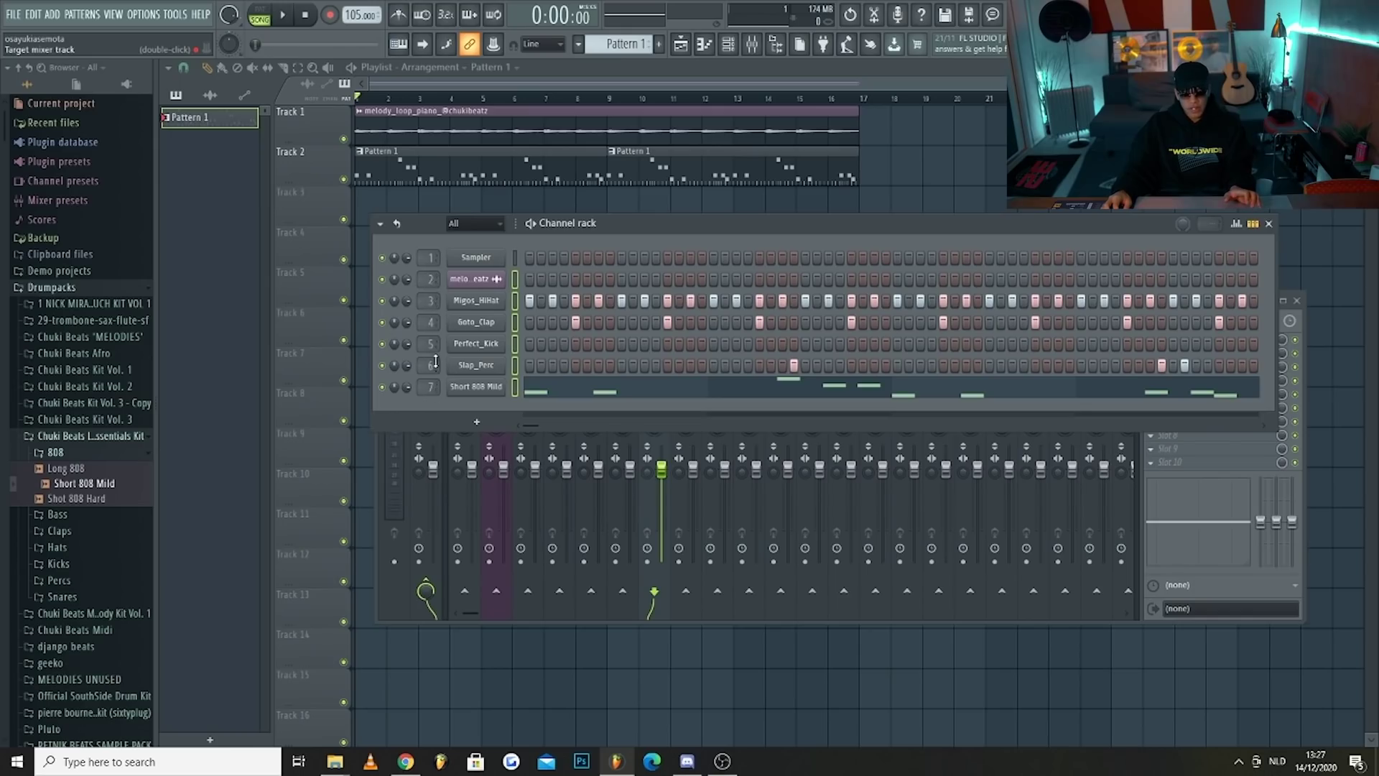
left_click(754, 50)
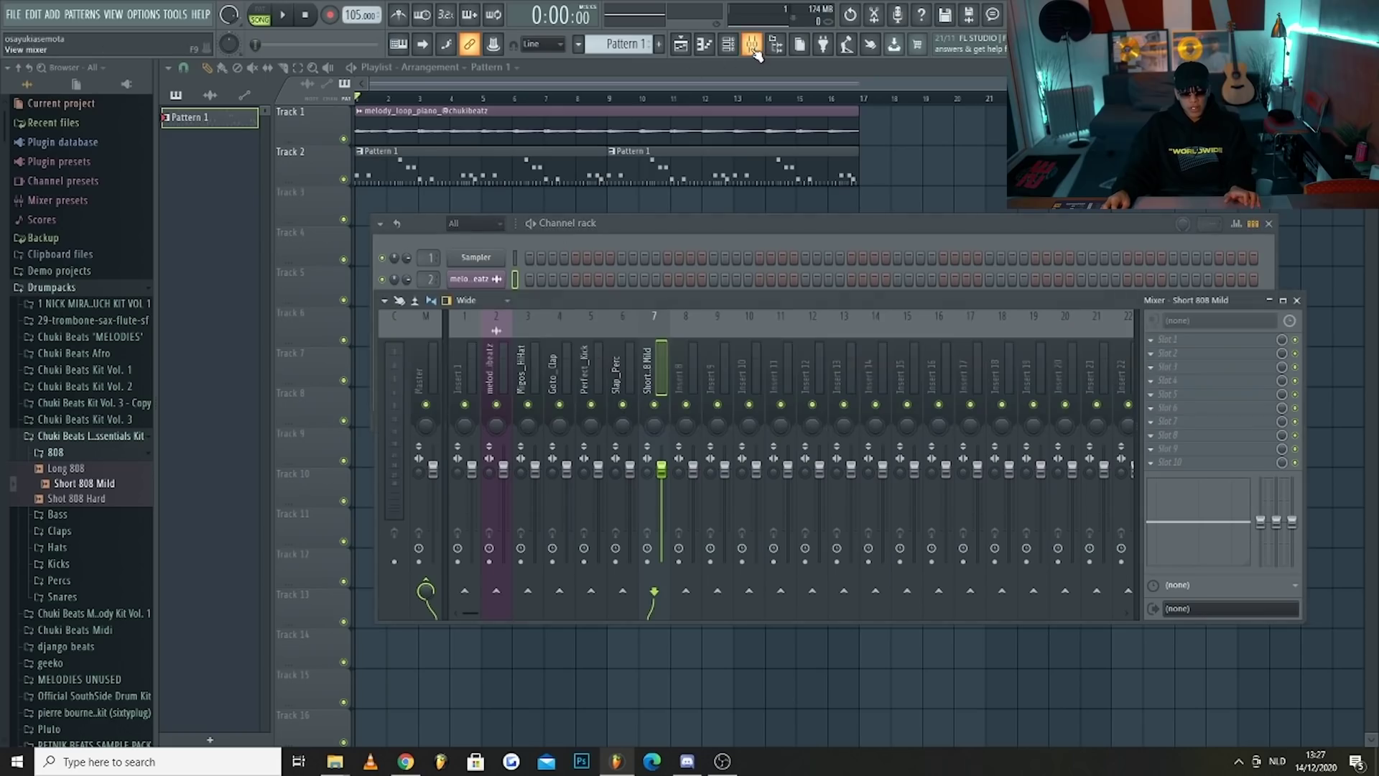
Play the beat and check the levels of the master, melody, hi-hat, kick and 808 mixer tracks.
key("space")
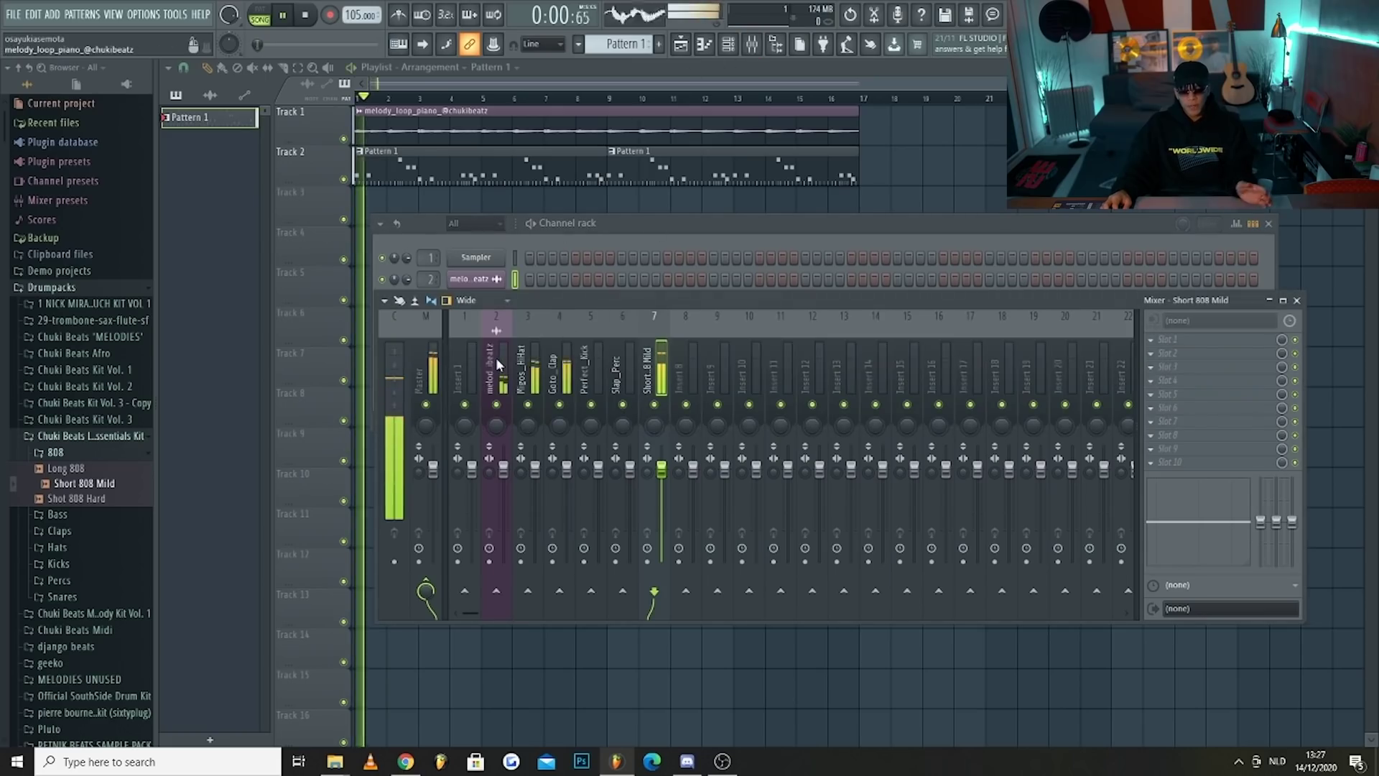
key("space")
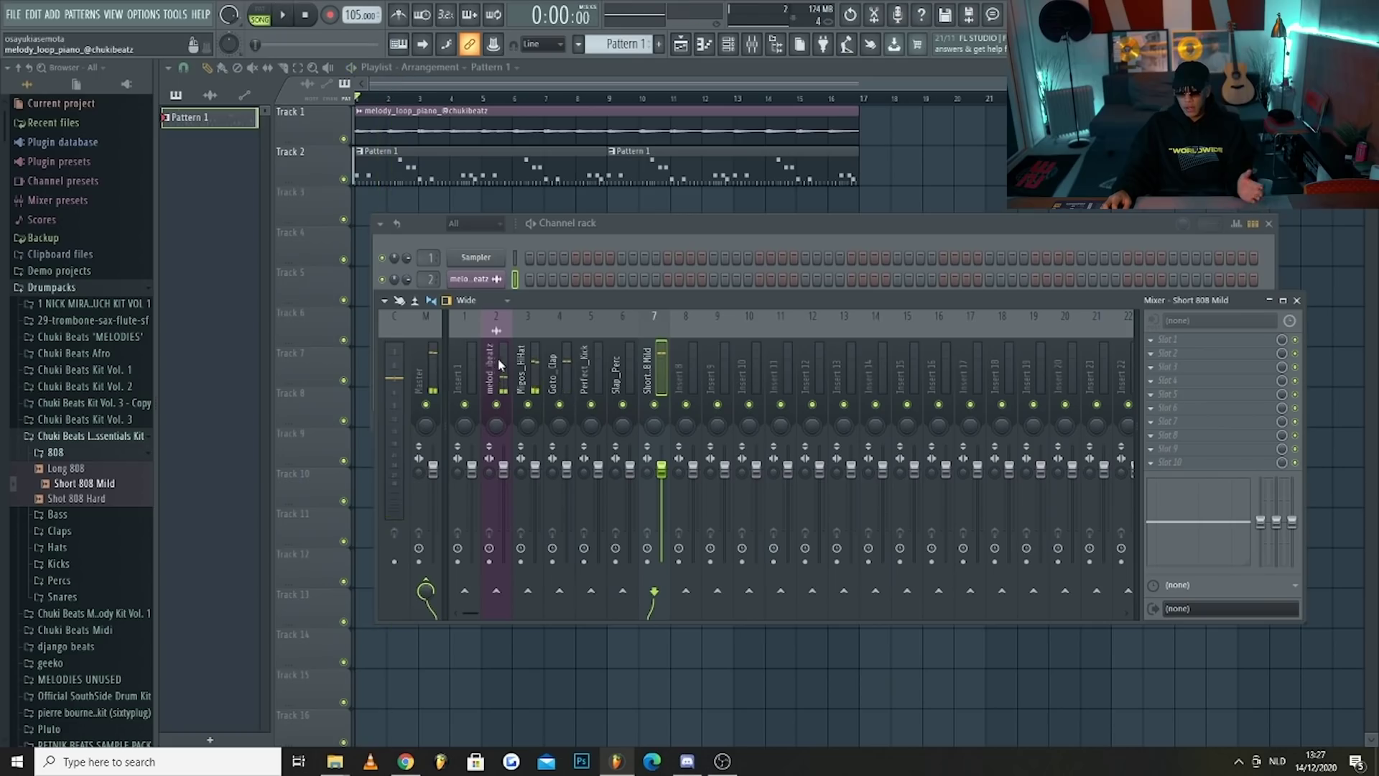
left_click(502, 366)
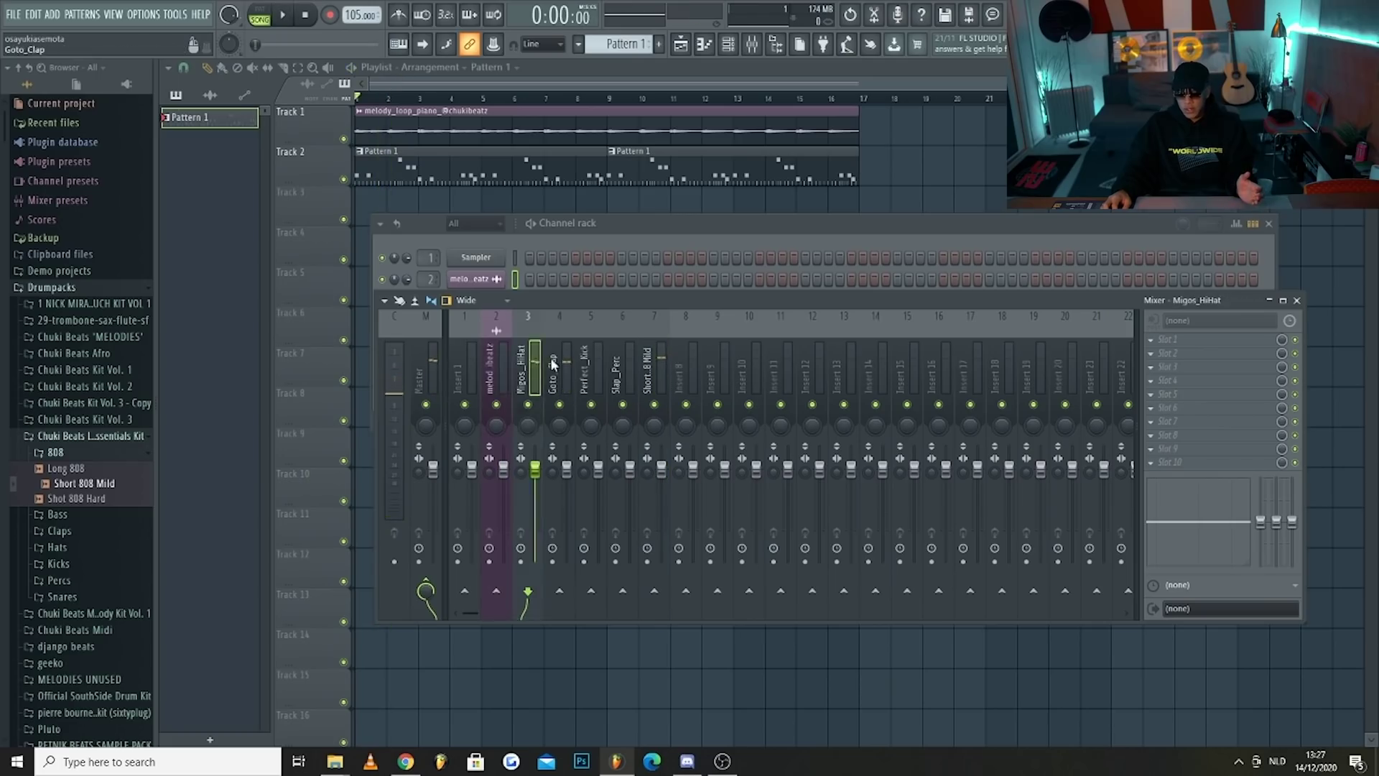
left_click(420, 370)
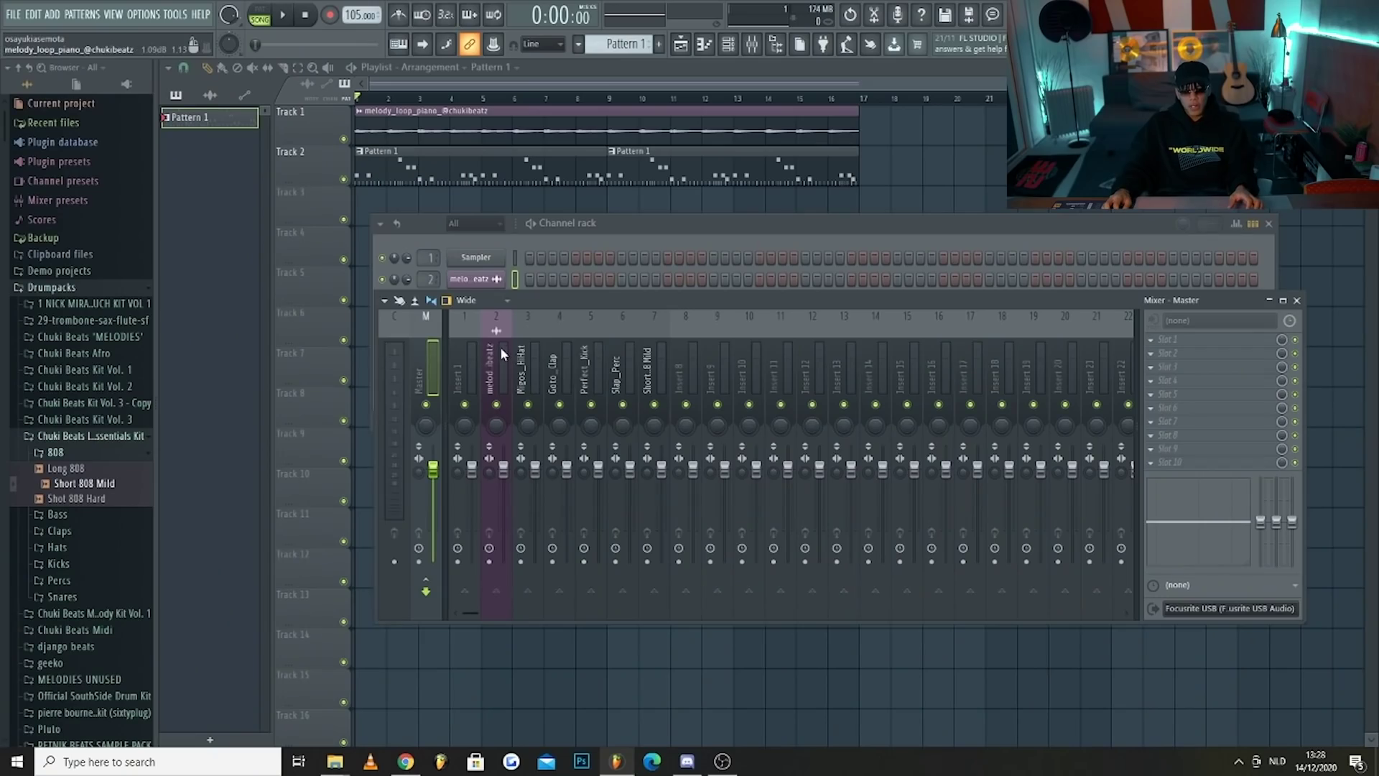
left_click(501, 351)
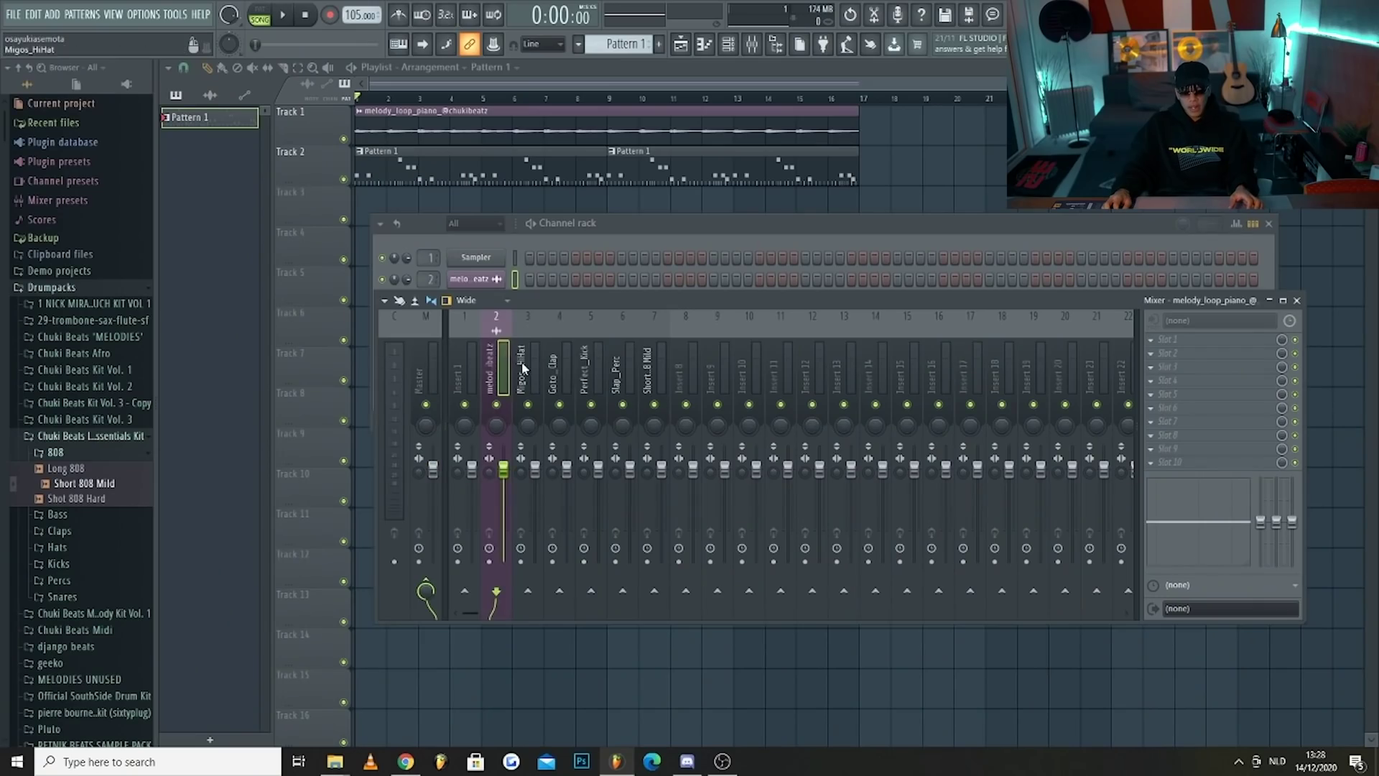
left_click(590, 362)
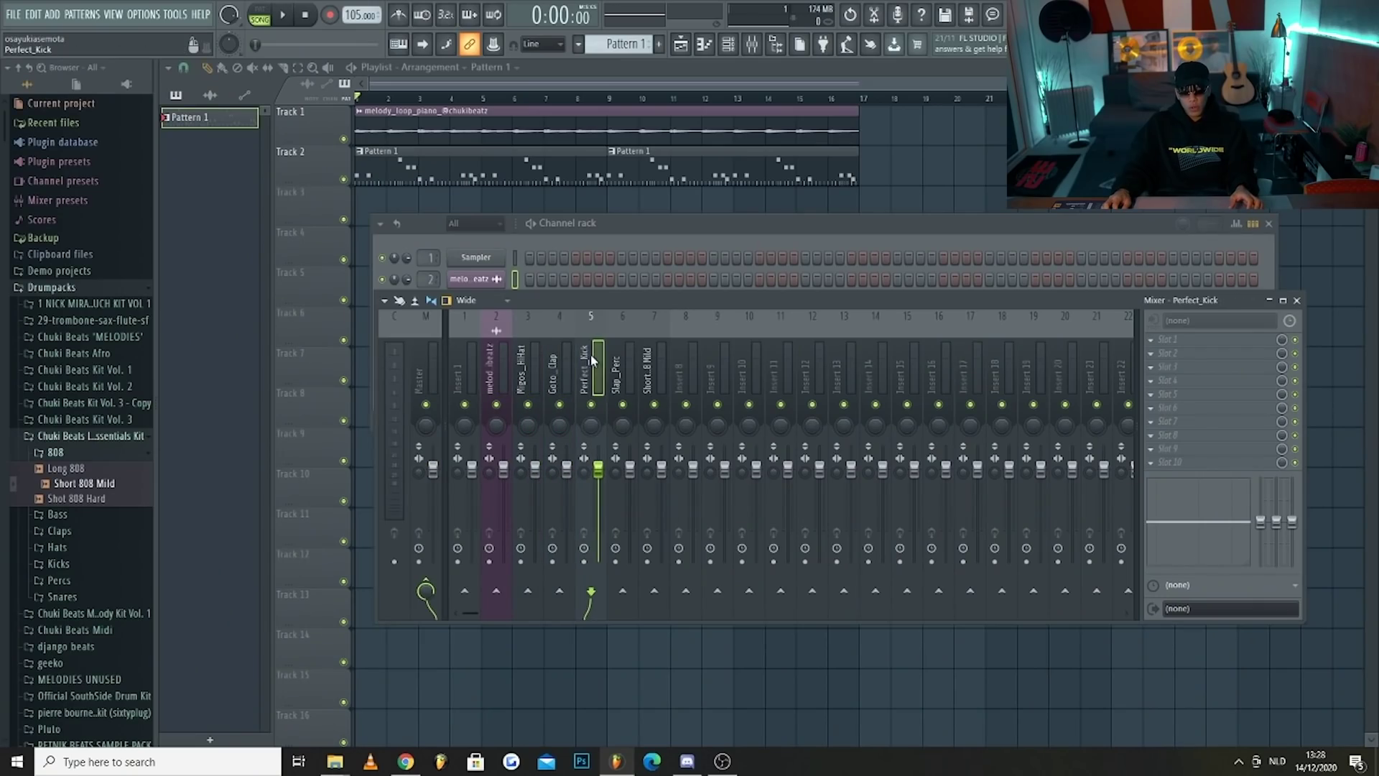
left_click(662, 354)
key("space")
Add Fruity Reeverb 2 to effect slot 5 of the piano melody's mixer track and load one of its presets.
left_click(504, 356)
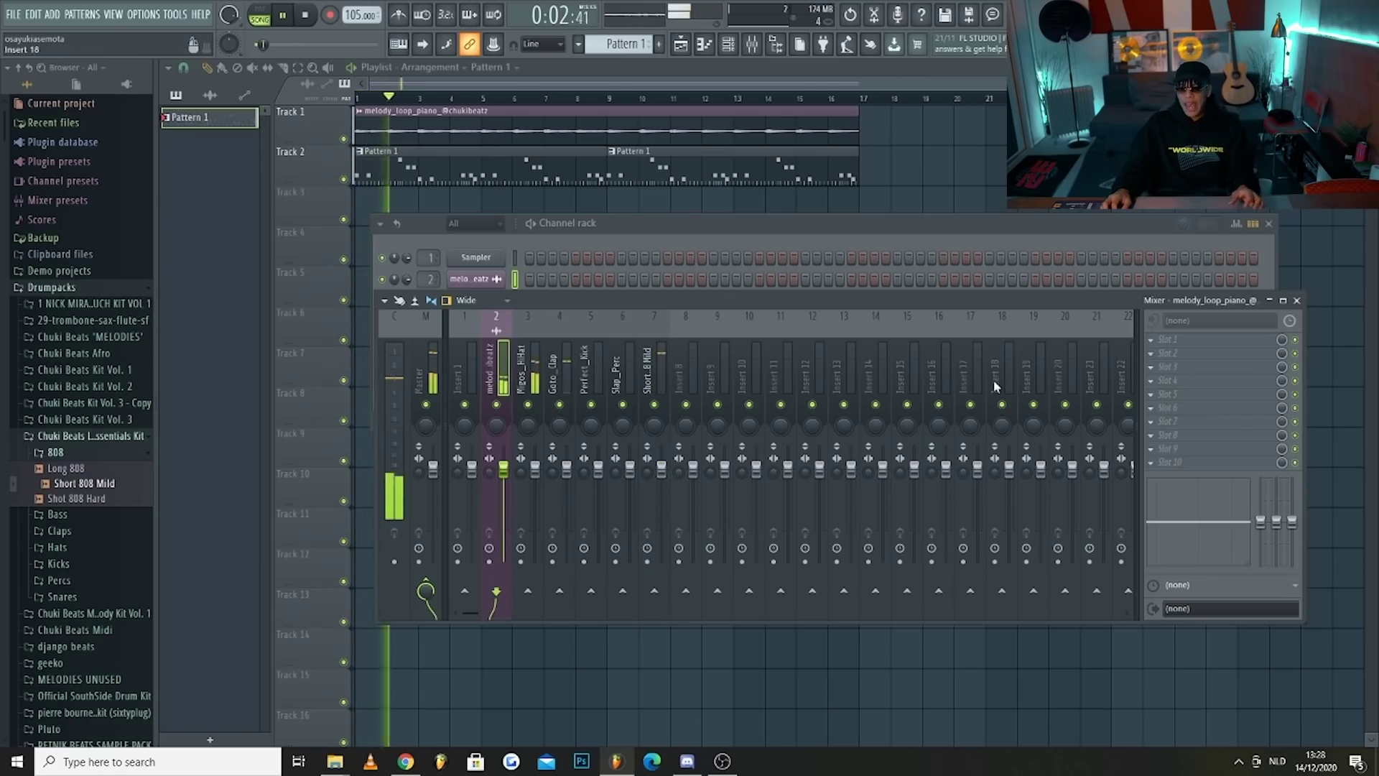
key("space")
left_click(1188, 395)
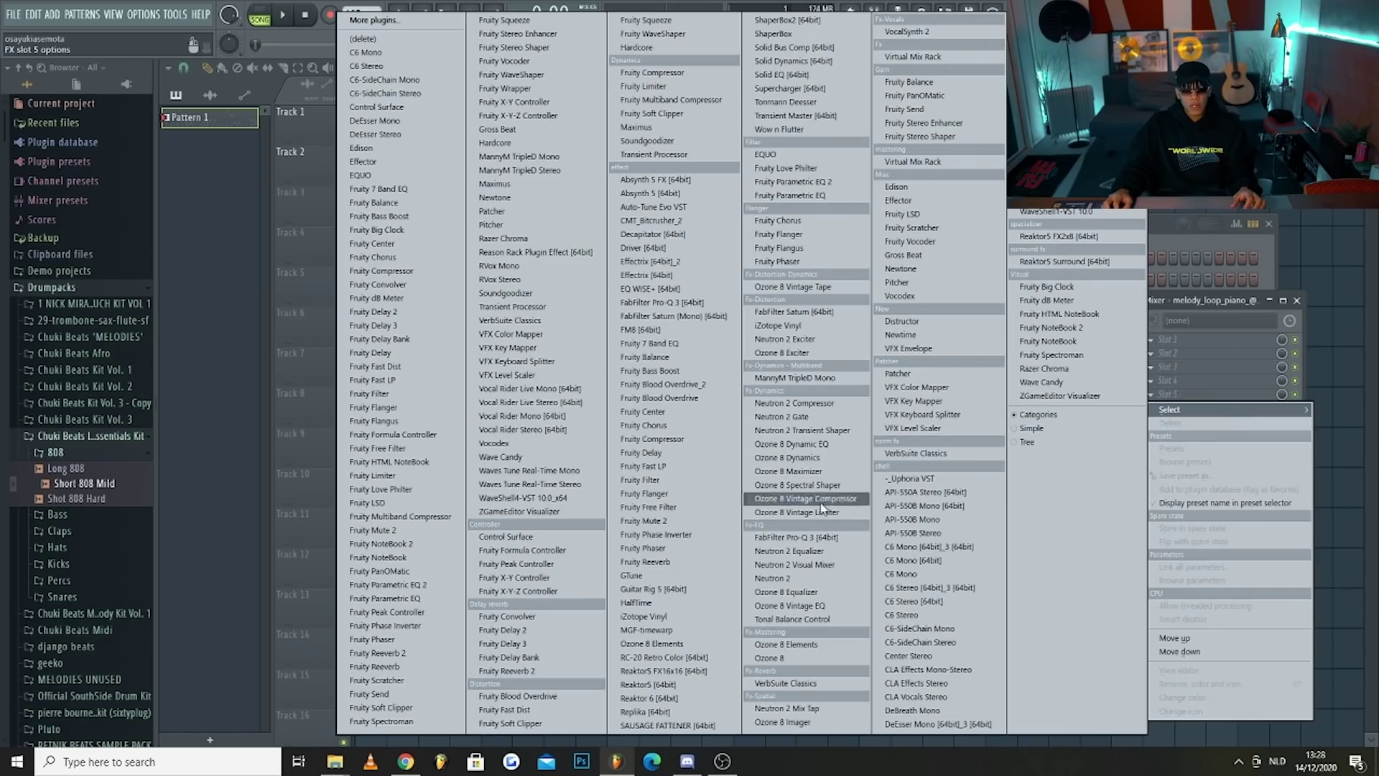
left_click(522, 671)
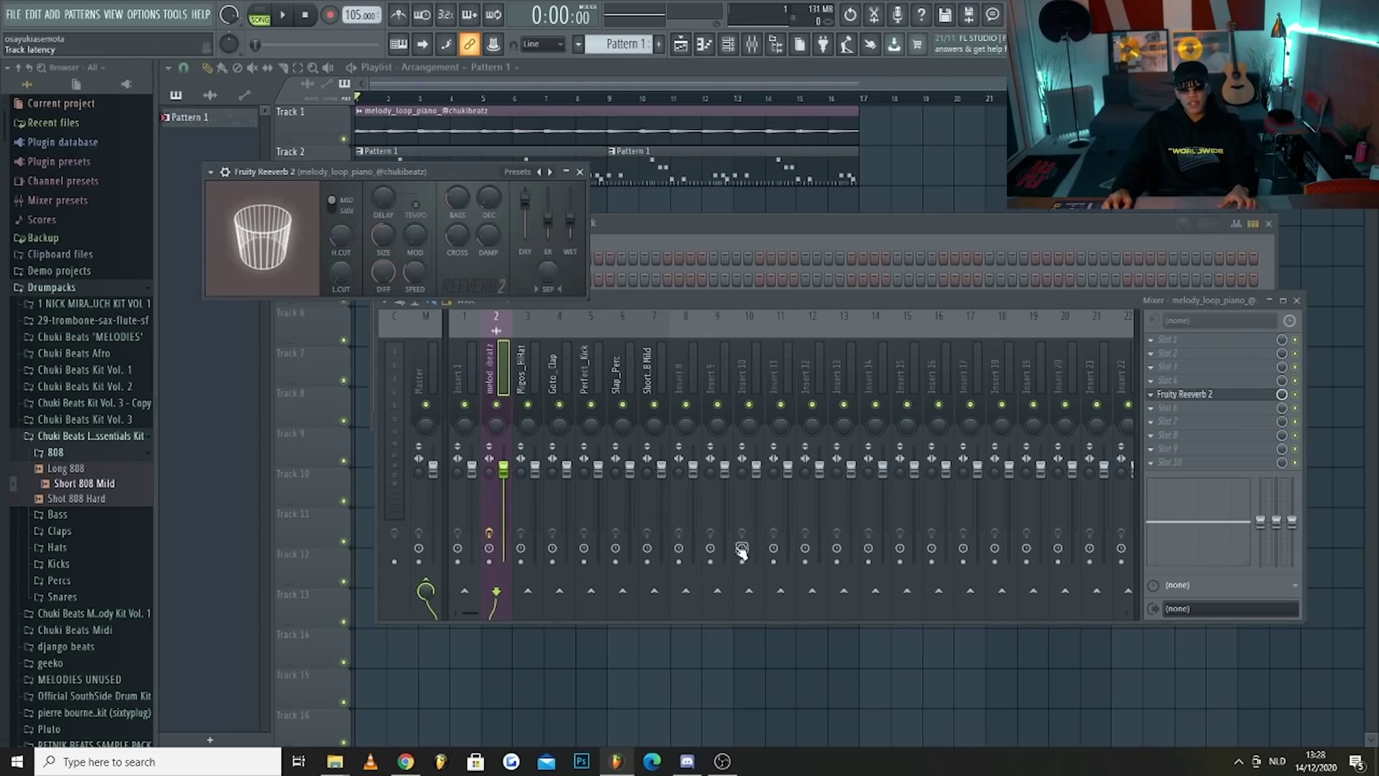
left_click(517, 172)
left_click(541, 256)
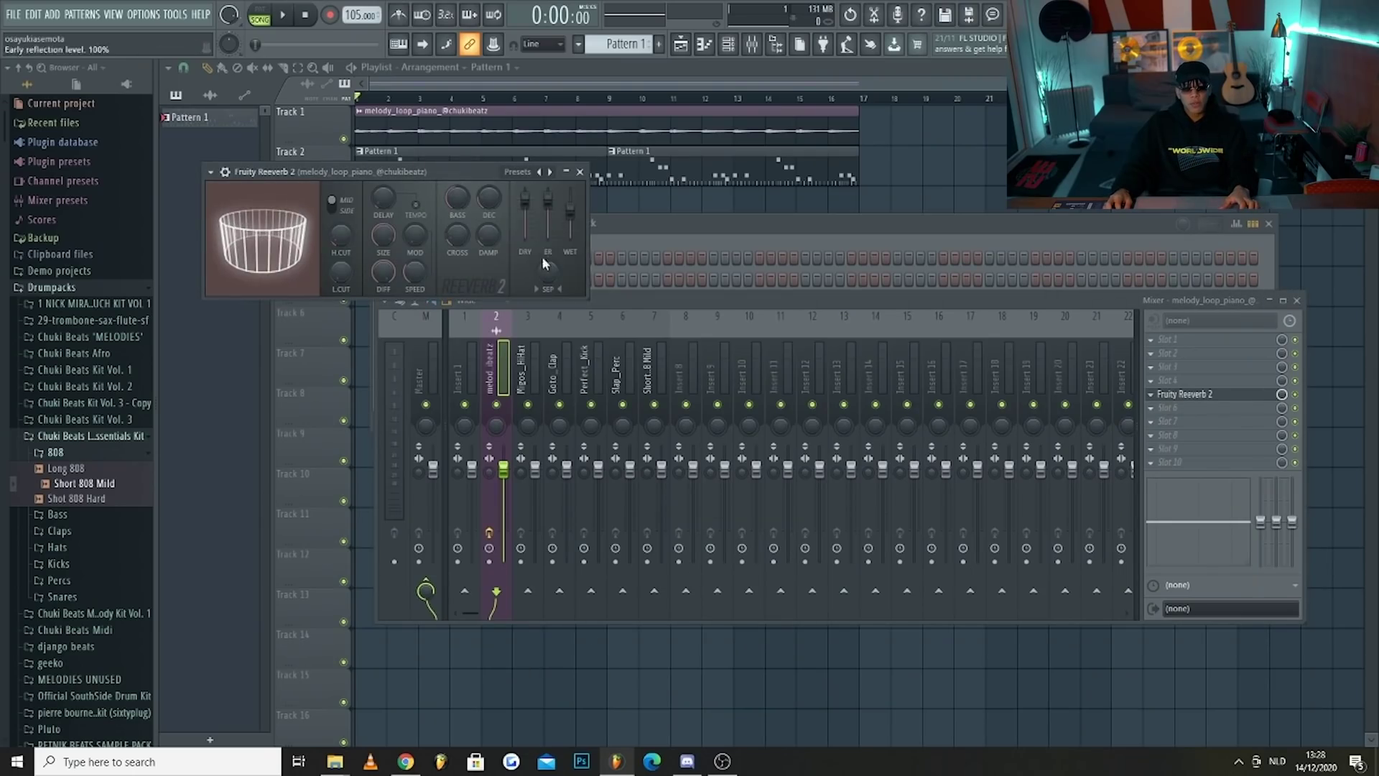
key("space")
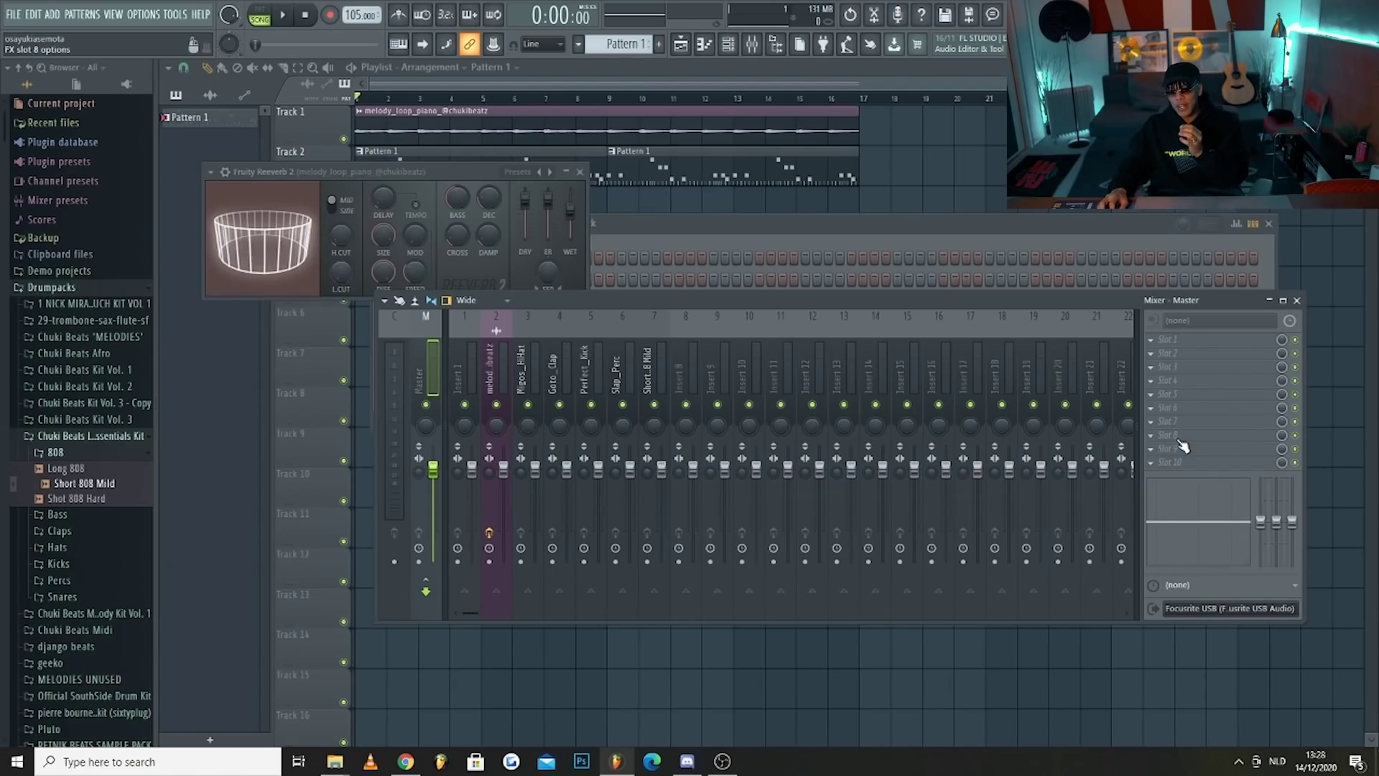
Add Fruity Soft Clipper to effect slot 10 of the Master track.
left_click(1171, 466)
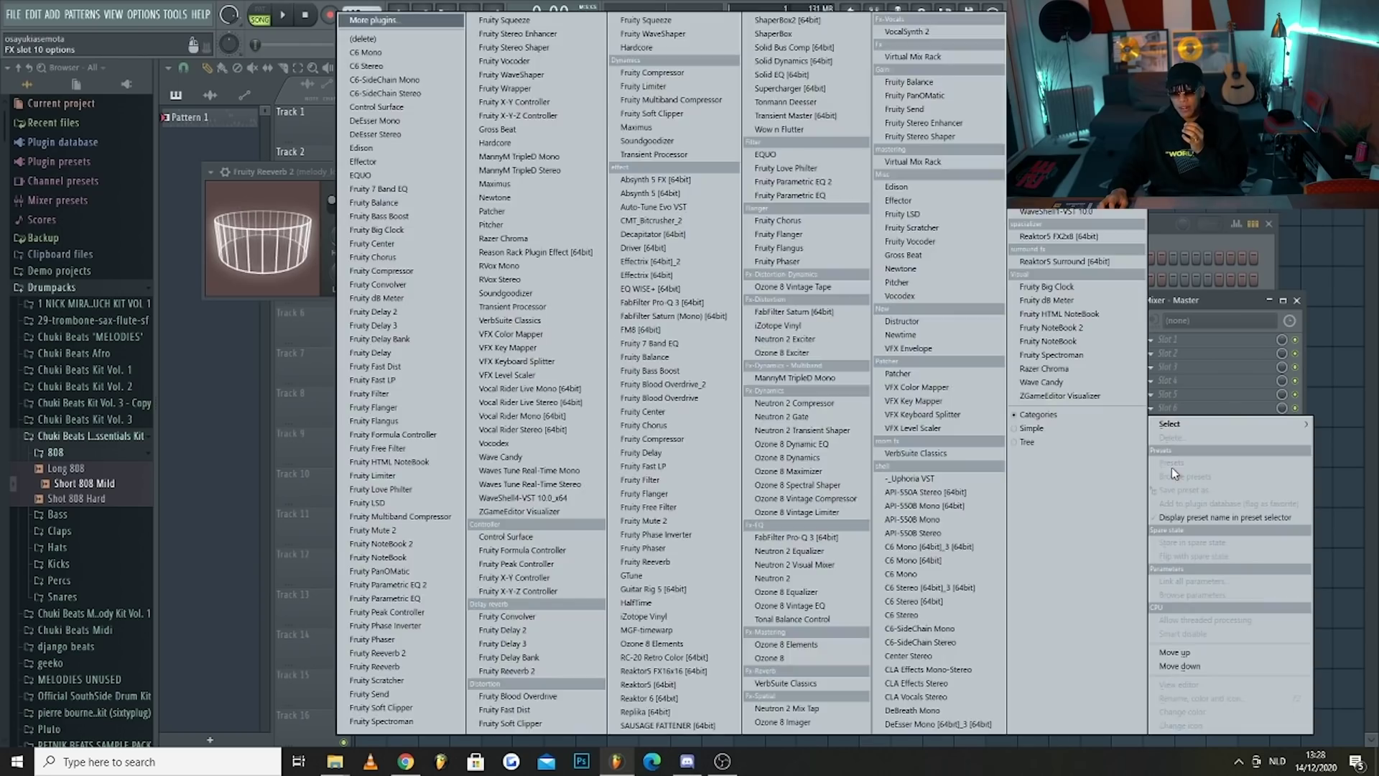
mouse_move(1175, 425)
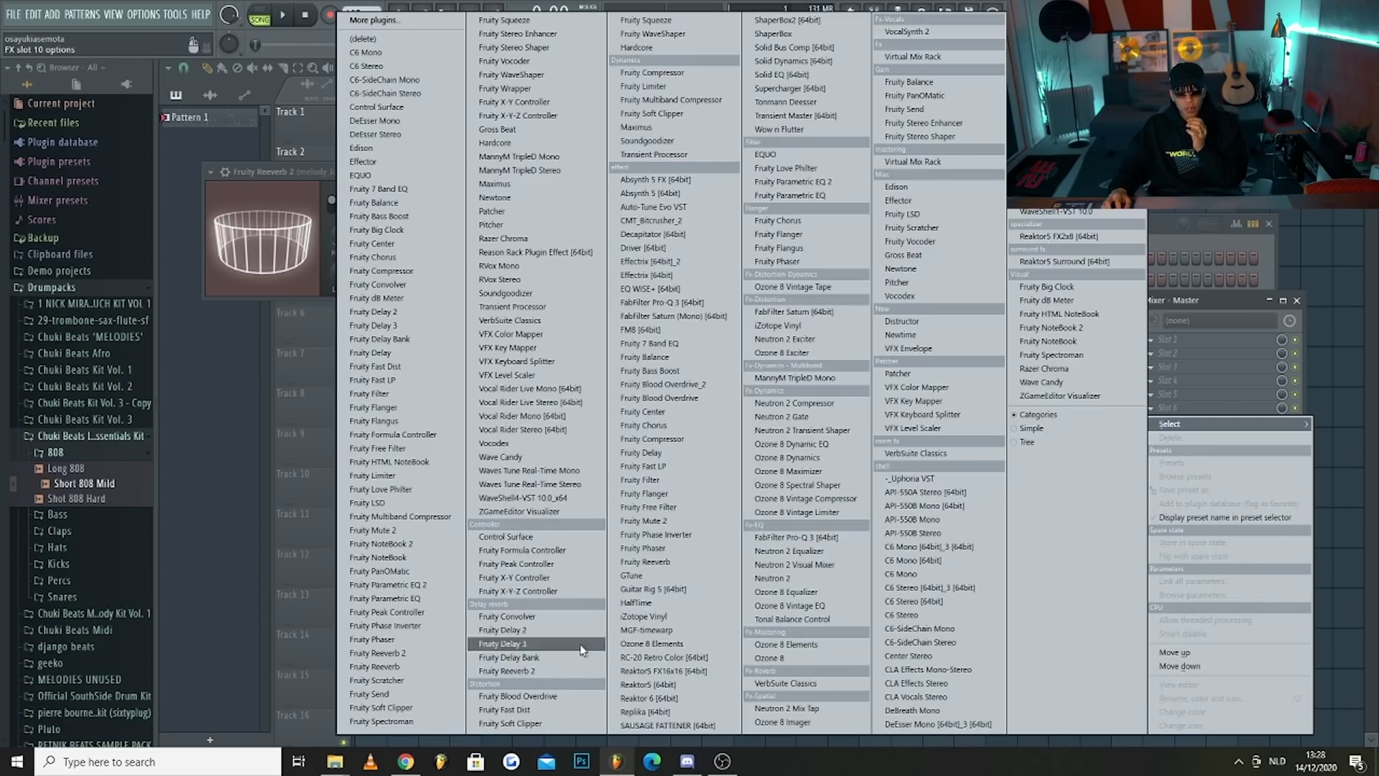
left_click(411, 710)
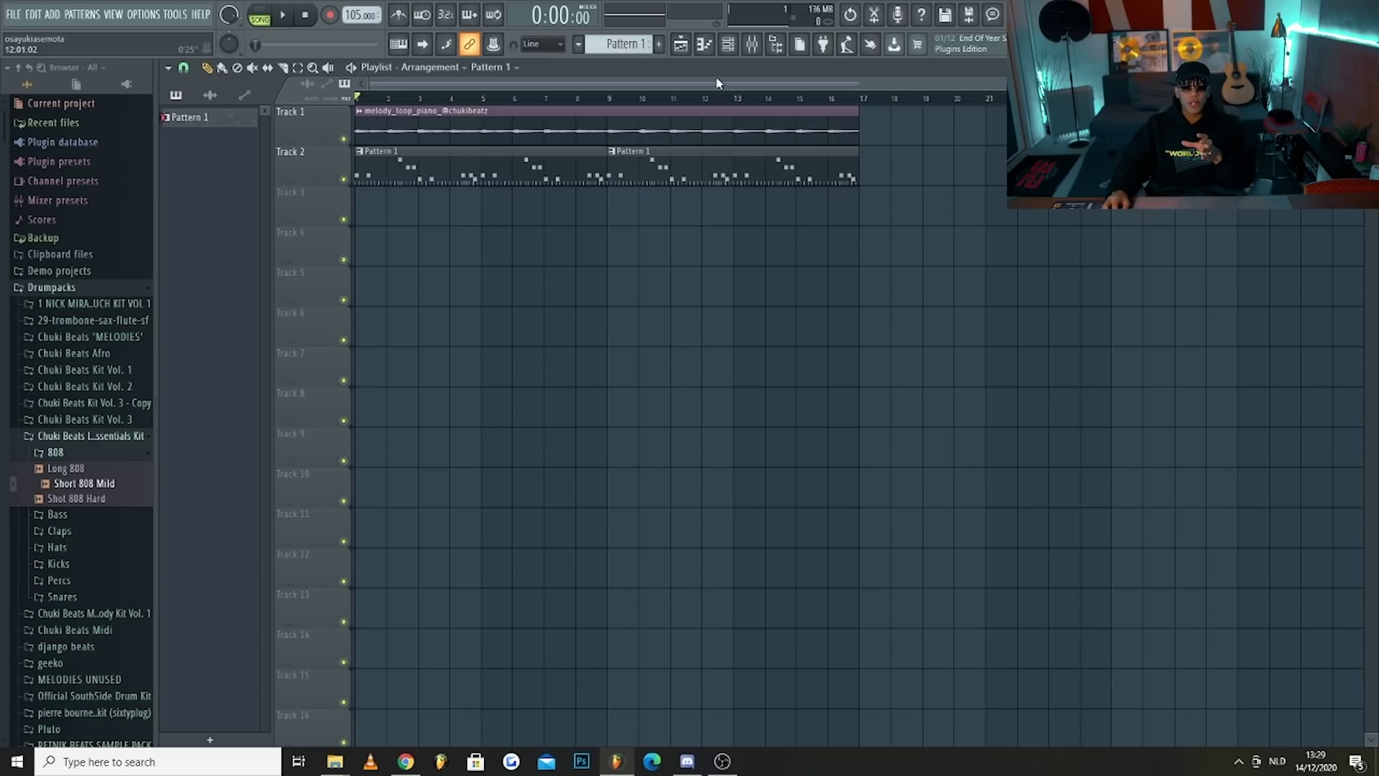
Remove both Pattern 1 clips from playlist track 2 and split Pattern 1 by channel.
left_click(729, 45)
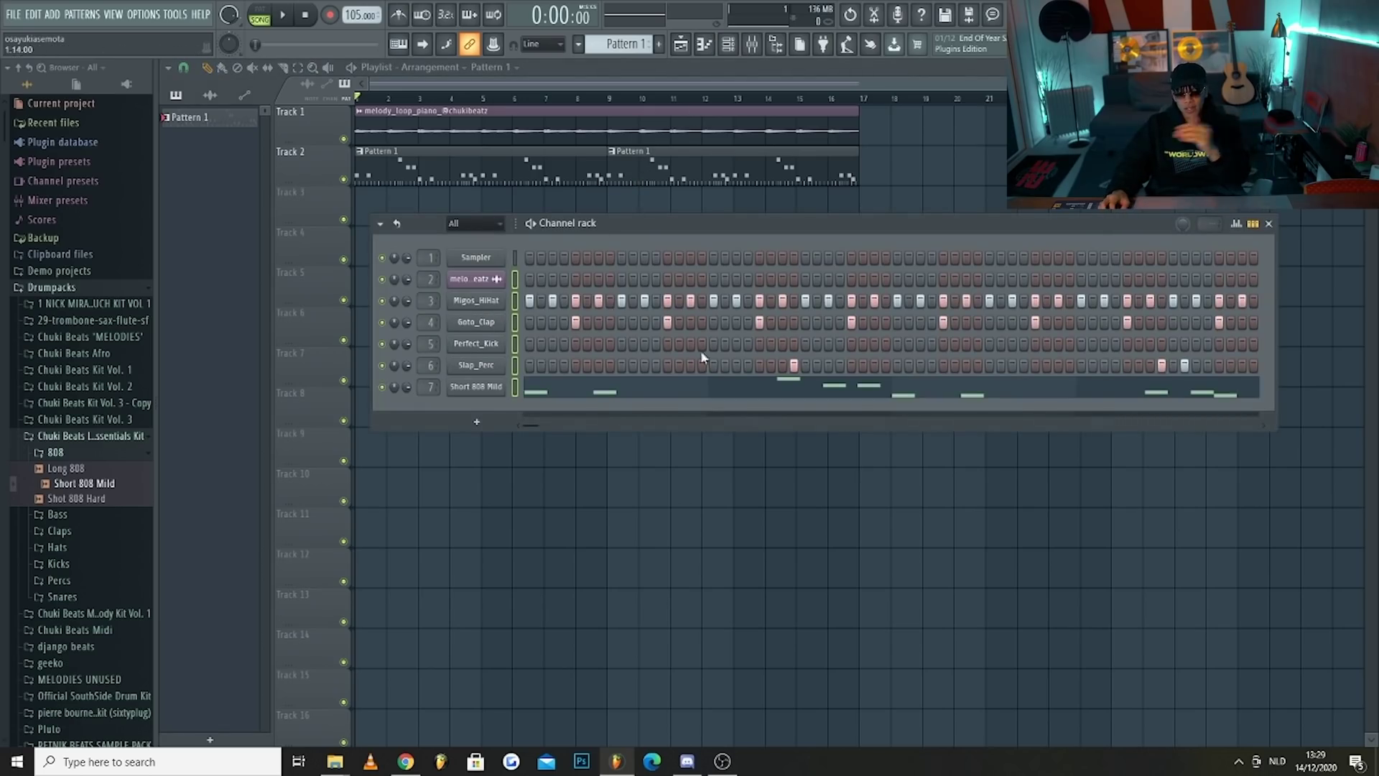
right_click(510, 176)
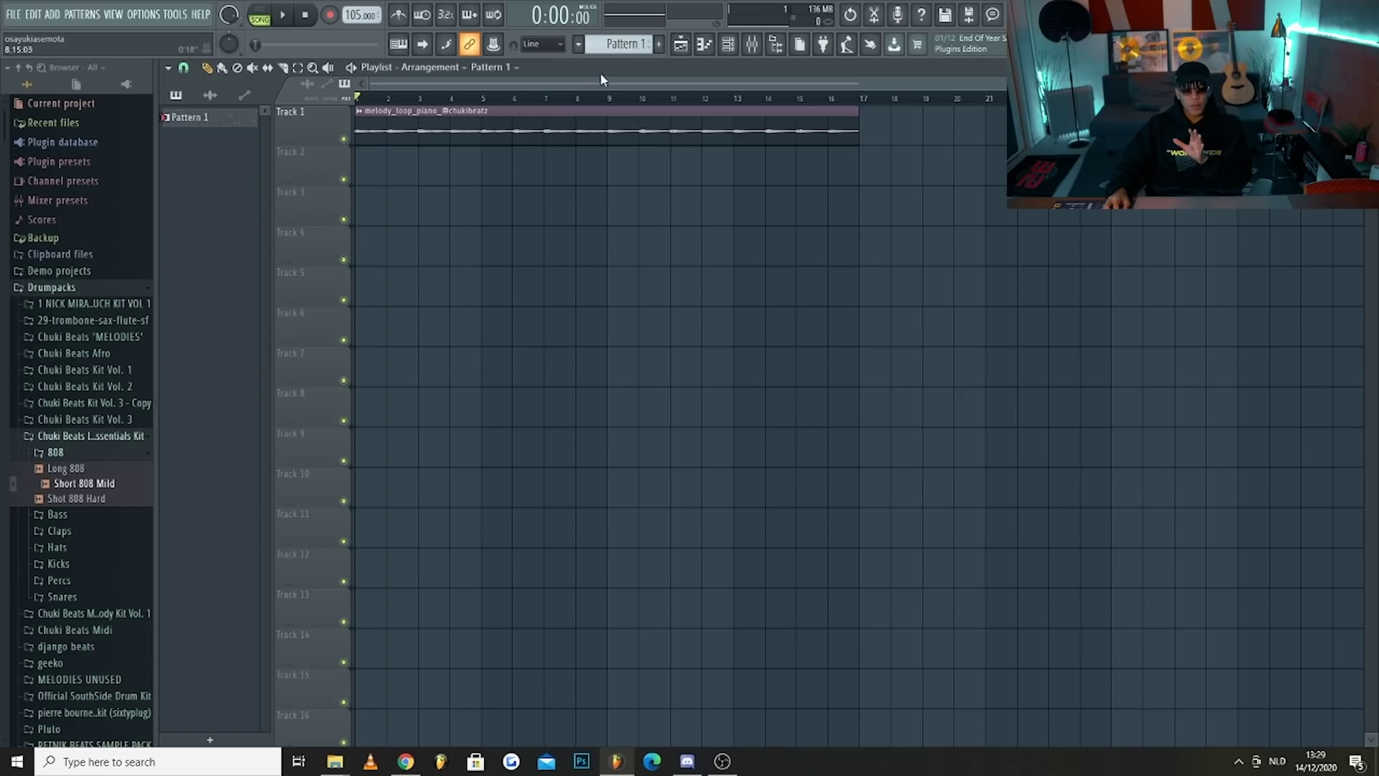
left_click(581, 46)
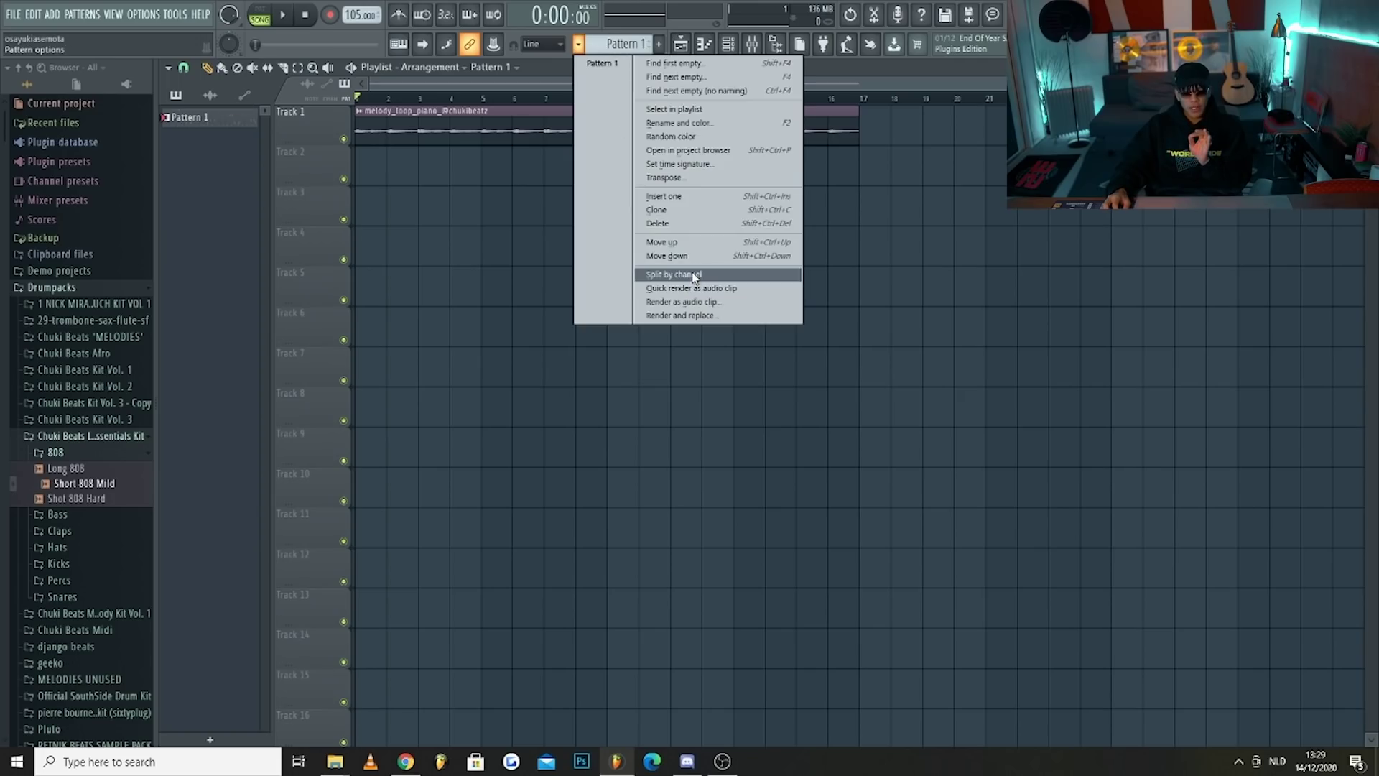
left_click(693, 277)
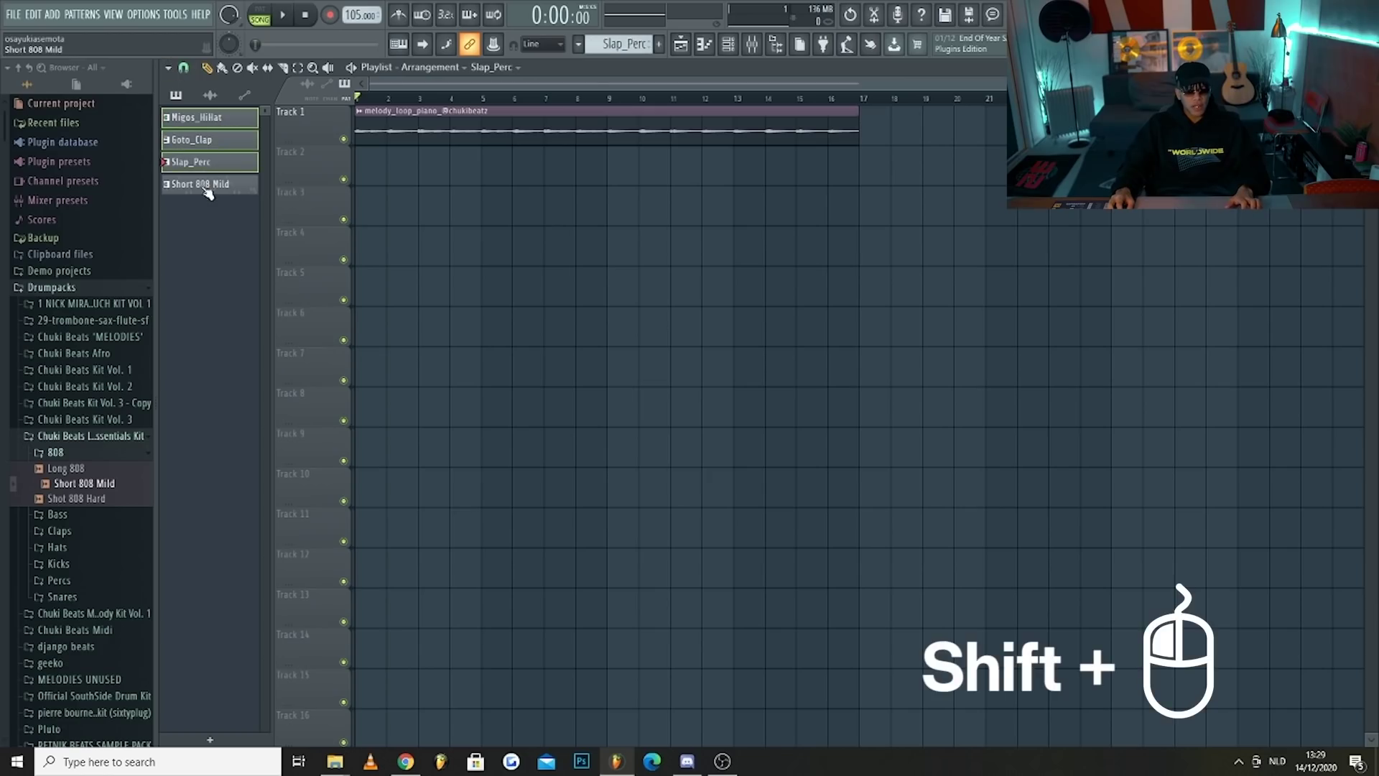
Place the hi-hat, clap, percussion and 808 patterns on tracks 2–5 at bar 1 and duplicate them at bar 9.
left_click_drag(176, 188, 364, 171)
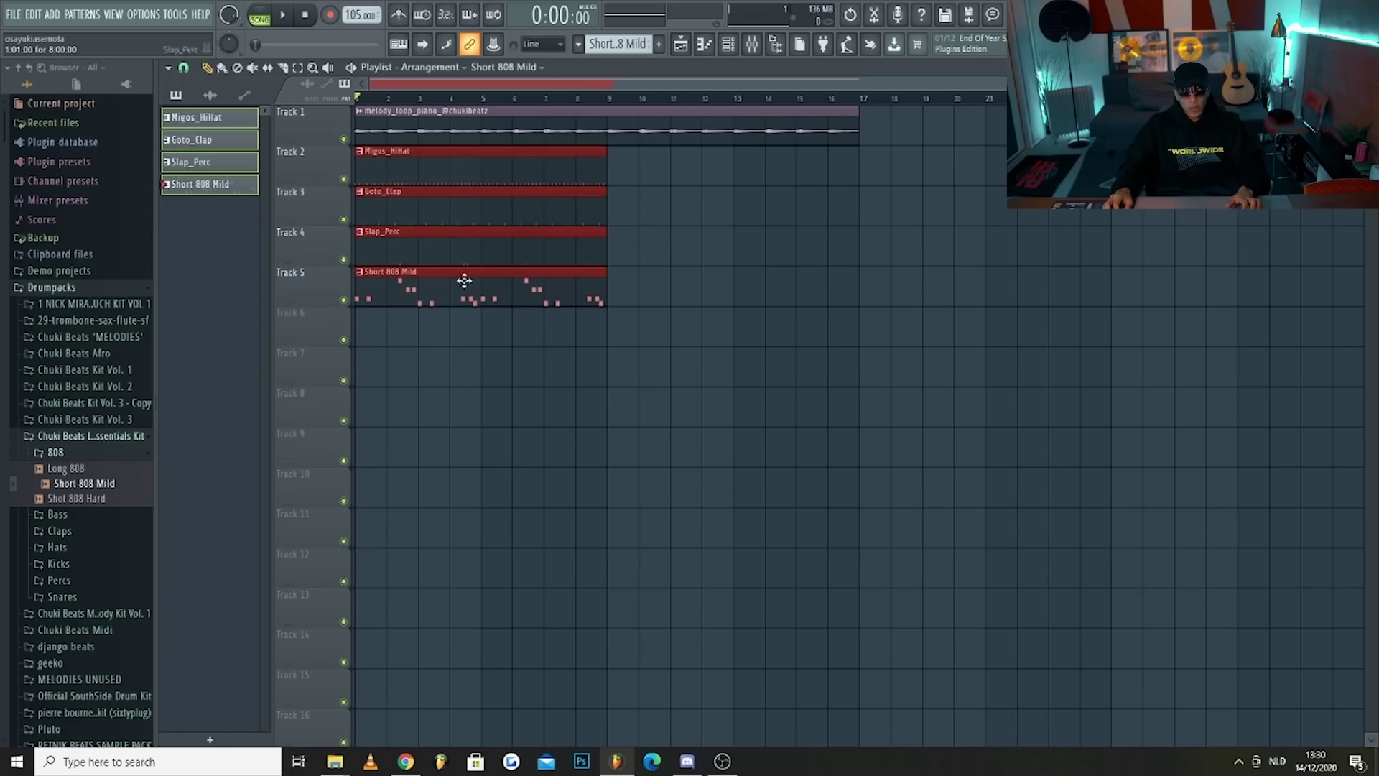
left_click_drag(419, 166, 676, 164)
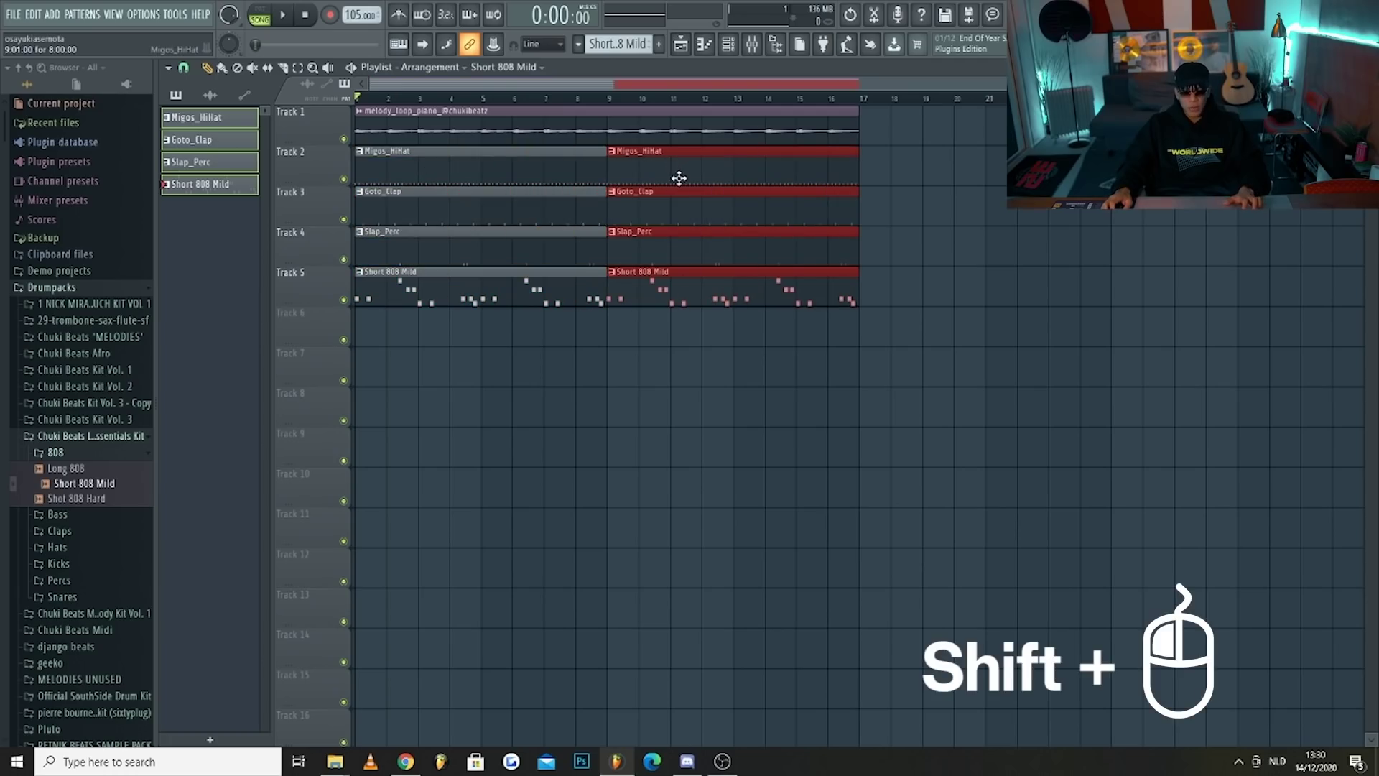
left_click(1023, 316)
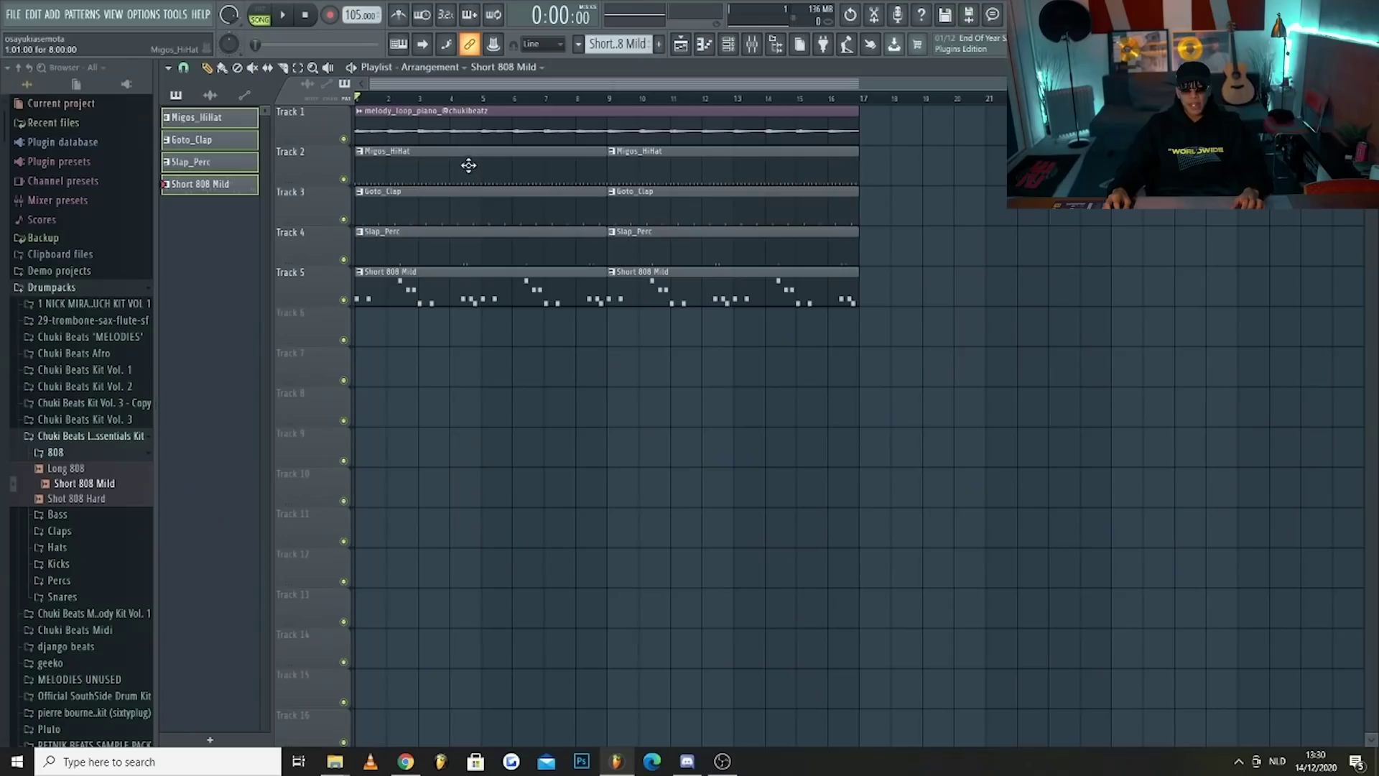
Delete the drum and 808 clips in bars 1–8 and copy the piano melody clip to bar 17.
left_click_drag(465, 160, 465, 370)
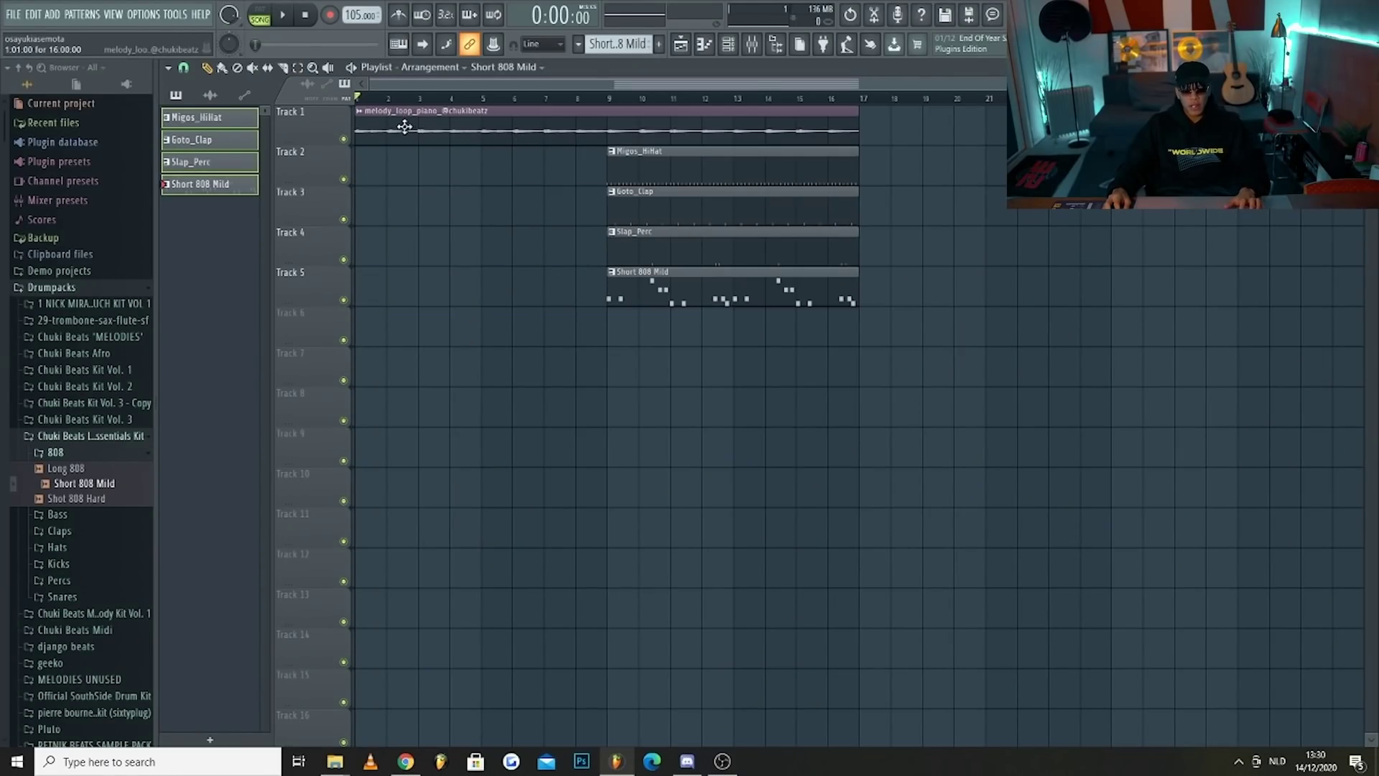
left_click_drag(392, 125, 874, 122)
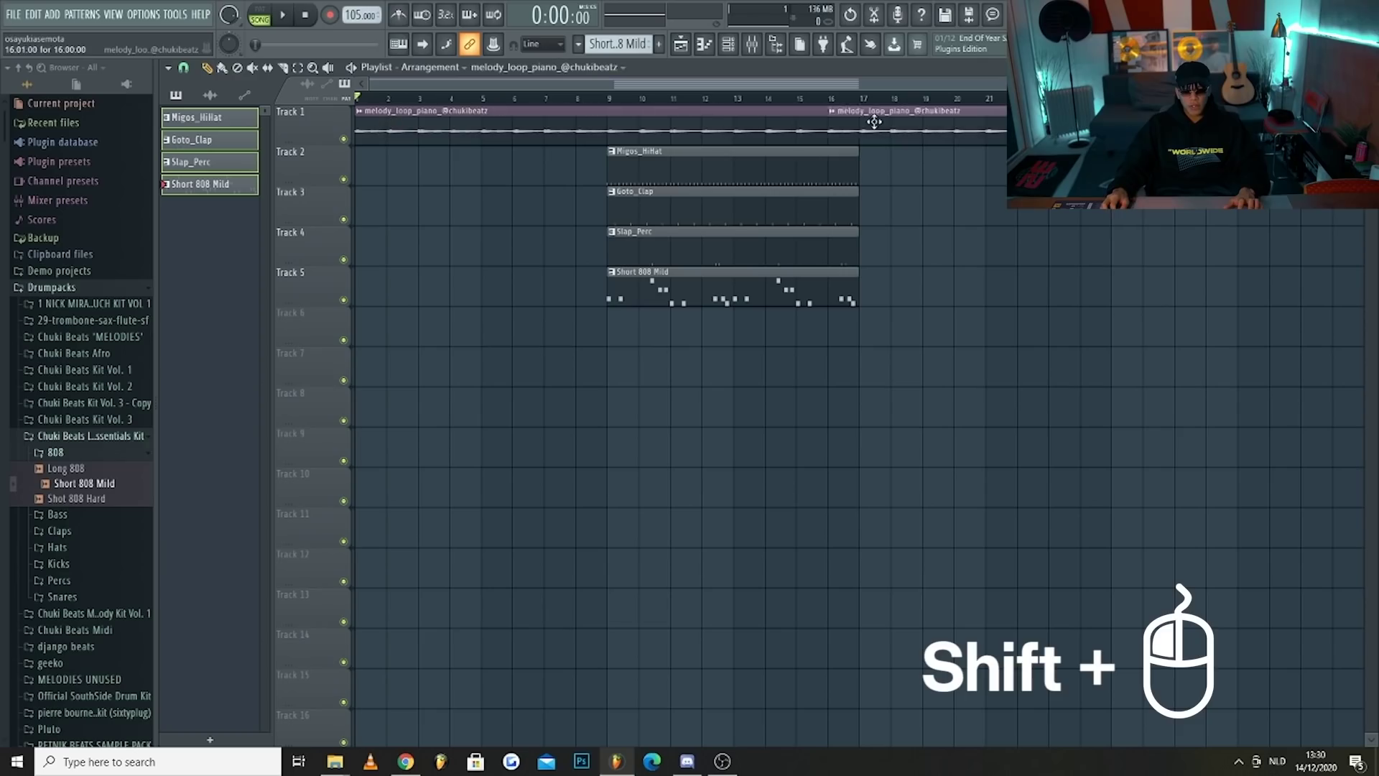
Select the four pattern clips at bar 9 and duplicate them to bars 17 and 25.
key("e")
left_click_drag(661, 161, 744, 317)
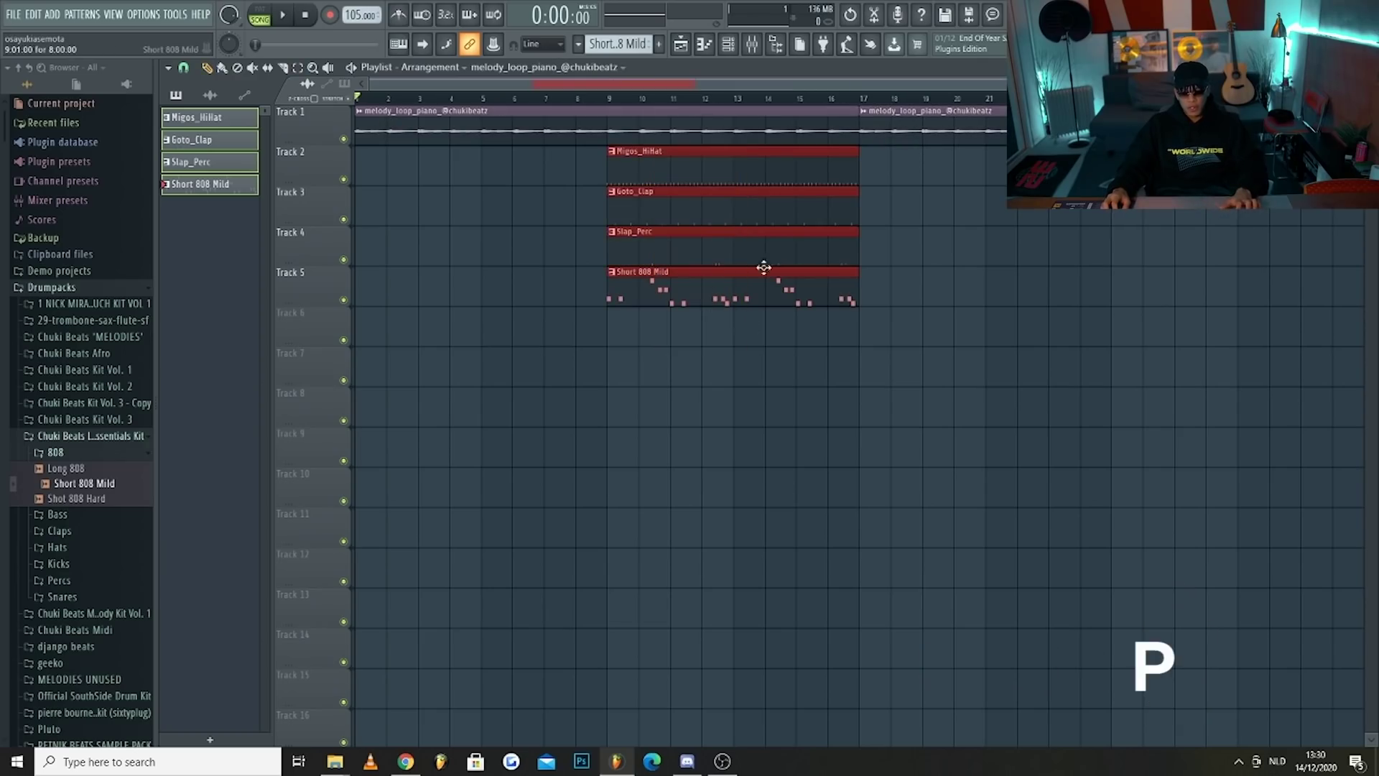
left_click(643, 286, "shift")
left_click_drag(641, 286, 1152, 289)
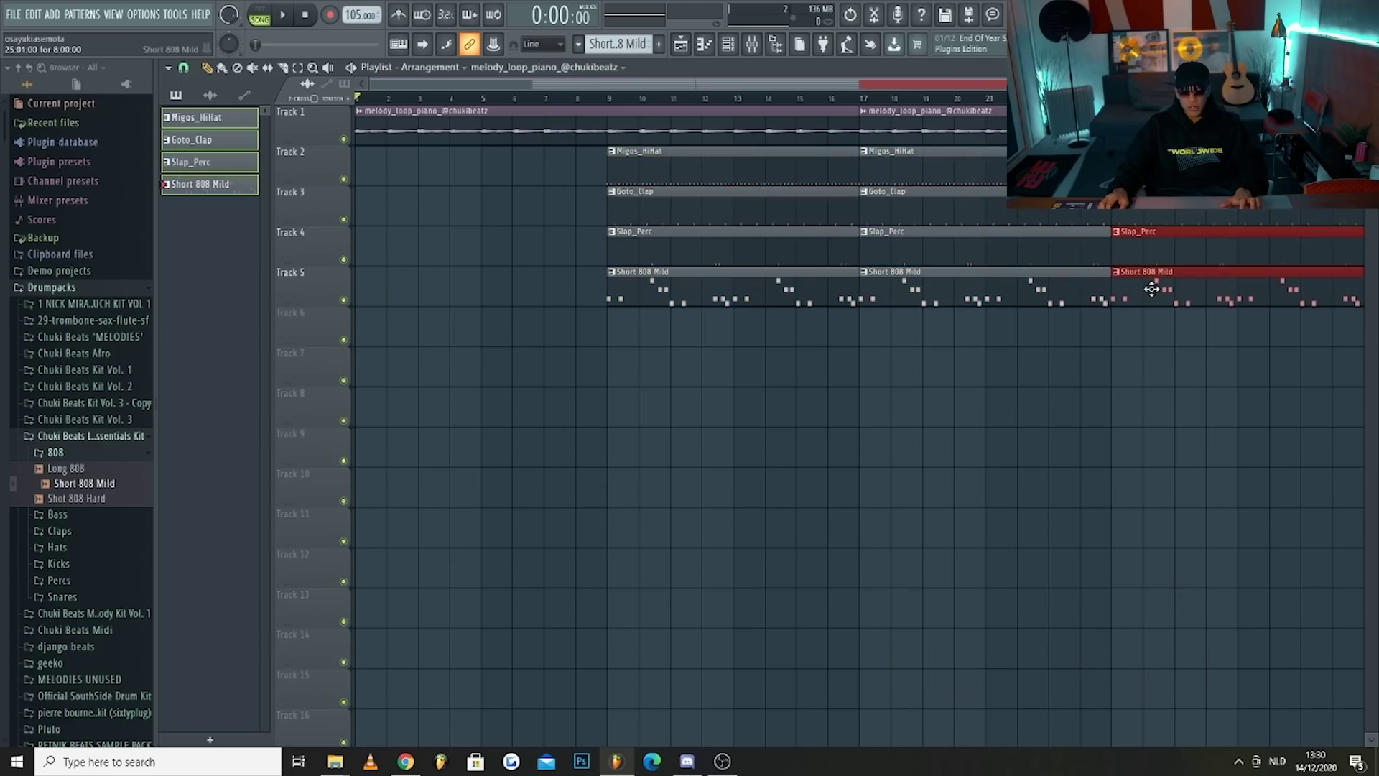
scroll(1042, 280, "down", 2)
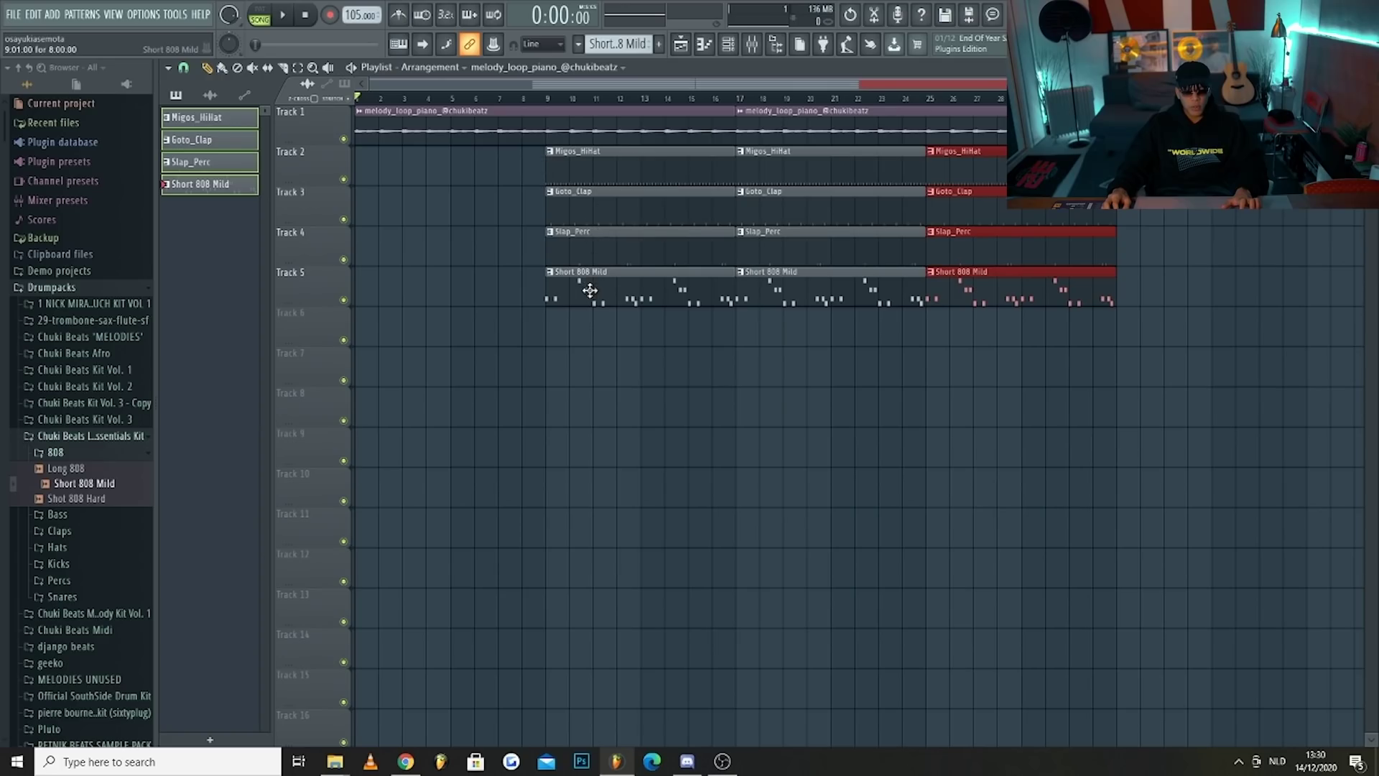
Delete the 808 clip at bar 9 and play the arrangement from there.
right_click(590, 290)
key("space")
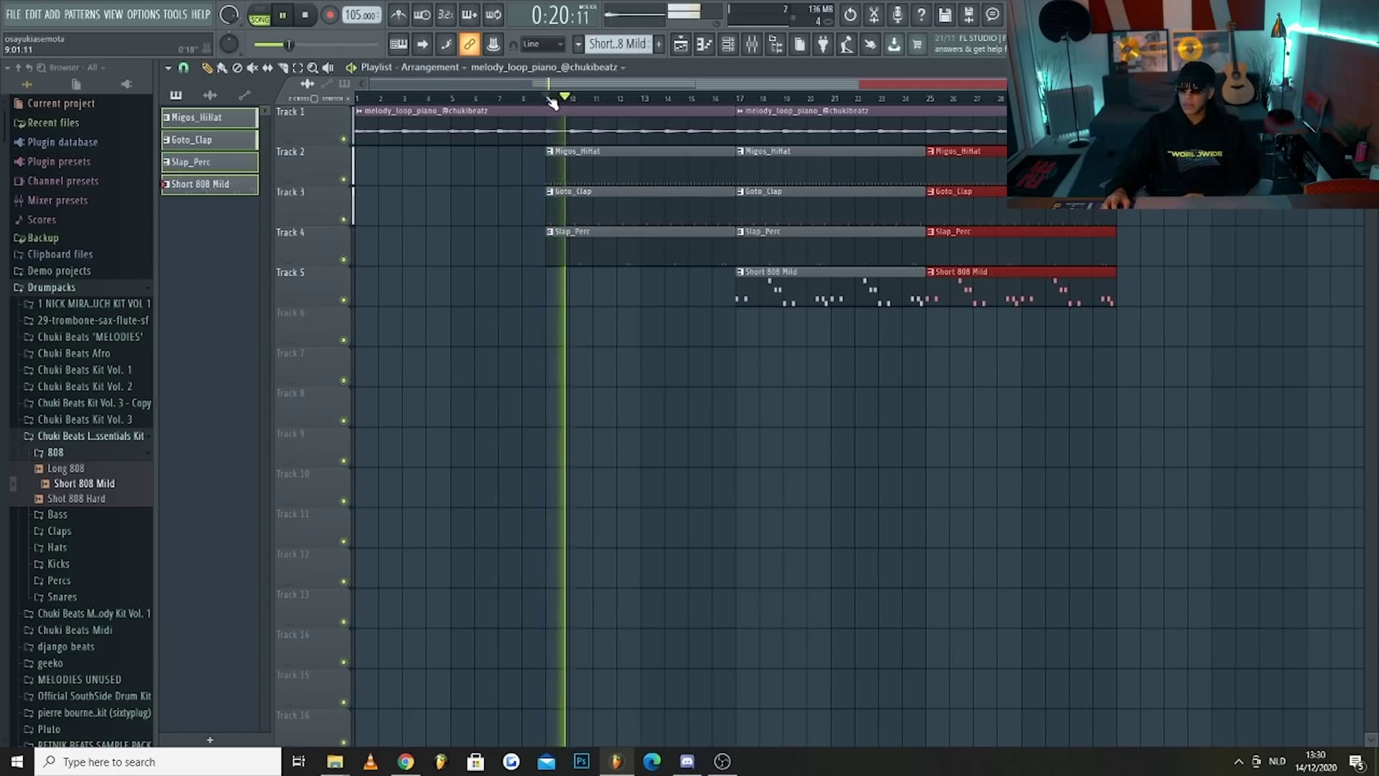